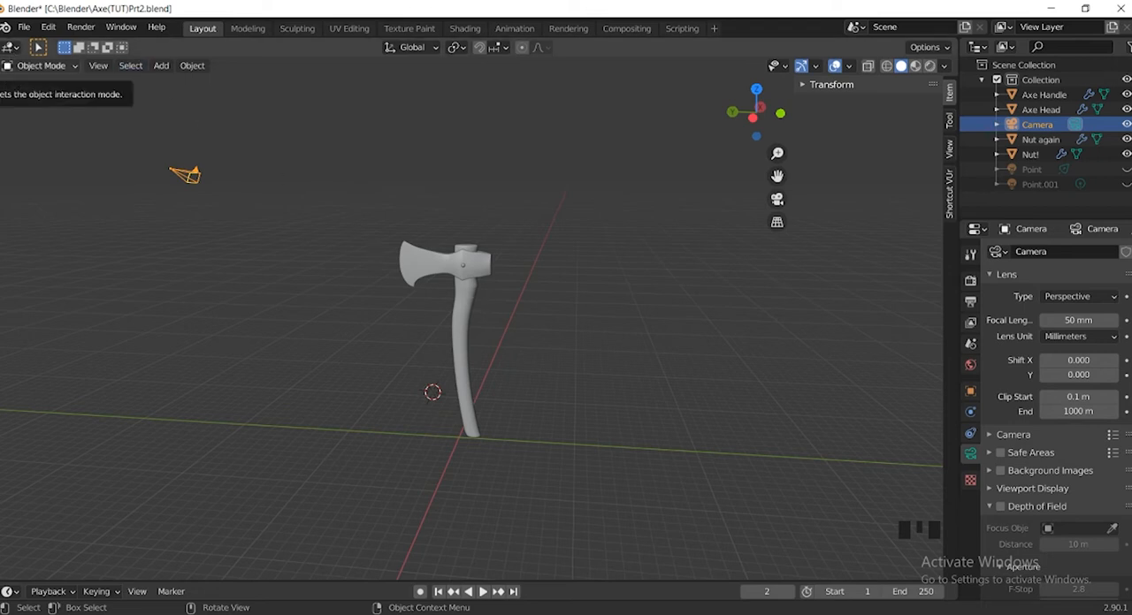
Split the 3D viewport into two side-by-side areas and turn one of them into a UV Editor
drag(3, 41, 421, 71)
click(13, 46)
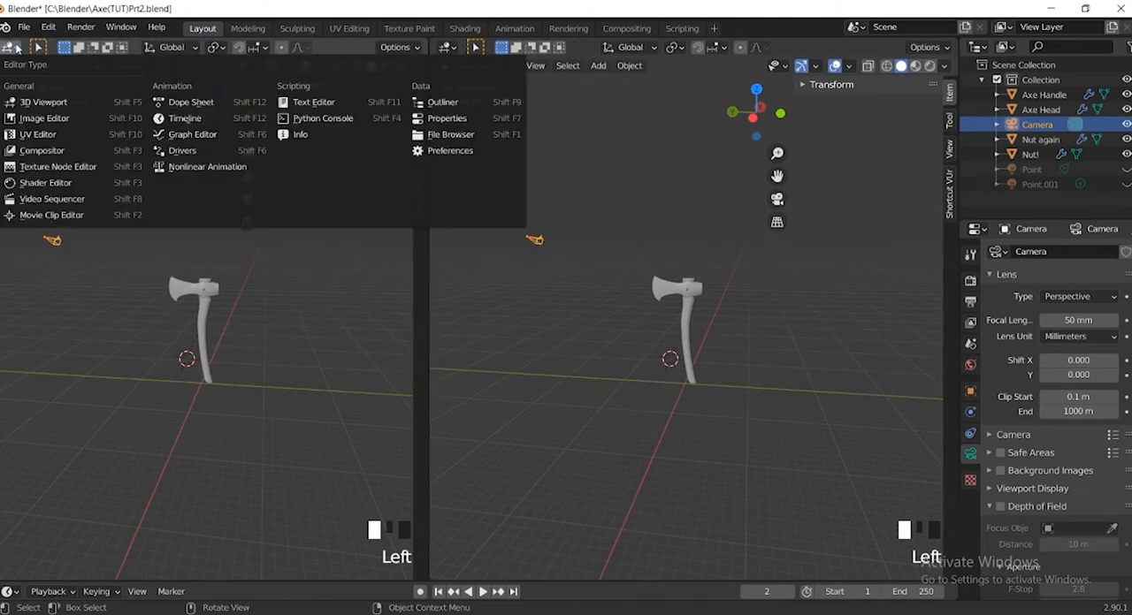
click(37, 134)
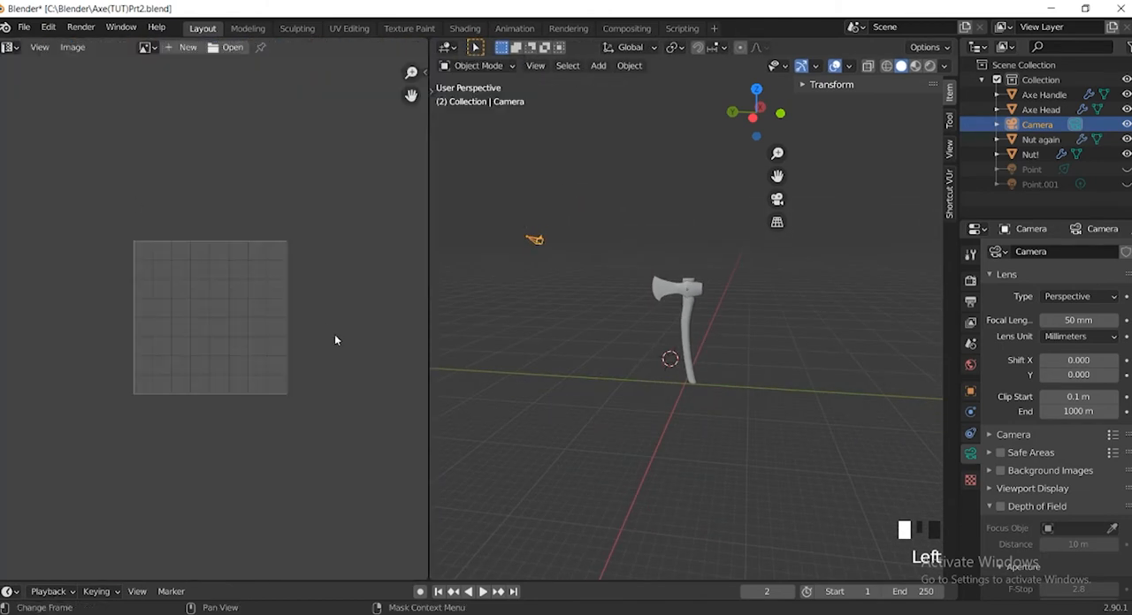
scroll(206, 315, up, 4)
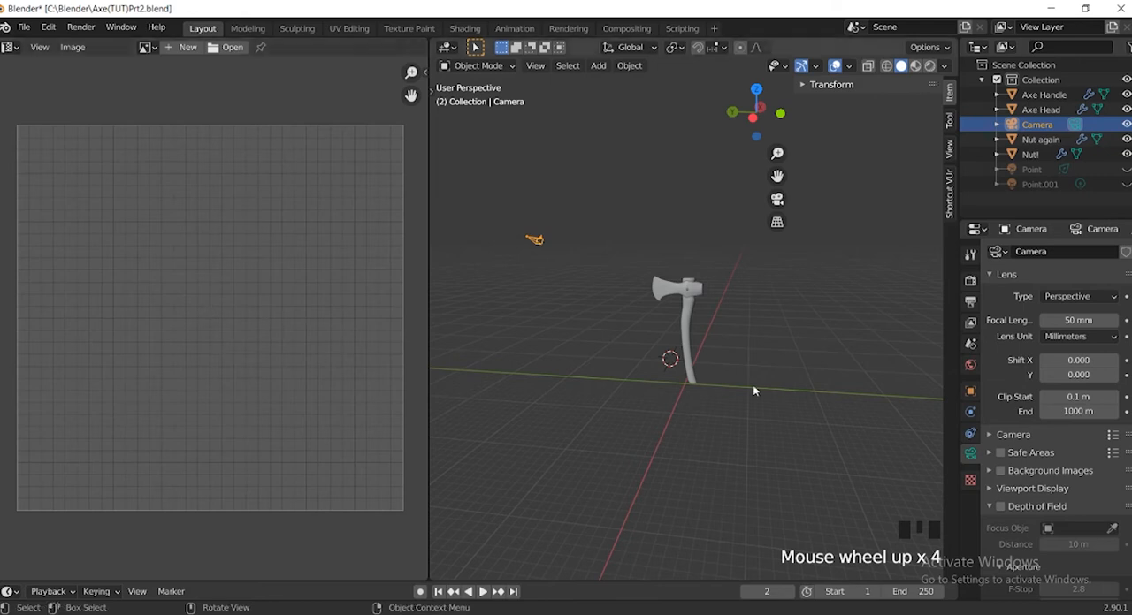
Open the axe handle's mesh in Edit Mode with nothing selected
scroll(743, 349, up, 6)
click(679, 292)
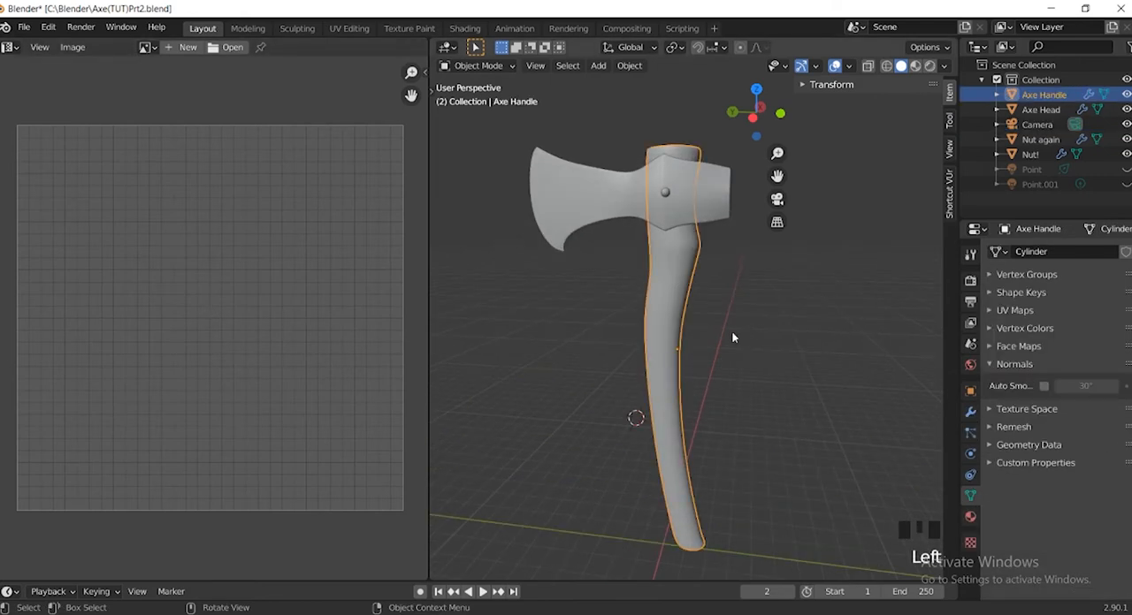
key(Tab)
click(733, 305)
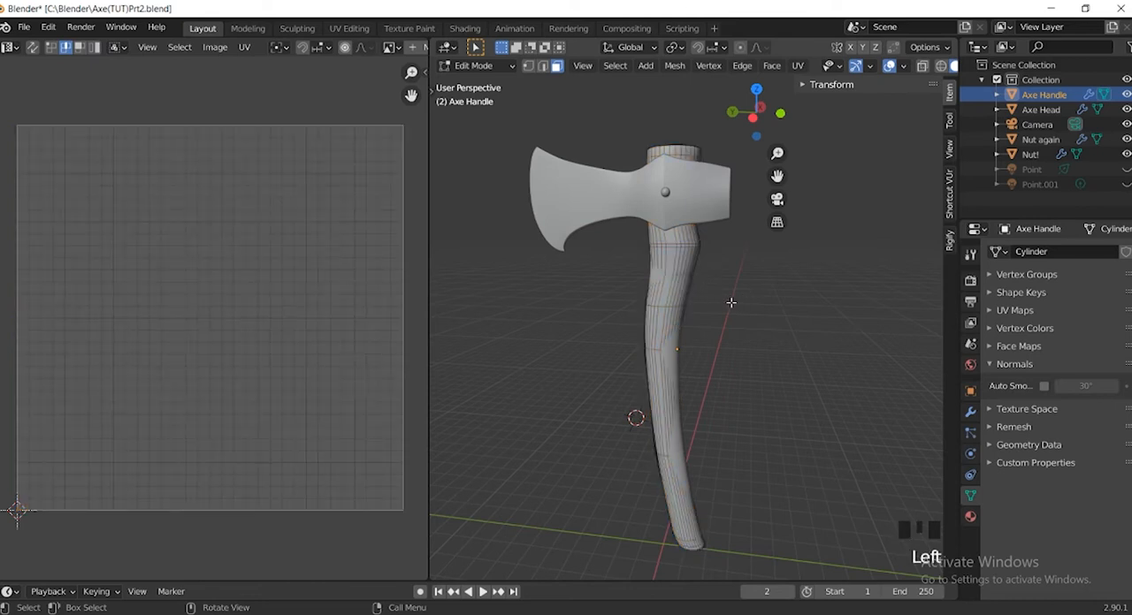
Unwrap all faces of the axe handle with Smart UV Project, using an angle limit of 66 and an island margin of 0
click(670, 257)
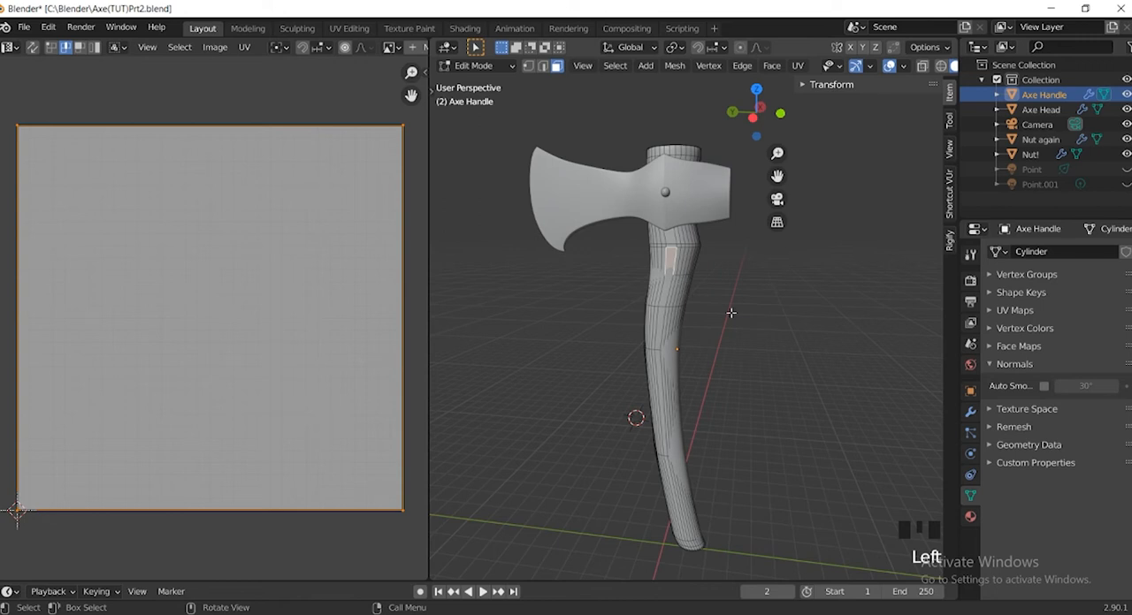
key(a)
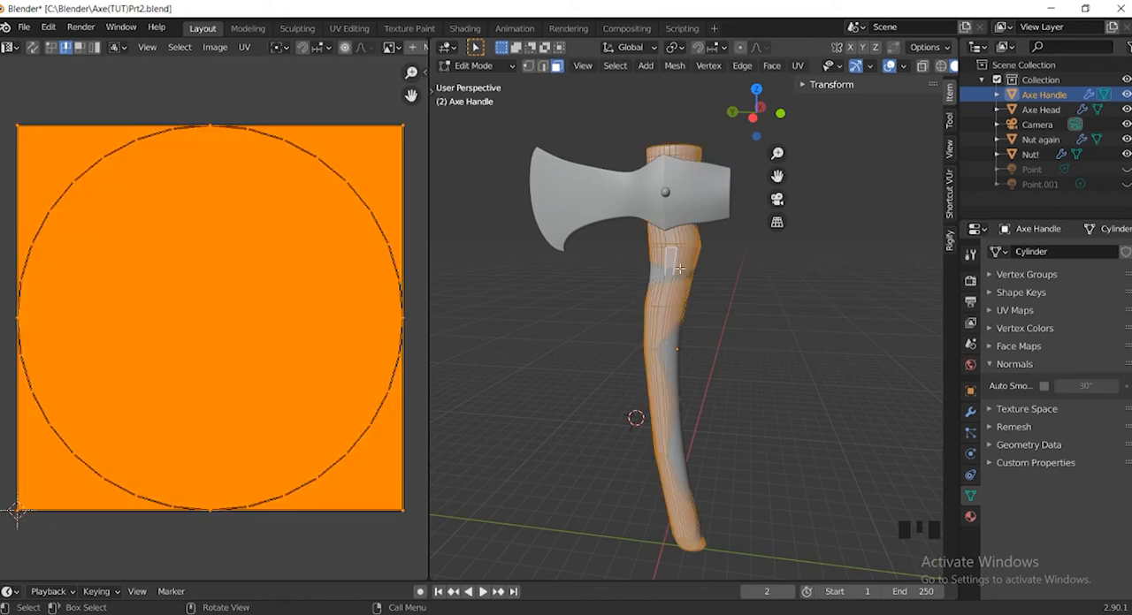
key(u)
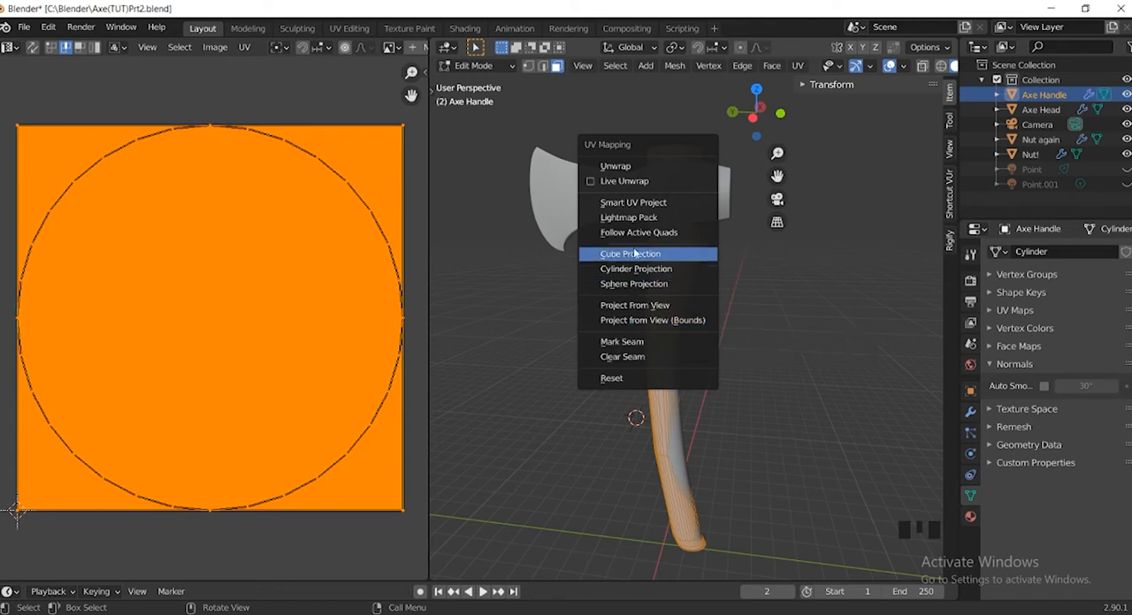
click(634, 205)
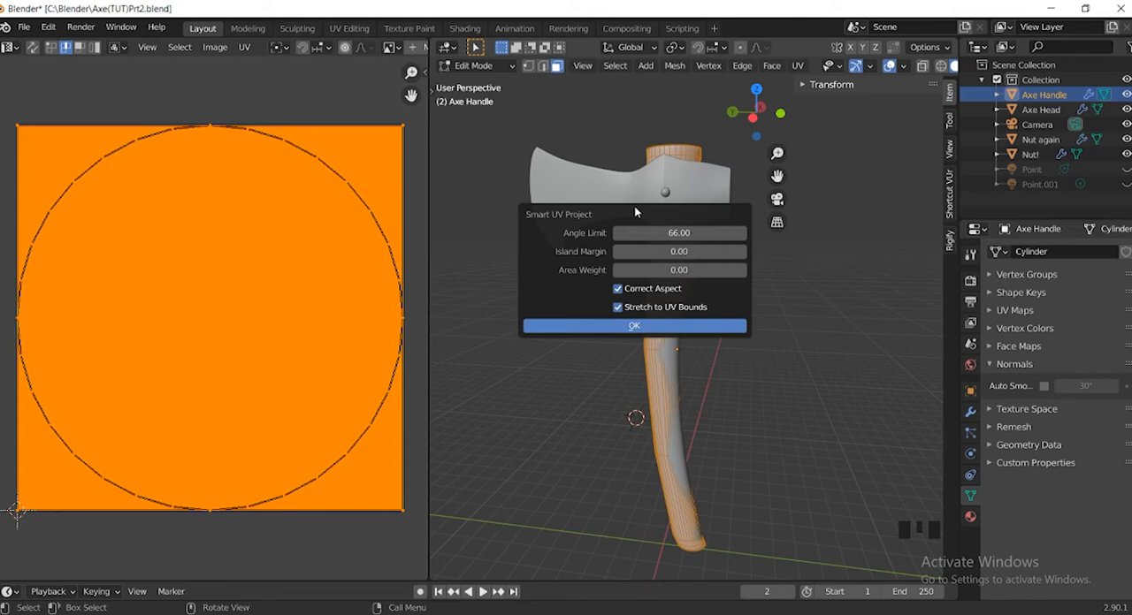
click(623, 325)
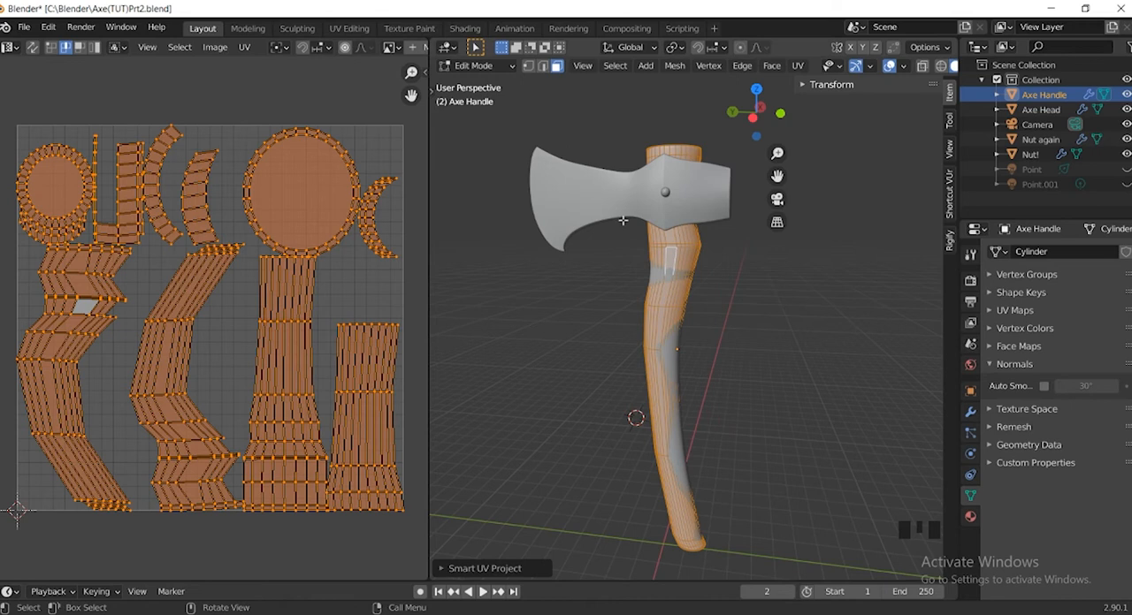
Mark the outer edge loop around the top rim of the axe handle as a seam
scroll(663, 354, up, 2)
shift+middle_drag(662, 89, 663, 434)
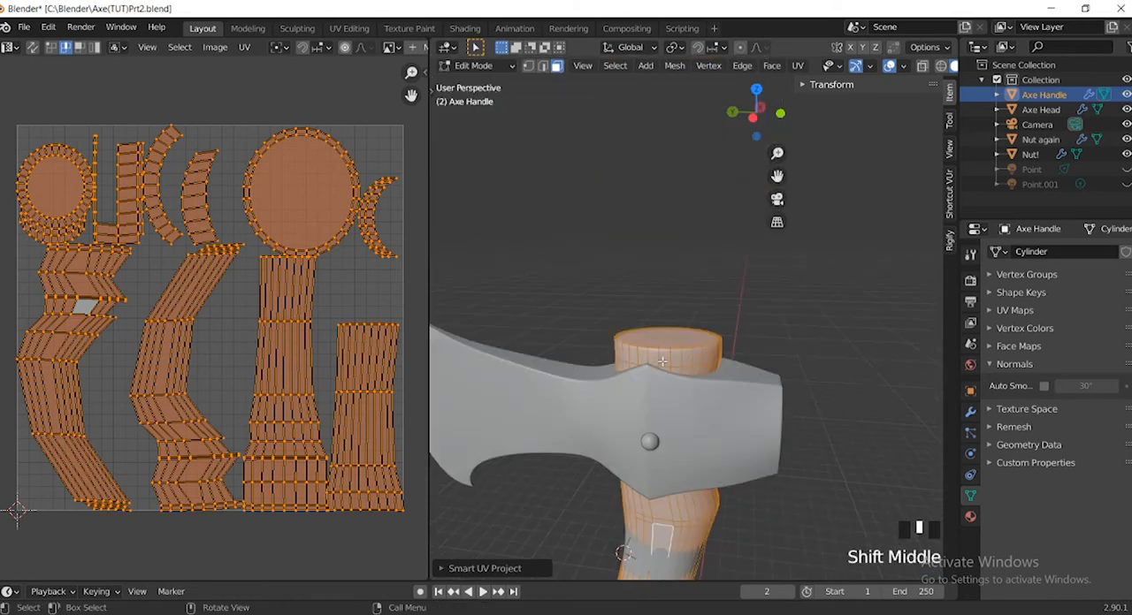
scroll(663, 362, up, 2)
middle_drag(663, 362, 645, 385)
scroll(641, 387, down, 2)
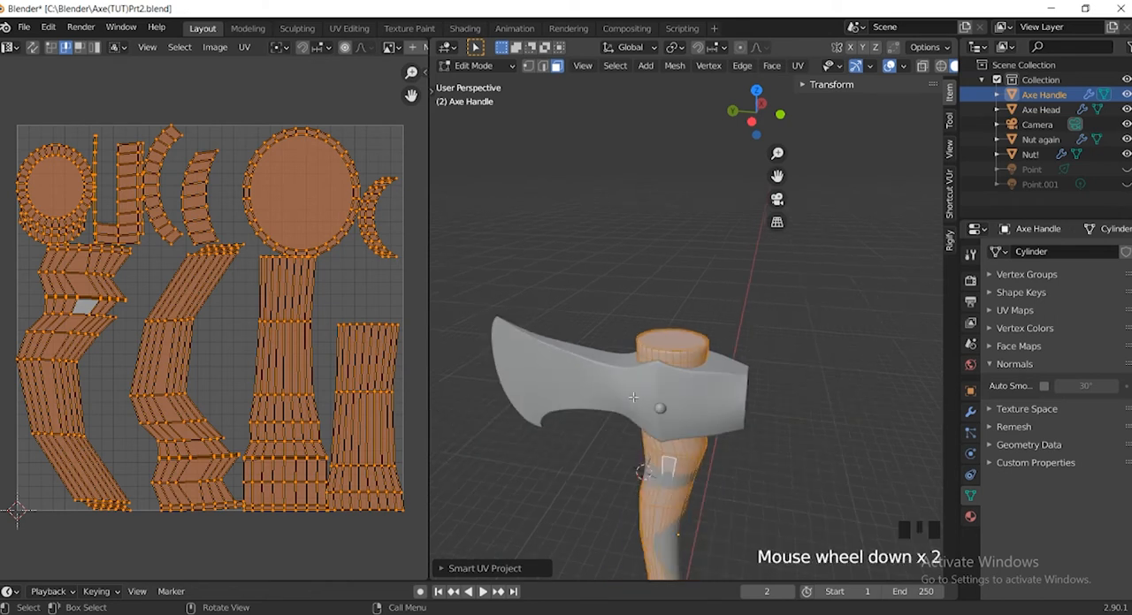
scroll(645, 357, up, 2)
scroll(644, 356, up, 1)
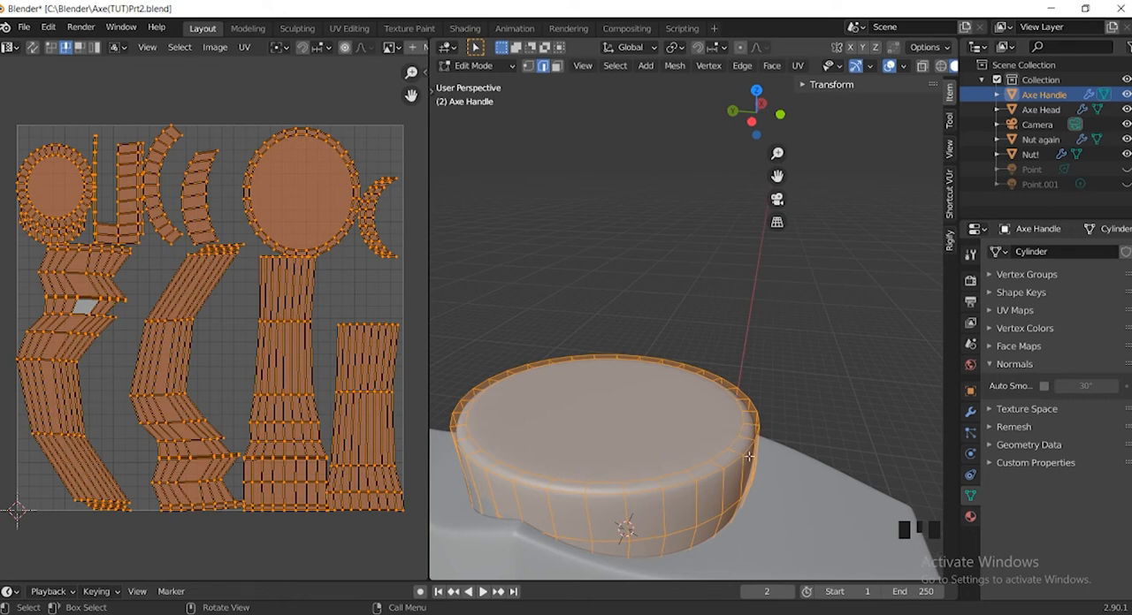
scroll(749, 456, down, 3)
middle_drag(751, 462, 776, 476)
scroll(708, 363, up, 3)
scroll(708, 363, down, 1)
middle_drag(652, 342, 676, 398)
scroll(685, 441, up, 2)
scroll(668, 410, up, 2)
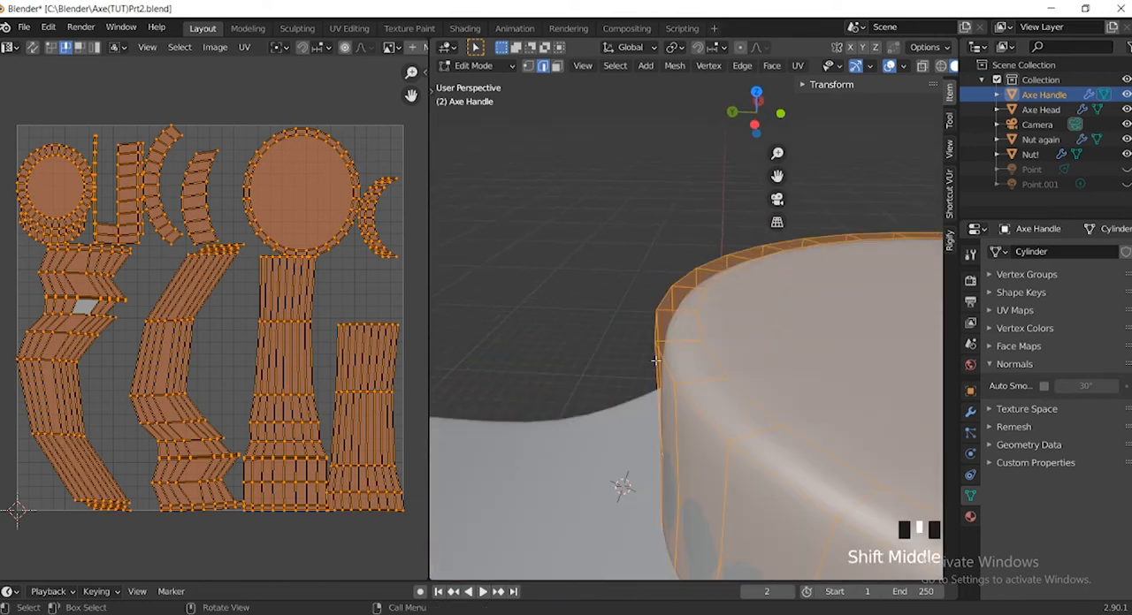
click(662, 358)
scroll(669, 358, down, 3)
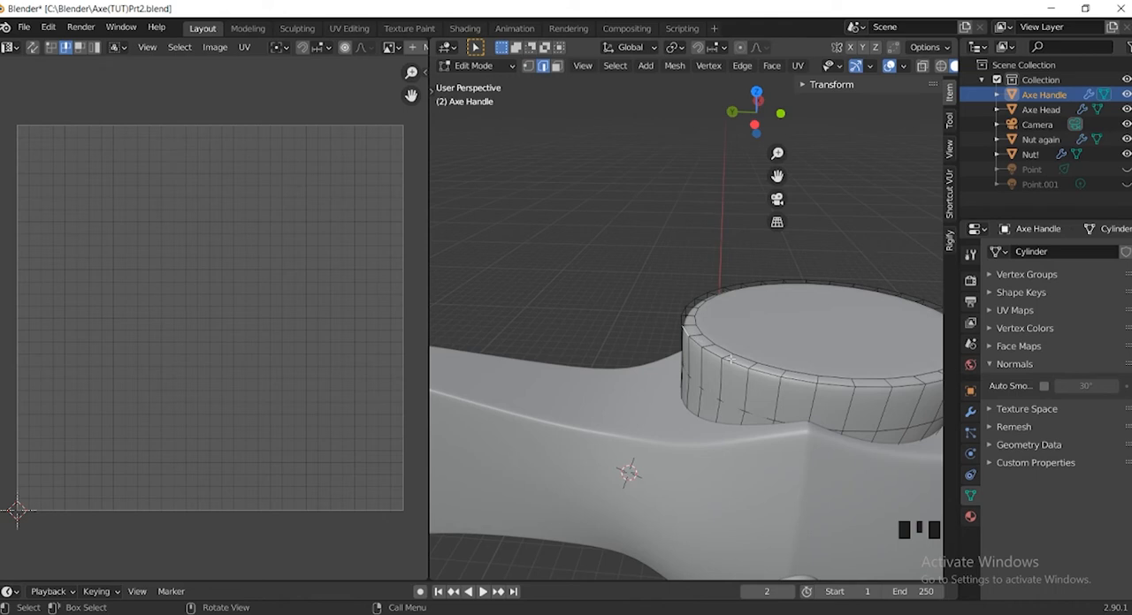
scroll(730, 359, up, 3)
alt+click(659, 365)
alt+click(660, 365)
scroll(659, 365, down, 3)
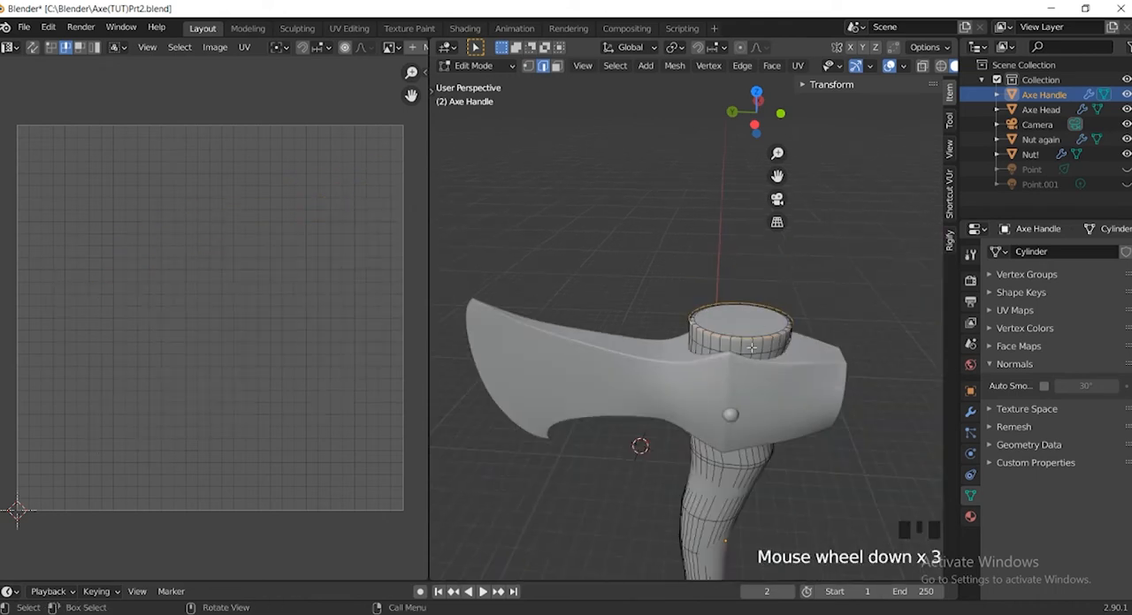
scroll(754, 330, up, 2)
shift+middle_drag(770, 327, 679, 323)
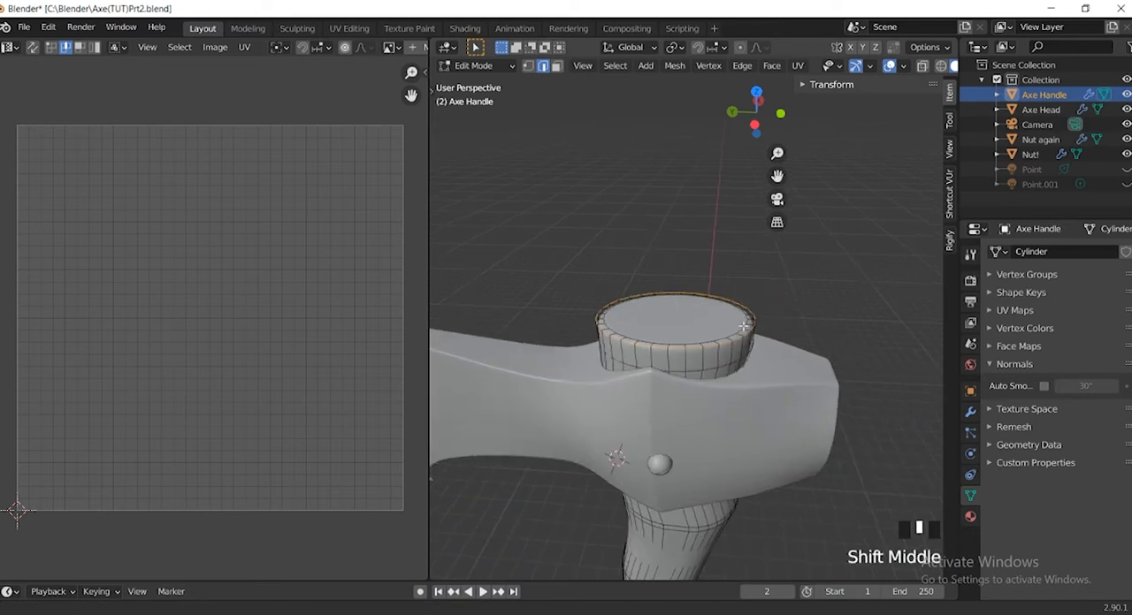
scroll(547, 342, up, 3)
right_click(538, 355)
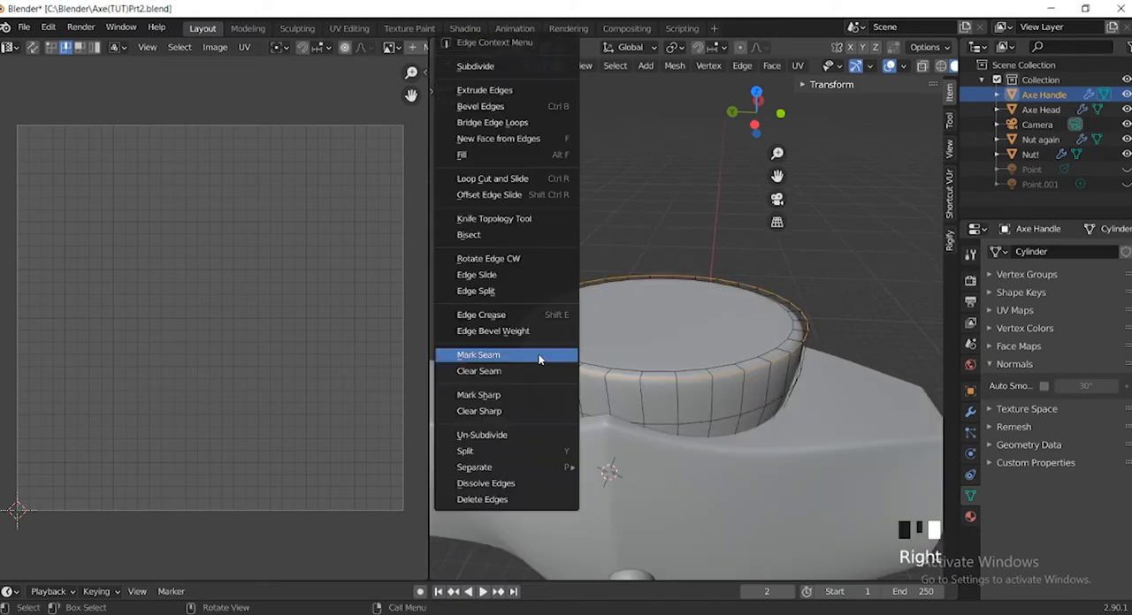
click(485, 356)
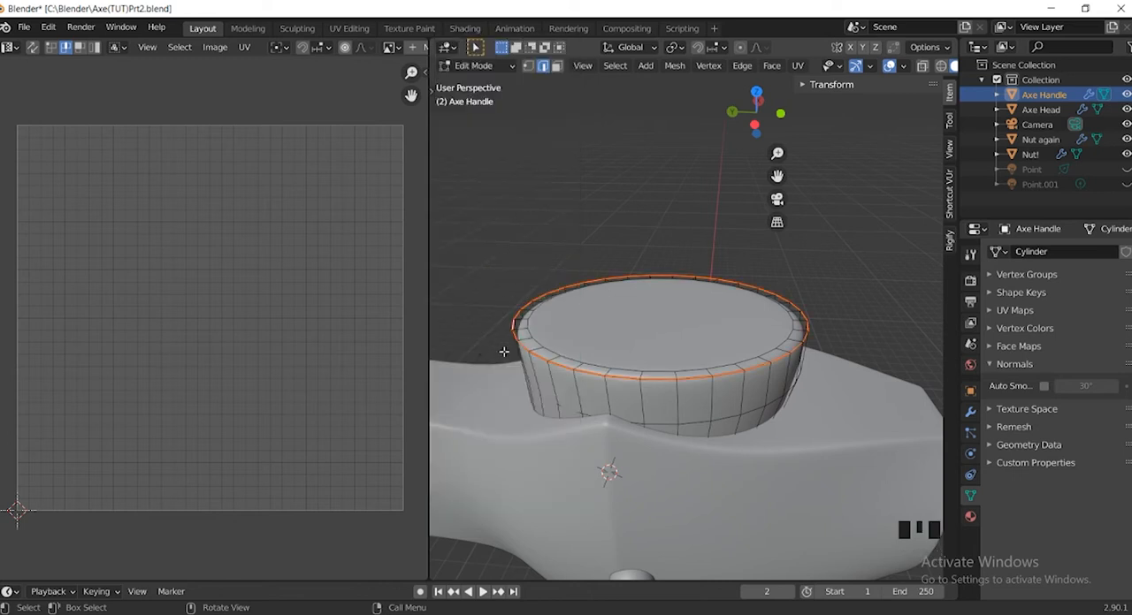
click(529, 279)
click(527, 350)
alt+click(527, 350)
right_click(526, 348)
Mark the outer edge loop around the bottom end of the axe handle as a seam
scroll(753, 452, down, 5)
middle_drag(752, 452, 730, 303)
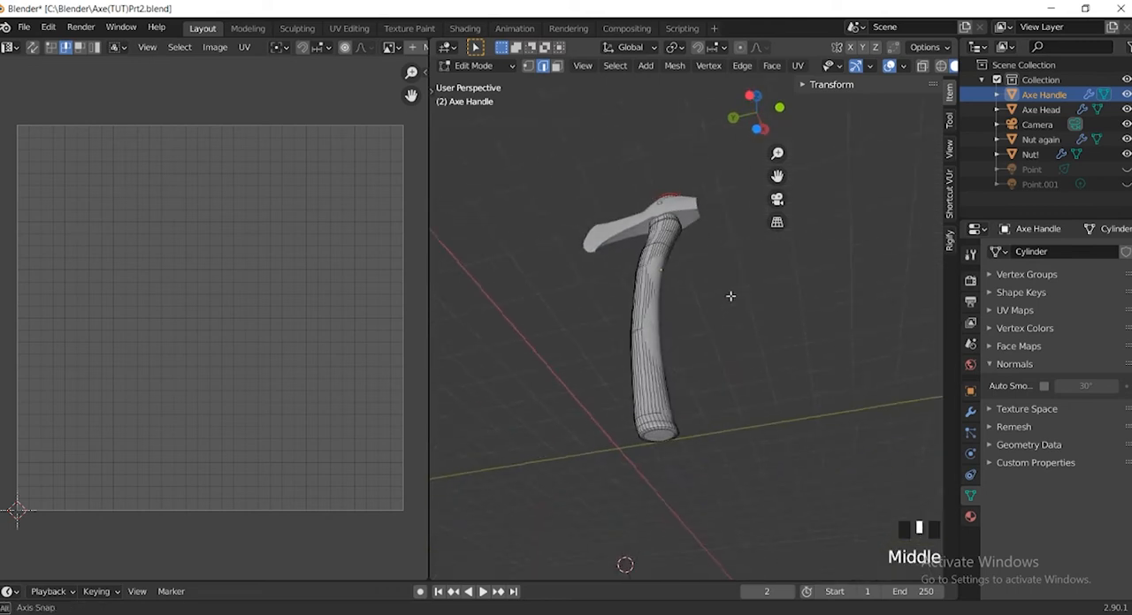
scroll(715, 392, up, 3)
scroll(552, 497, down, 1)
alt+click(551, 497)
right_click(551, 509)
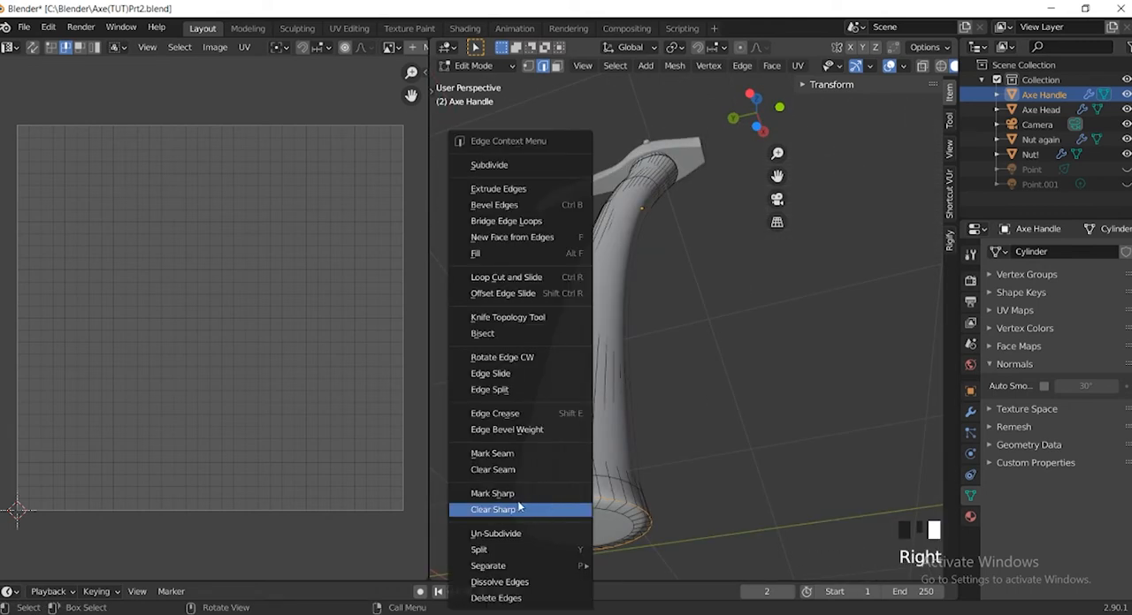
Mark one lengthwise line of edges along the axe handle as a seam, connecting the top and bottom rim seams
scroll(632, 518, down, 3)
middle_drag(632, 518, 705, 500)
scroll(601, 346, up, 5)
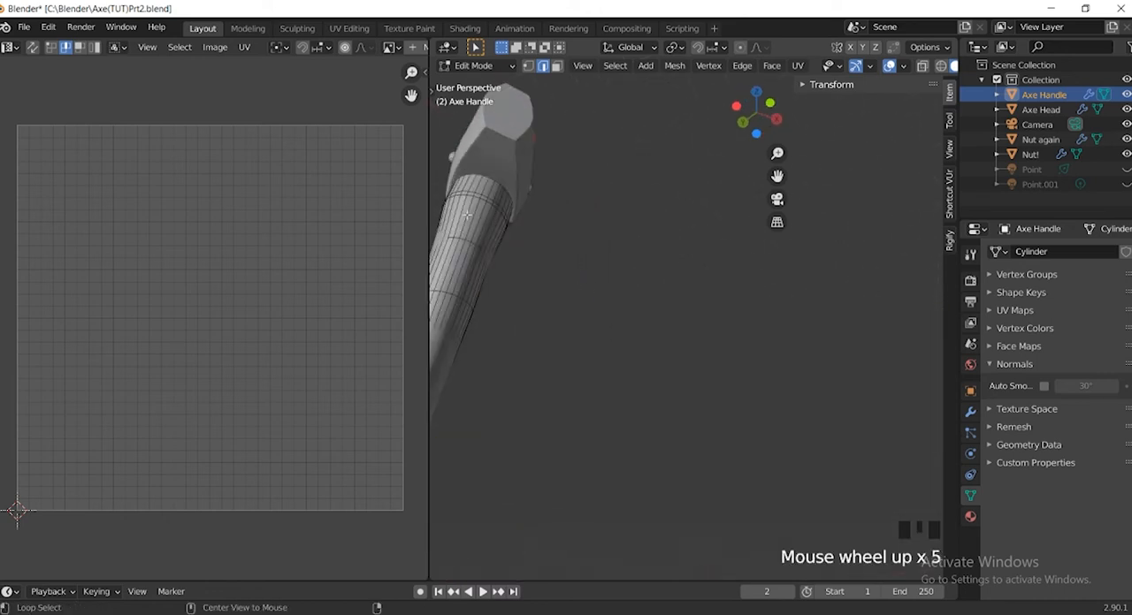
alt+click(466, 219)
middle_drag(503, 274, 699, 329)
scroll(584, 189, down, 1)
alt+scroll(583, 188, up, 1)
scroll(663, 356, up, 1)
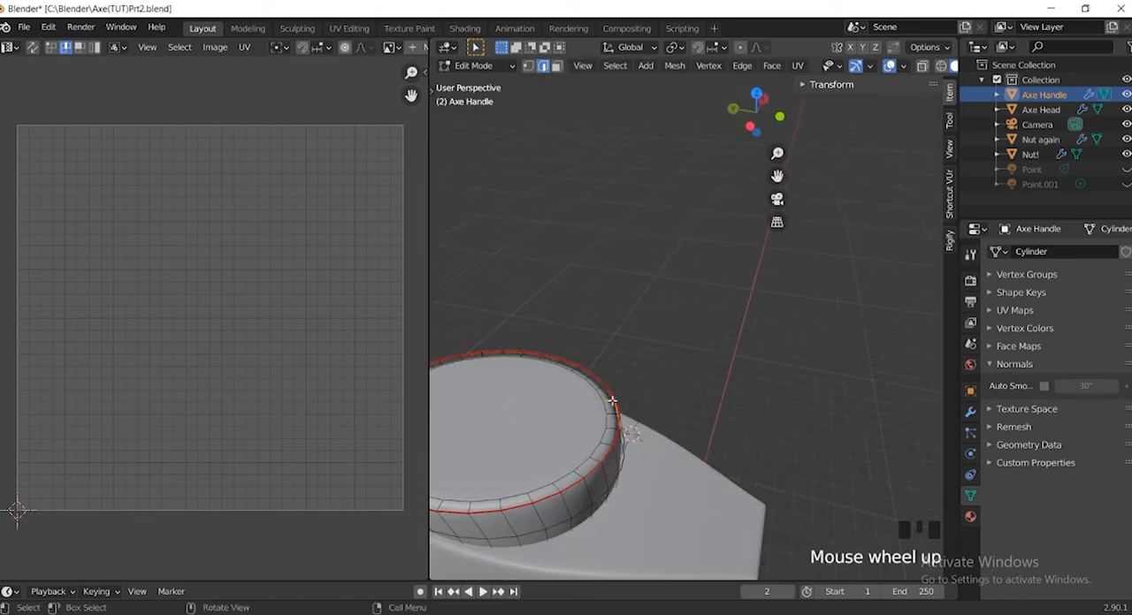
scroll(601, 416, up, 2)
scroll(583, 427, down, 1)
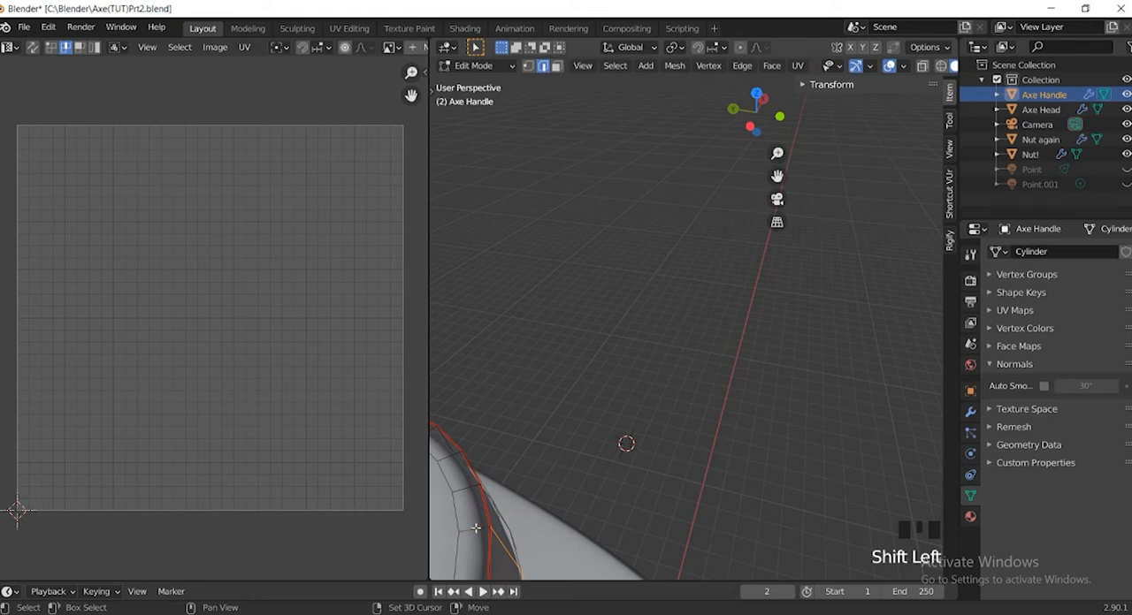
scroll(488, 490, down, 4)
middle_drag(490, 488, 657, 290)
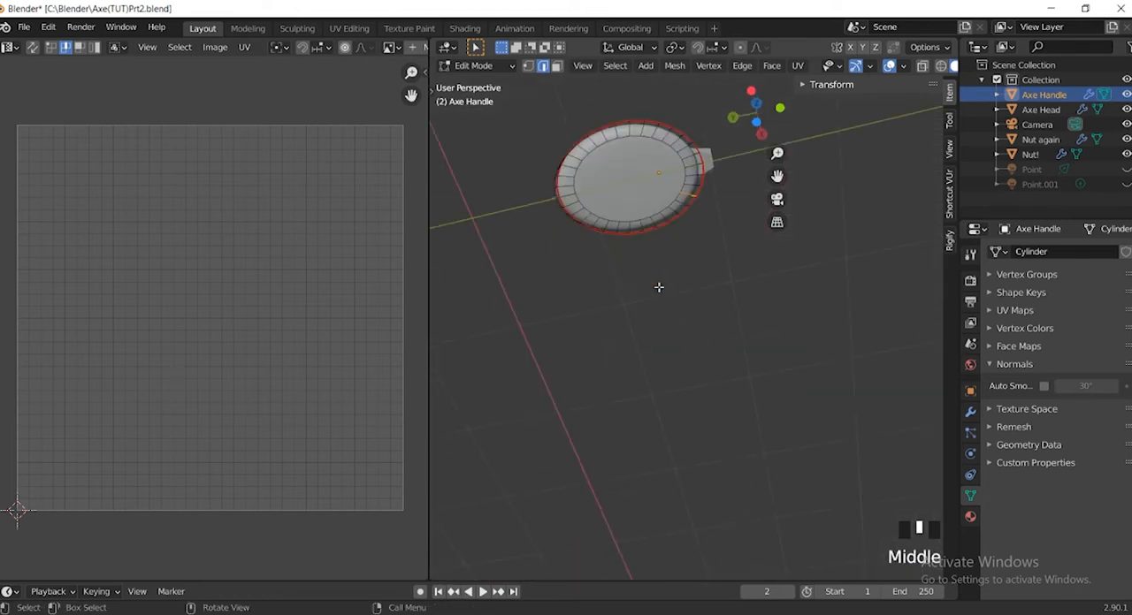
shift+click(689, 193)
middle_drag(714, 232, 752, 358)
right_click(692, 359)
click(693, 358)
Select all faces of the axe handle, unwrap them along the marked seams, and return to Object Mode
key(3)
click(665, 311)
key(a)
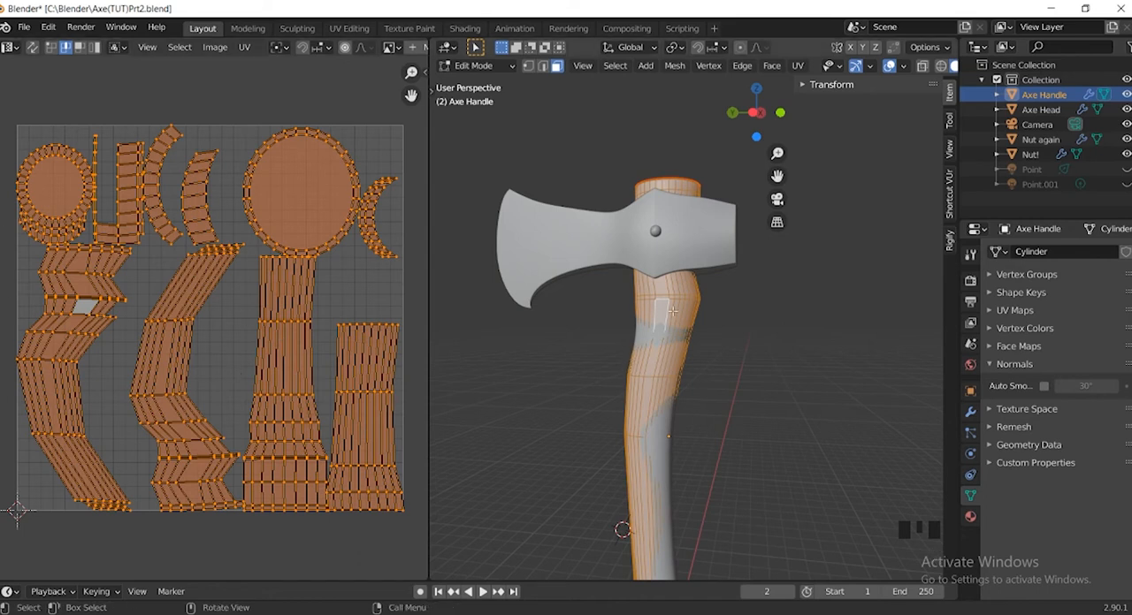
key(u)
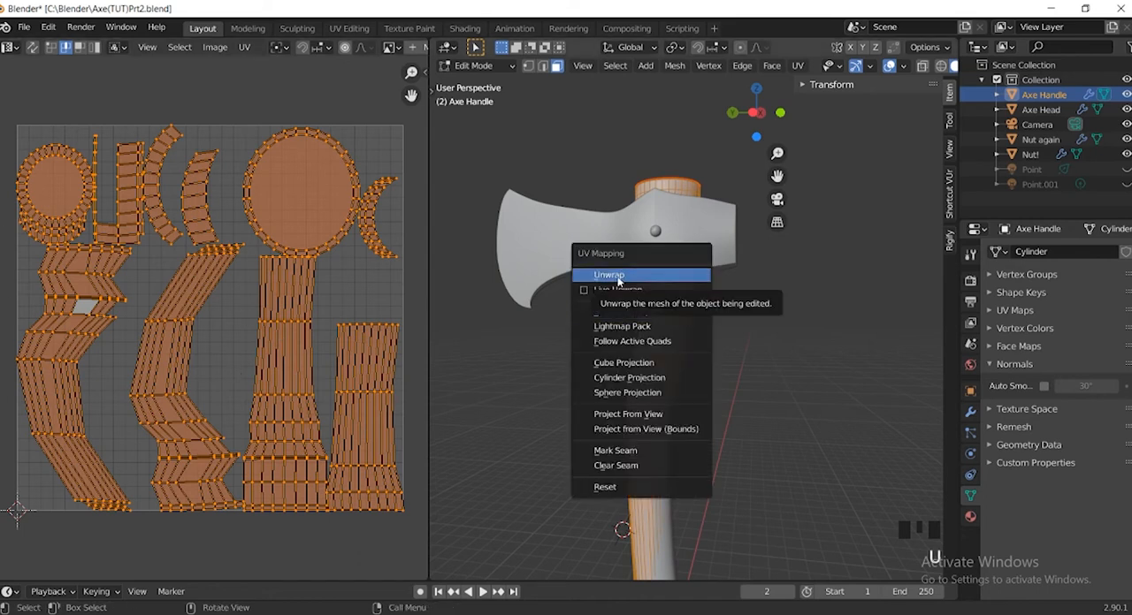
click(618, 277)
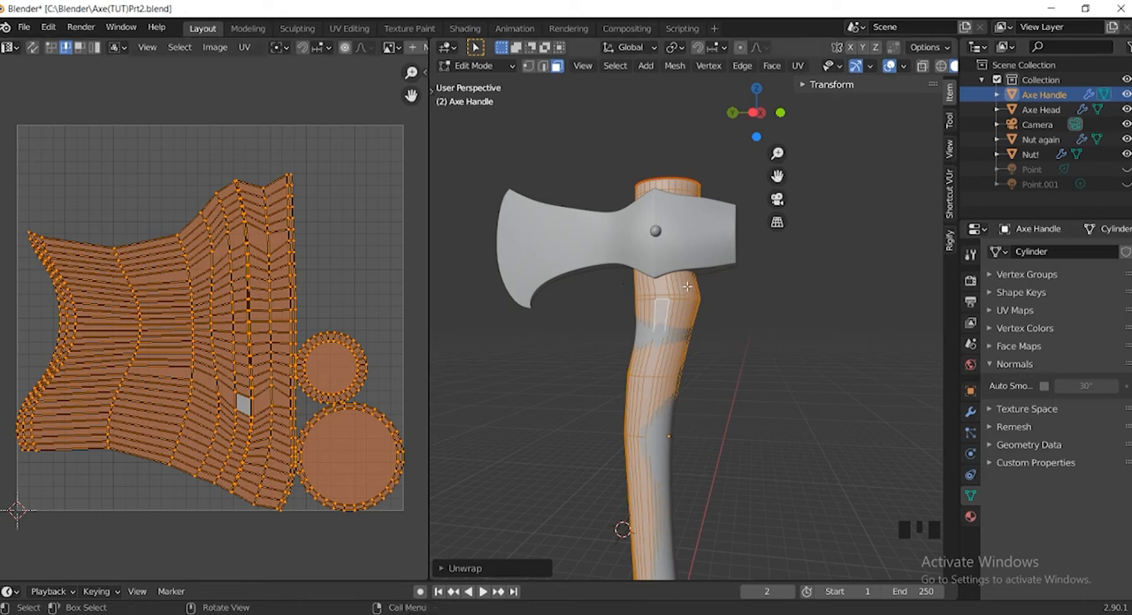
key(Tab)
Open the axe head's mesh in Edit Mode with edge selection and nothing selected
scroll(687, 286, up, 3)
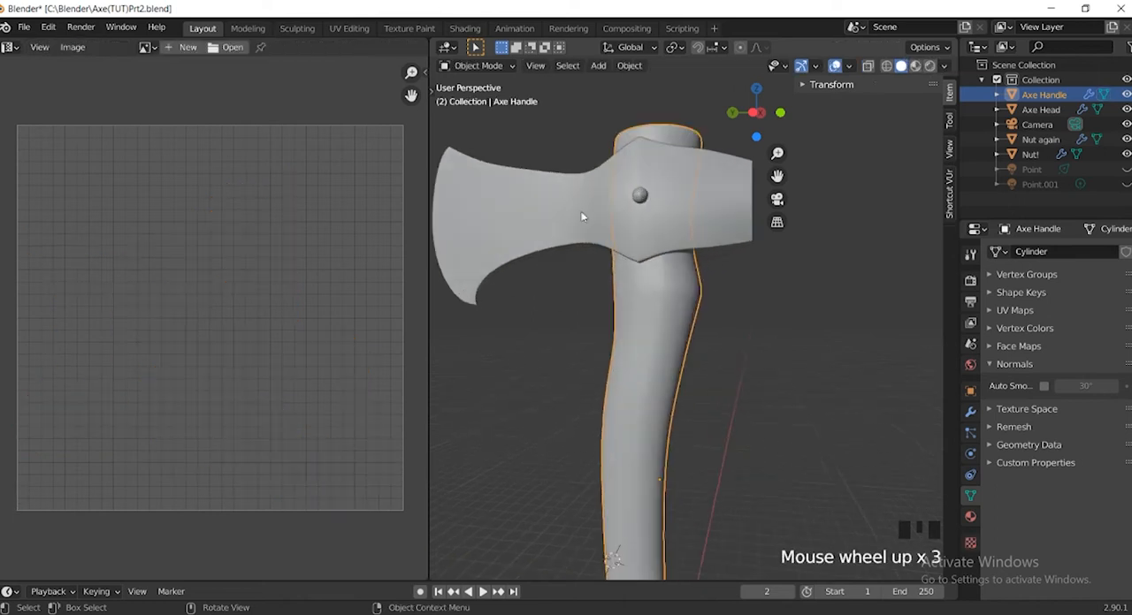
click(548, 217)
middle_drag(554, 227, 631, 260)
key(Tab)
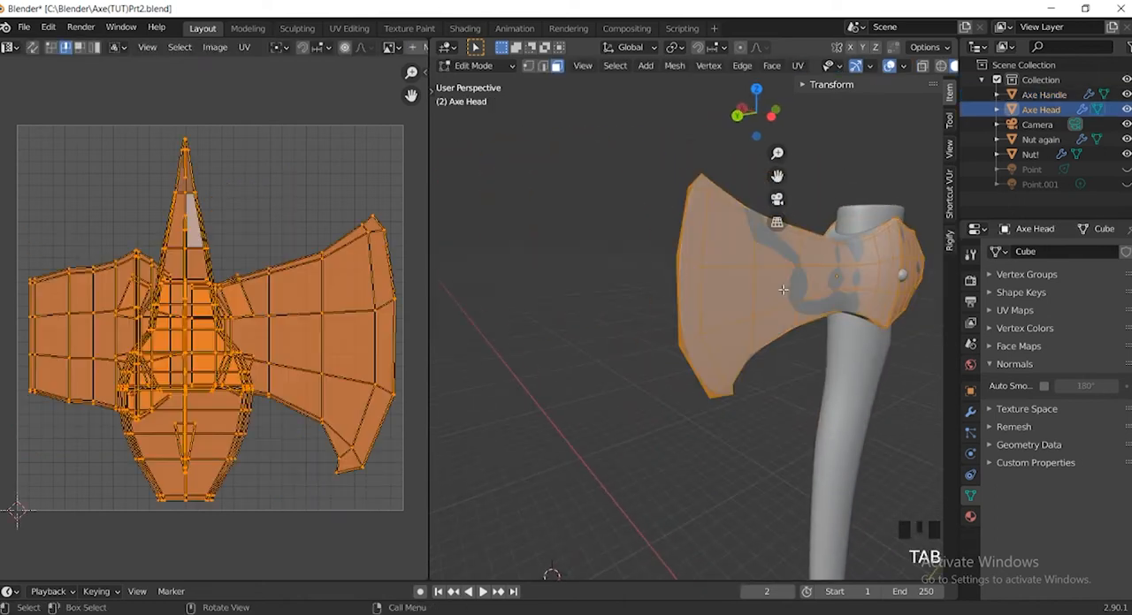
middle_drag(693, 317, 619, 373)
scroll(736, 315, up, 4)
key(2)
key(alt+a)
Mark the edge loops outlining one side of the axe head, including its top, butt end and underside, as seams
scroll(621, 367, up, 1)
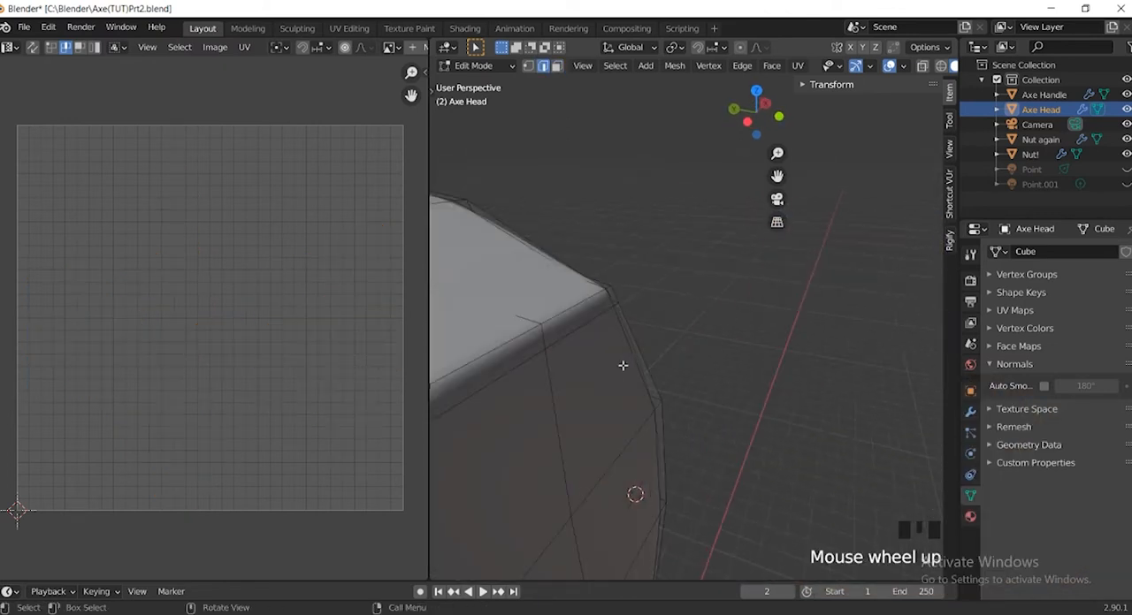
scroll(623, 364, down, 2)
scroll(624, 364, up, 3)
key(KP_Decimal)
click(893, 393)
key(KP_Decimal)
middle_drag(893, 392, 657, 224)
alt+click(636, 250)
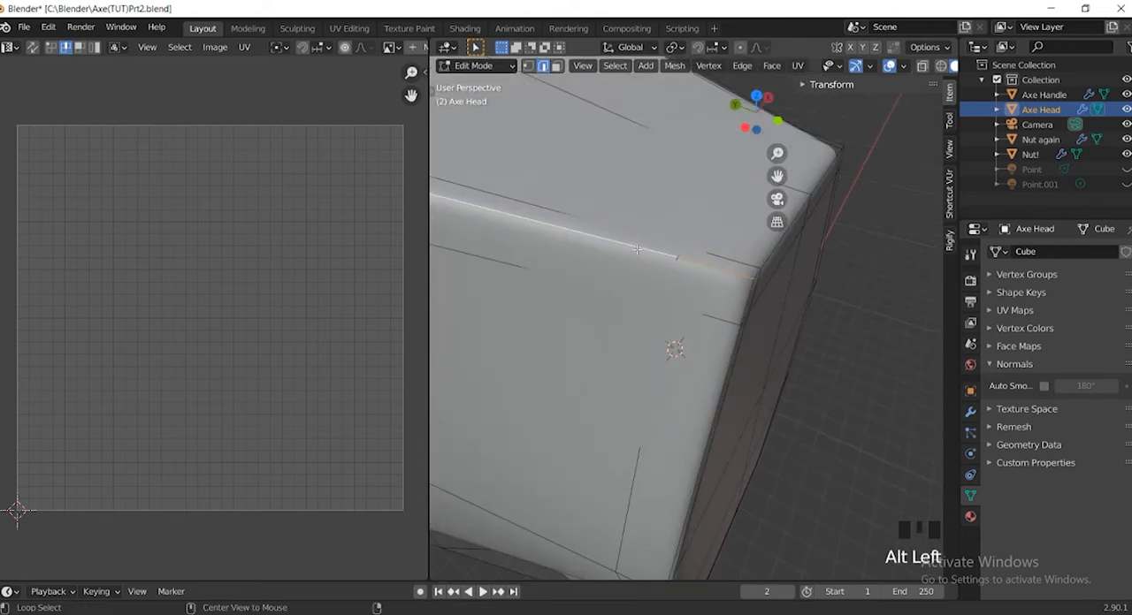
alt+shift+click(745, 297)
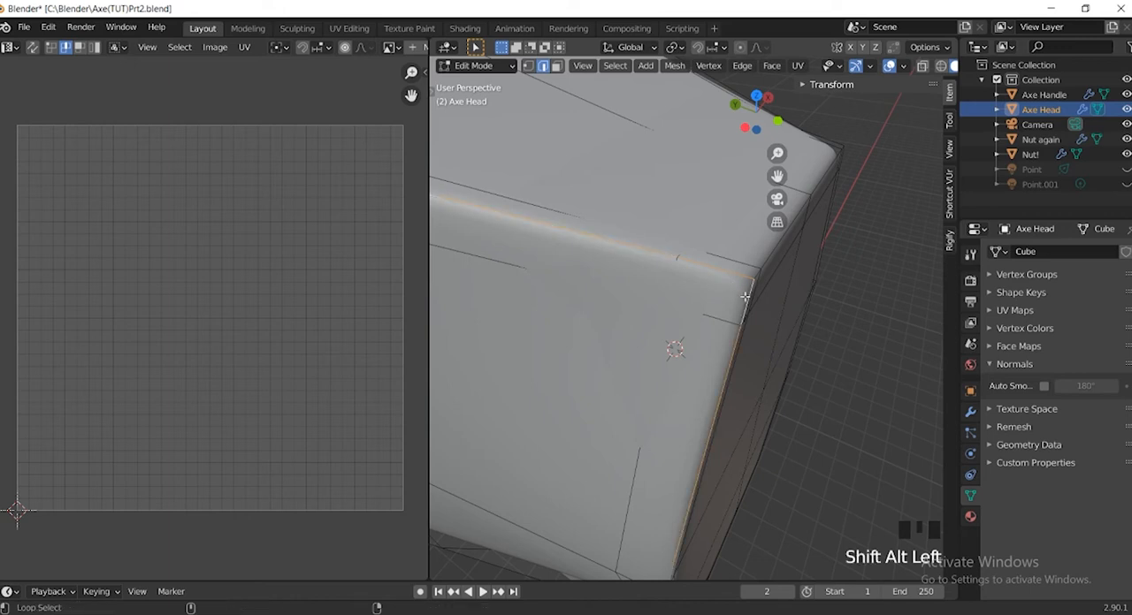
scroll(745, 297, down, 4)
scroll(745, 297, up, 1)
middle_drag(744, 297, 670, 59)
shift+scroll(741, 571, down, 1)
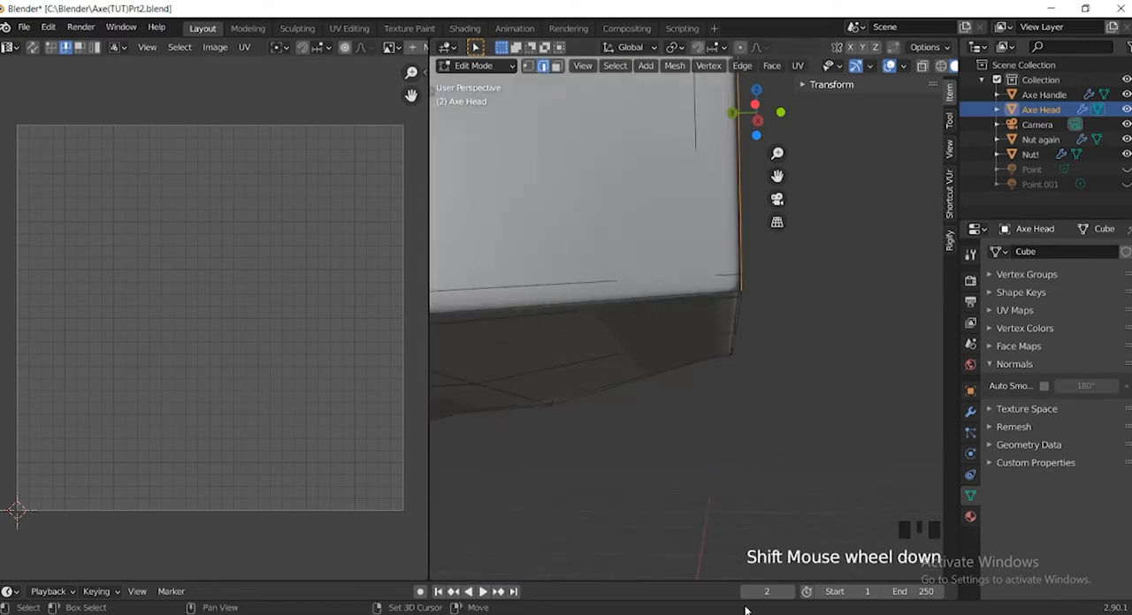
alt+shift+click(724, 290)
scroll(723, 290, down, 3)
scroll(723, 290, down, 4)
middle_drag(723, 290, 582, 242)
alt+shift+click(561, 176)
mouse_move(561, 177)
middle_down()
mouse_move(588, 148)
mouse_move(556, 194)
middle_up()
scroll(557, 194, down, 2)
right_click(663, 346)
click(658, 345)
Mark the matching outline edges on the opposite side of the axe head as seams
middle_drag(657, 346, 460, 540)
scroll(619, 354, up, 6)
middle_drag(618, 354, 734, 343)
alt+click(679, 337)
alt+shift+click(679, 338)
scroll(760, 345, up, 2)
scroll(805, 349, down, 2)
middle_drag(805, 348, 702, 361)
right_click(702, 361)
click(702, 361)
Mark the edges along the top and bottom of the axe head's butt face as seams
middle_drag(743, 428, 667, 332)
scroll(698, 340, up, 3)
alt+click(733, 348)
right_click(733, 349)
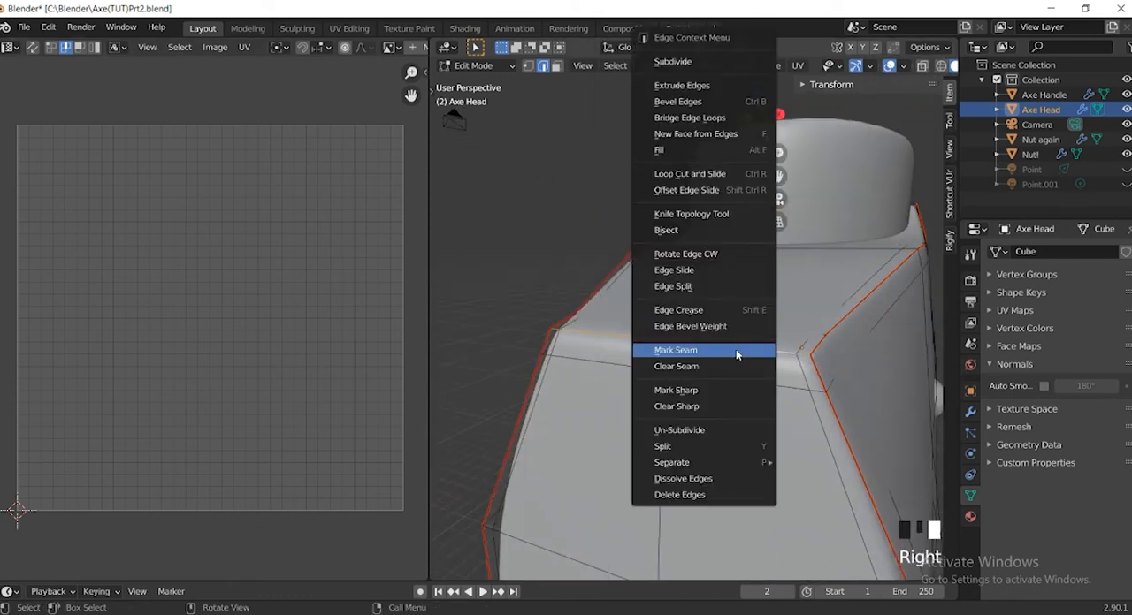
middle_drag(730, 493, 738, 451)
shift+middle_drag(739, 451, 745, 416)
alt+click(740, 354)
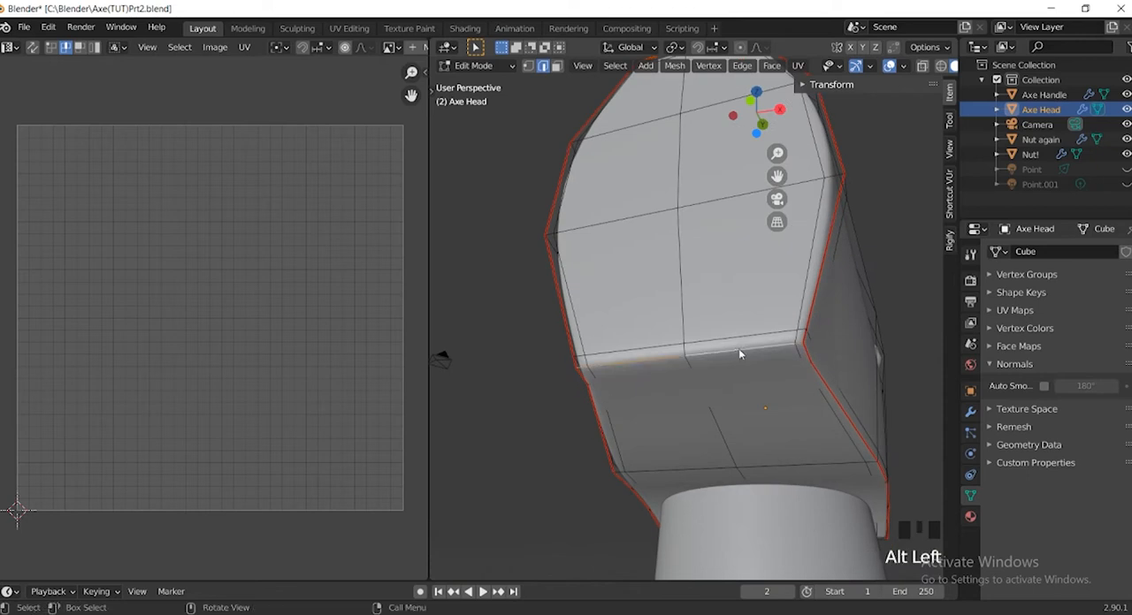
Mark the edges along the blade's cutting edge, including its upper corner, as seams
scroll(738, 349, down, 2)
middle_drag(893, 341, 733, 371)
scroll(705, 361, down, 2)
click(805, 281)
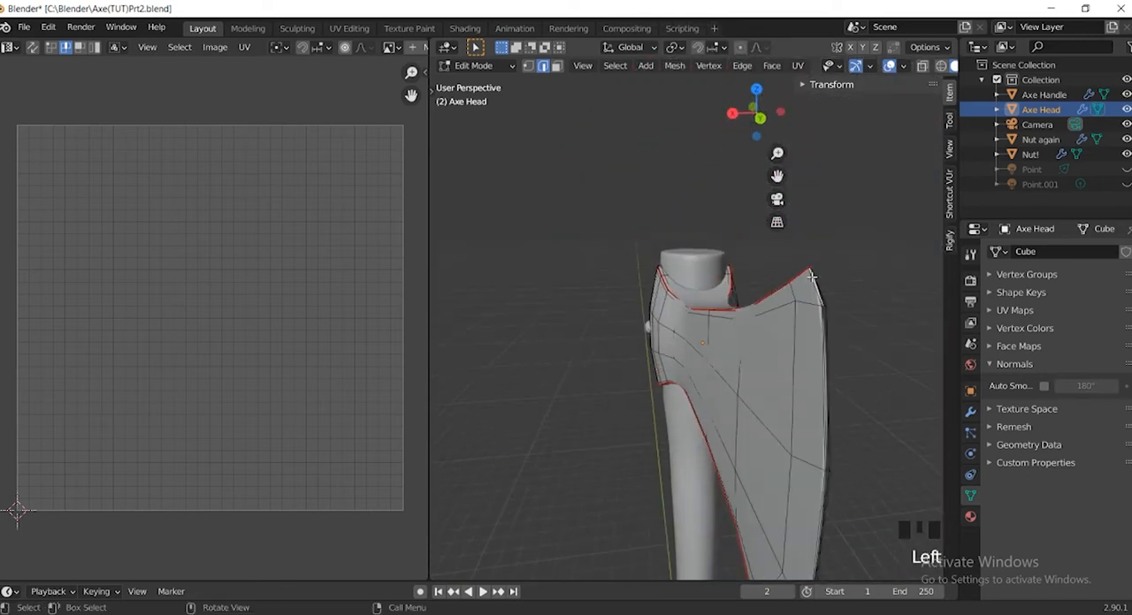
key(KP_Decimal)
shift+click(685, 181)
click(687, 184)
click(713, 174)
alt+click(690, 194)
scroll(740, 395, down, 8)
middle_drag(746, 447, 830, 405)
right_click(801, 457)
click(800, 456)
middle_drag(798, 455, 672, 502)
Select the whole axe head mesh and unwrap it along the marked seams
key(a)
key(u)
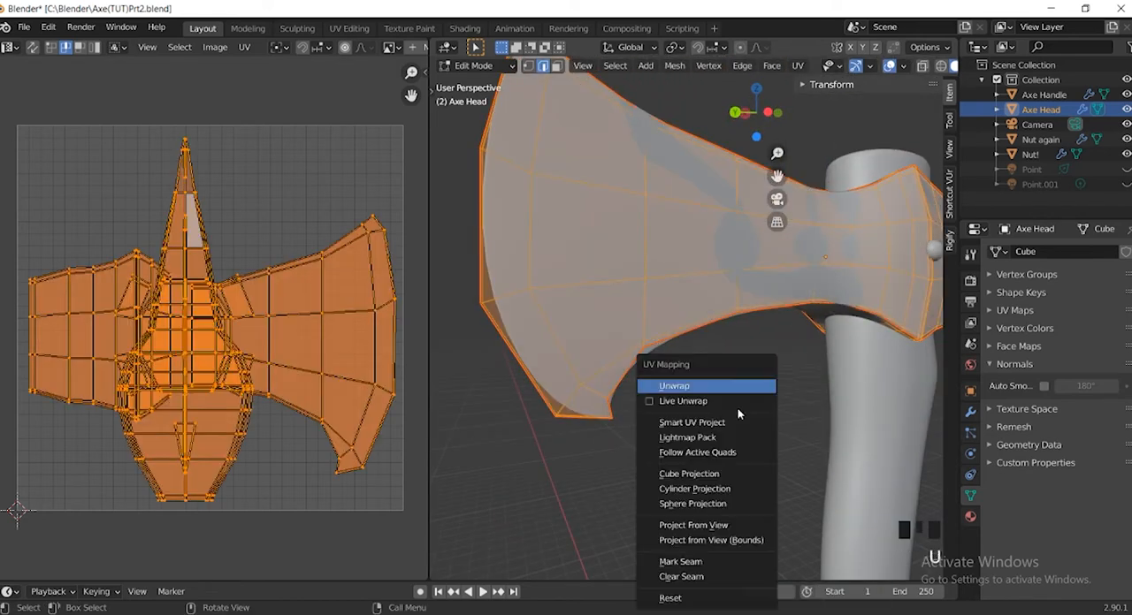
click(703, 389)
Leave the axe head's mesh and open the adjacent nut's mesh in Edit Mode with everything selected
middle_drag(785, 380, 659, 366)
scroll(662, 353, up, 3)
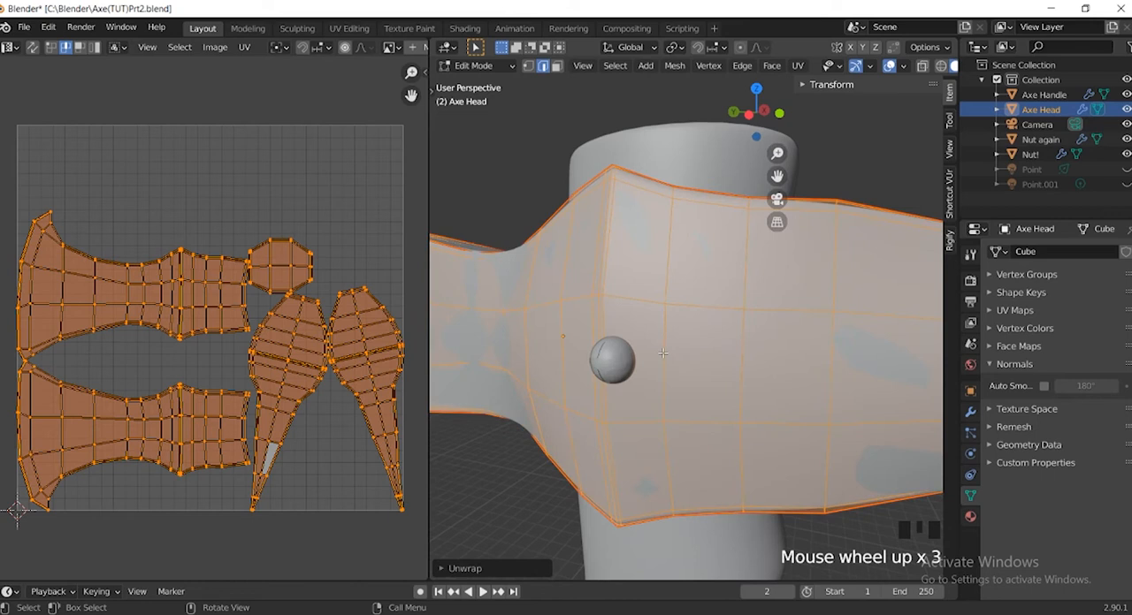
key(Tab)
click(621, 364)
key(Tab)
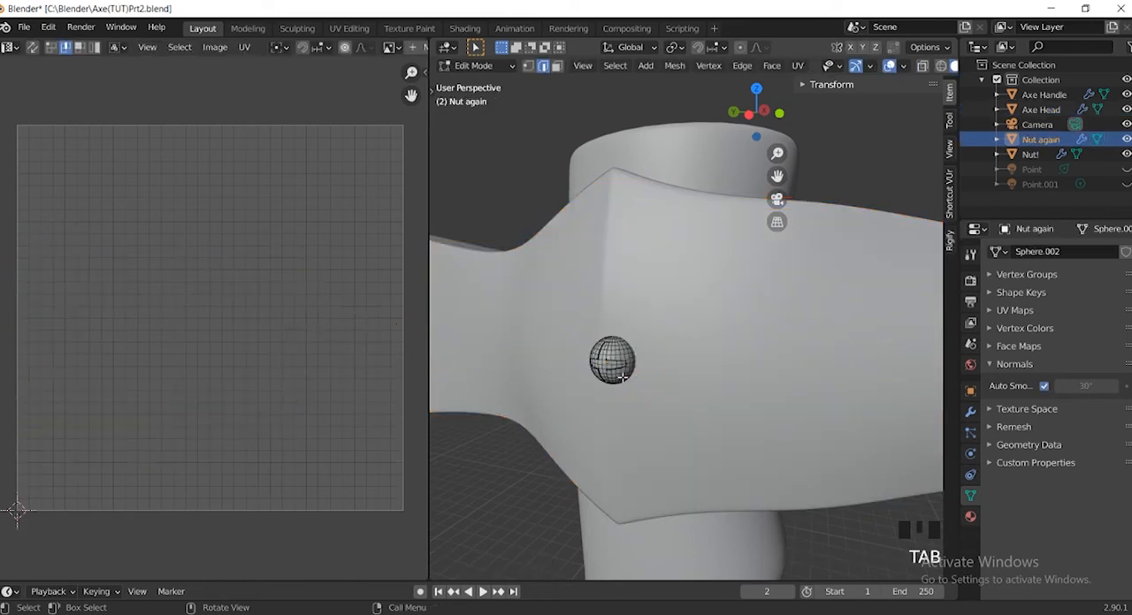
key(a)
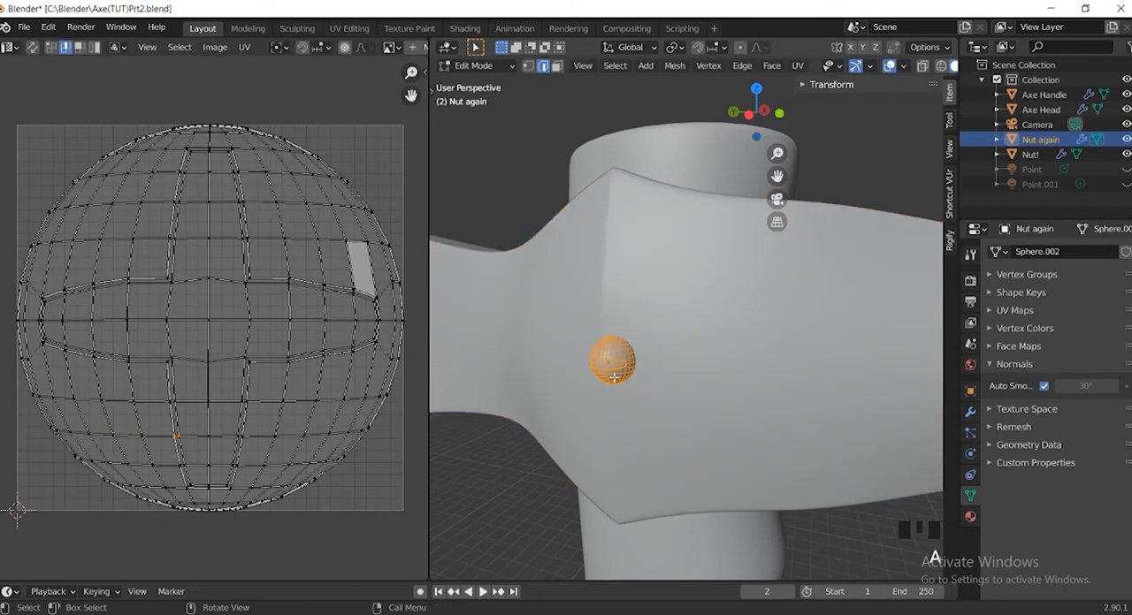
Map the selected nut's UVs with Project From View
scroll(613, 376, up, 2)
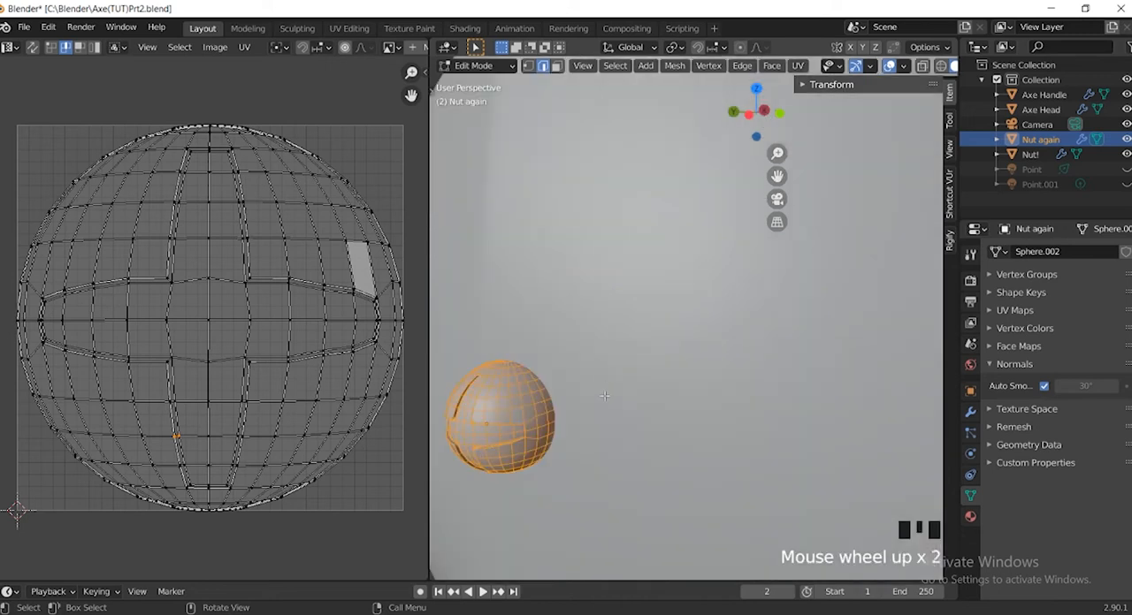
shift+middle_drag(615, 383, 664, 375)
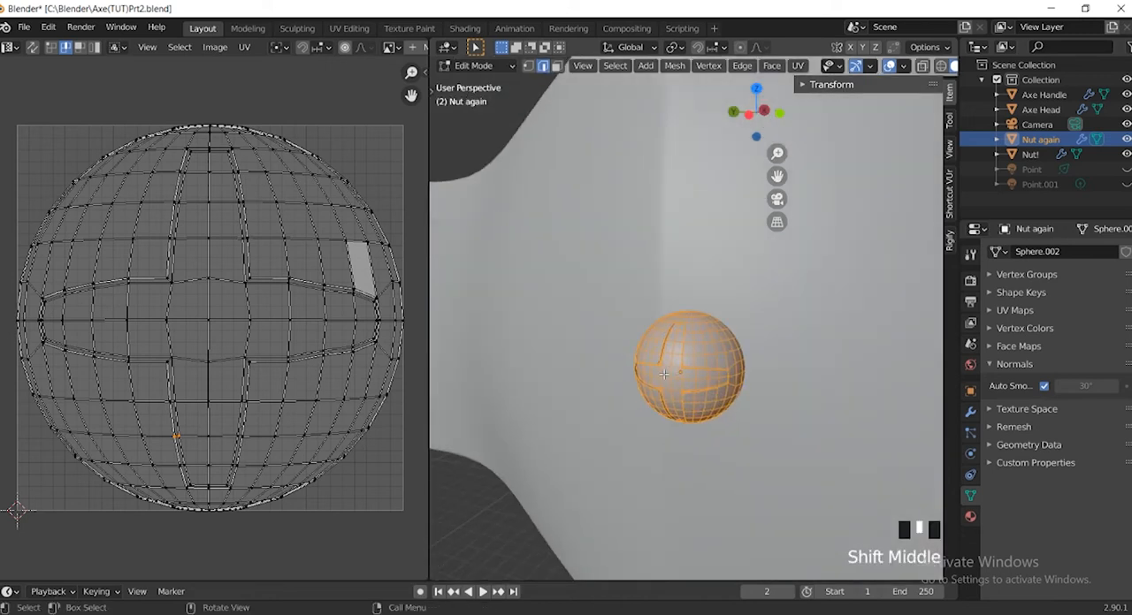
key(u)
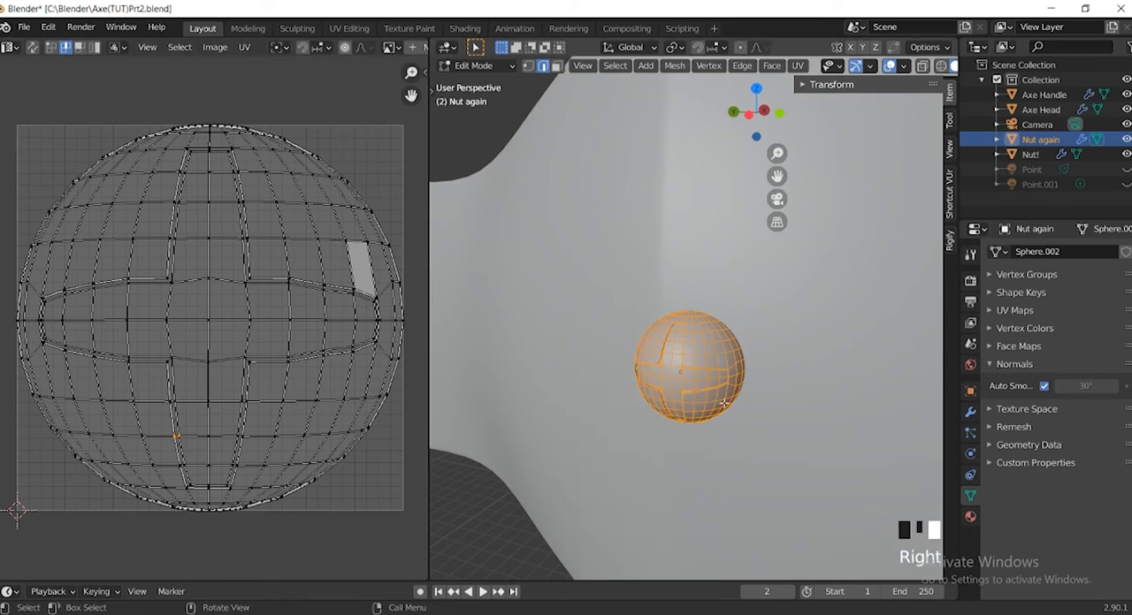
key(u)
click(718, 527)
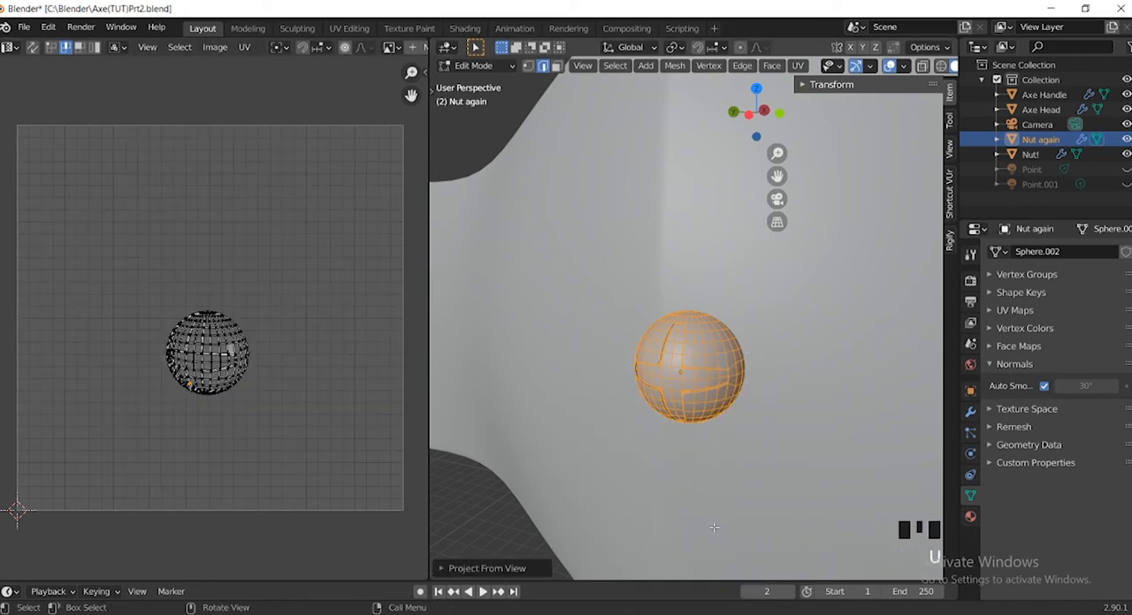
View the nut's cross-shaped slot head-on and remap its UVs with Project from View (Bounds)
scroll(691, 405, up, 2)
scroll(691, 404, down, 3)
middle_drag(697, 407, 701, 375)
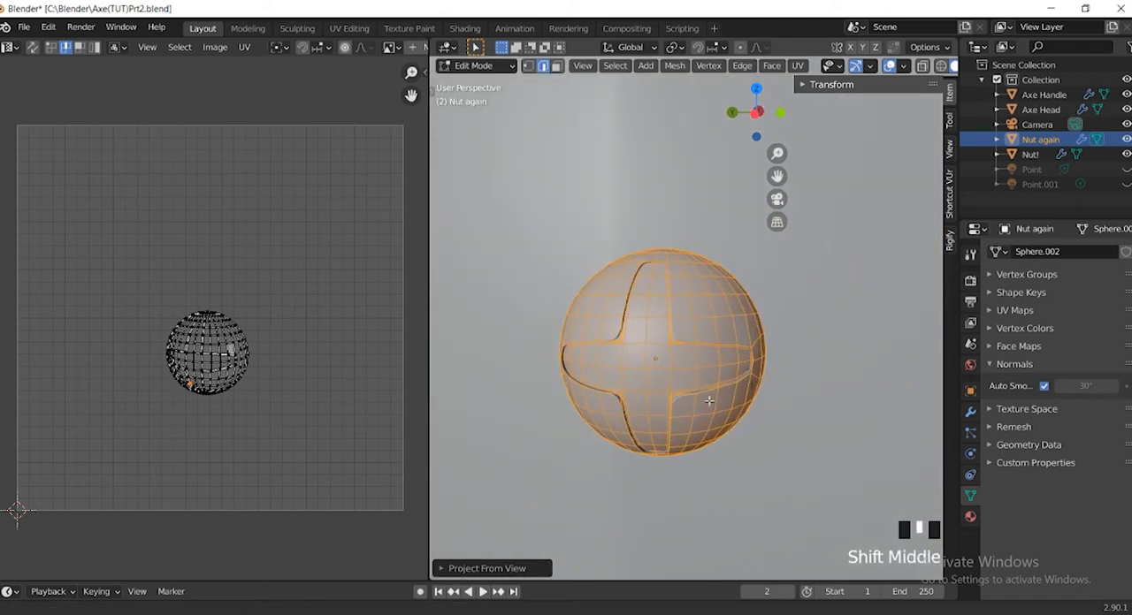
key(u)
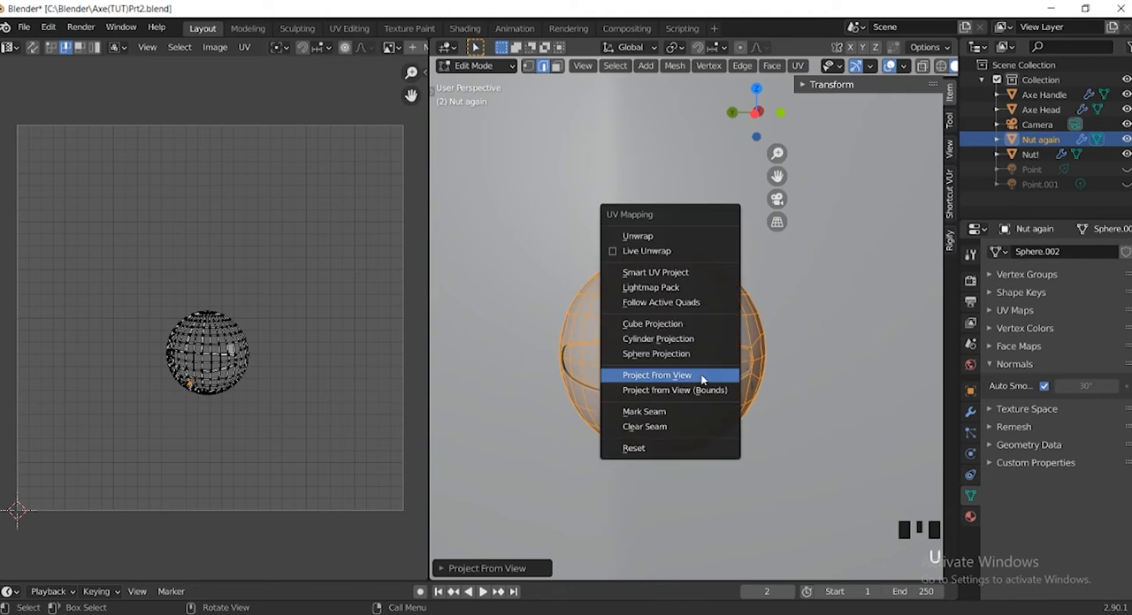
click(692, 391)
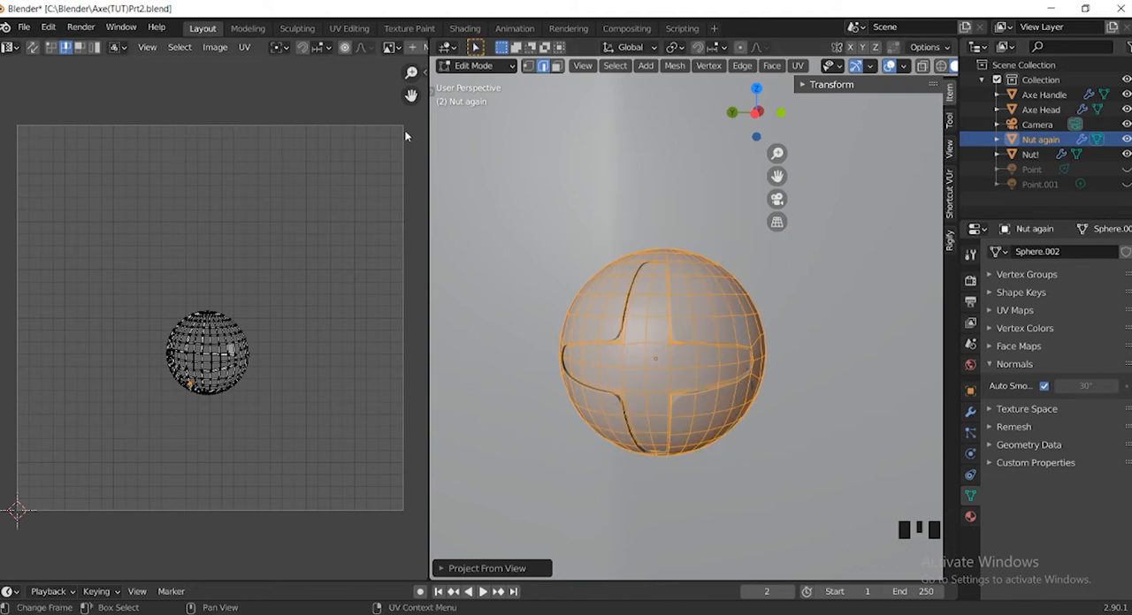
key(u)
click(678, 331)
key(u)
click(683, 348)
middle_drag(684, 349, 758, 334)
key(u)
click(758, 334)
key(u)
click(757, 332)
Return to Object Mode and select the nut on the opposite side of the axe head, facing its slot
middle_drag(757, 332, 711, 310)
scroll(712, 310, up, 2)
click(682, 314)
key(Tab)
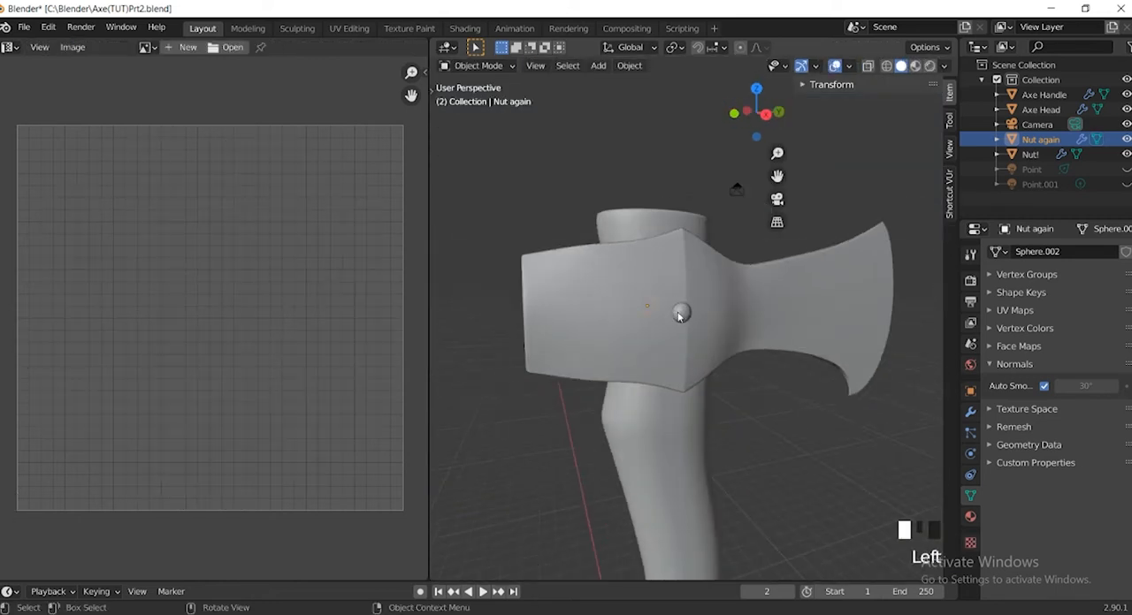
click(681, 314)
key(KP_Decimal)
middle_drag(811, 302, 763, 305)
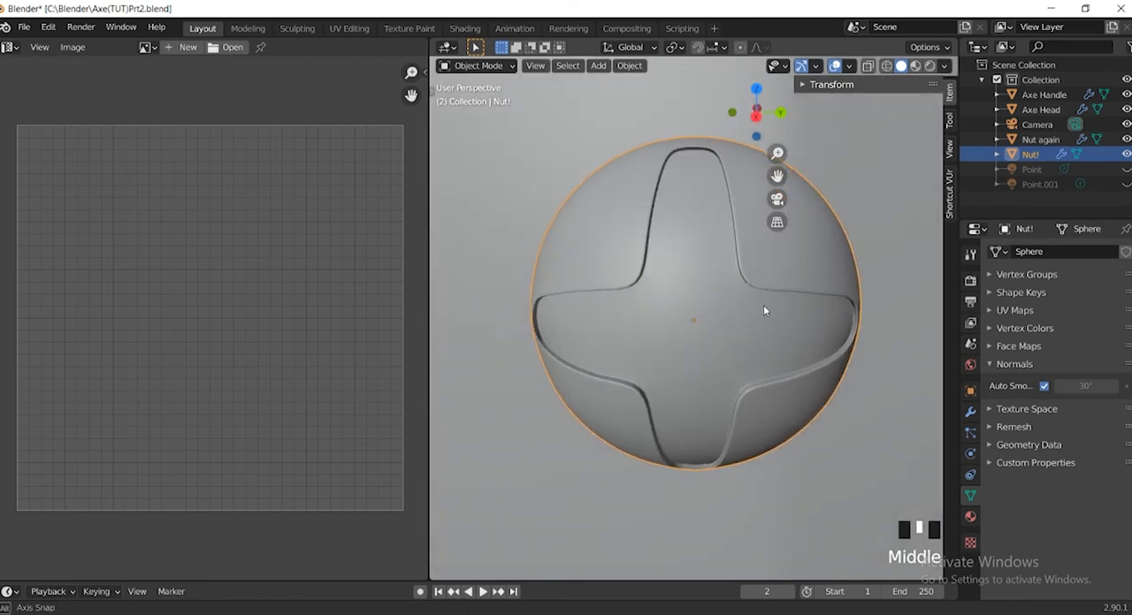
Select the second nut's entire mesh in Edit Mode and map its UVs with Project from View (Bounds)
key(Tab)
key(a)
key(u)
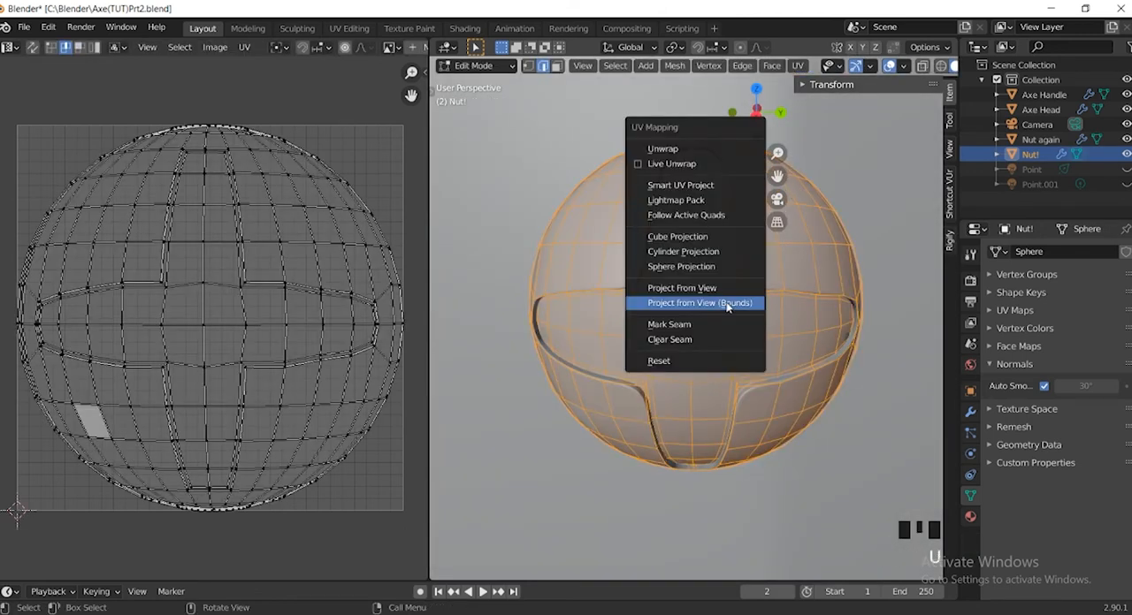
click(727, 306)
scroll(726, 304, down, 10)
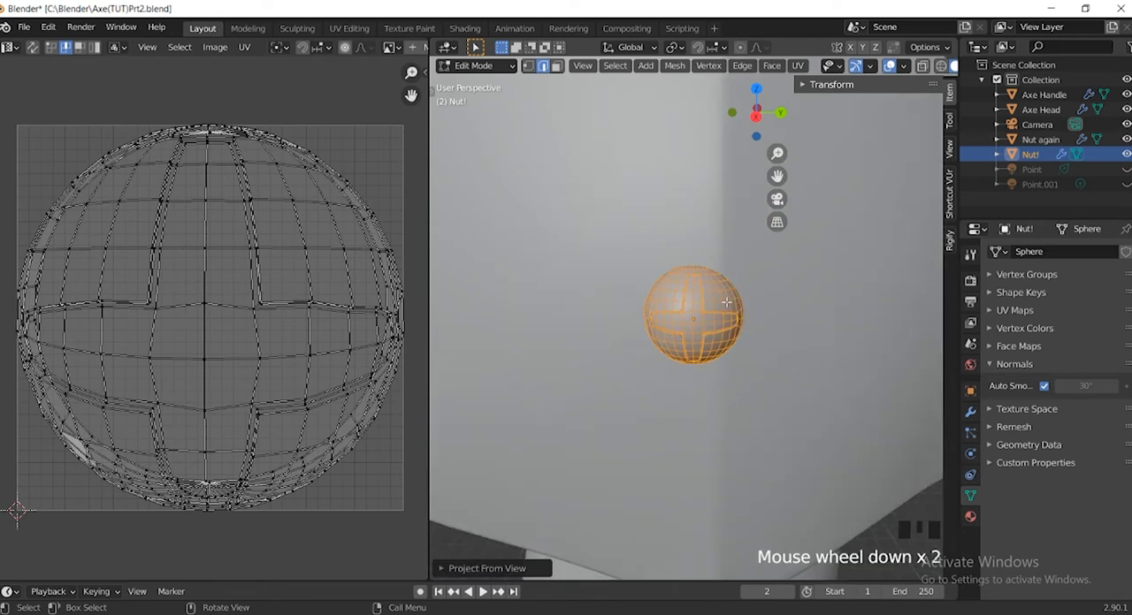
scroll(725, 302, up, 3)
middle_drag(814, 352, 790, 358)
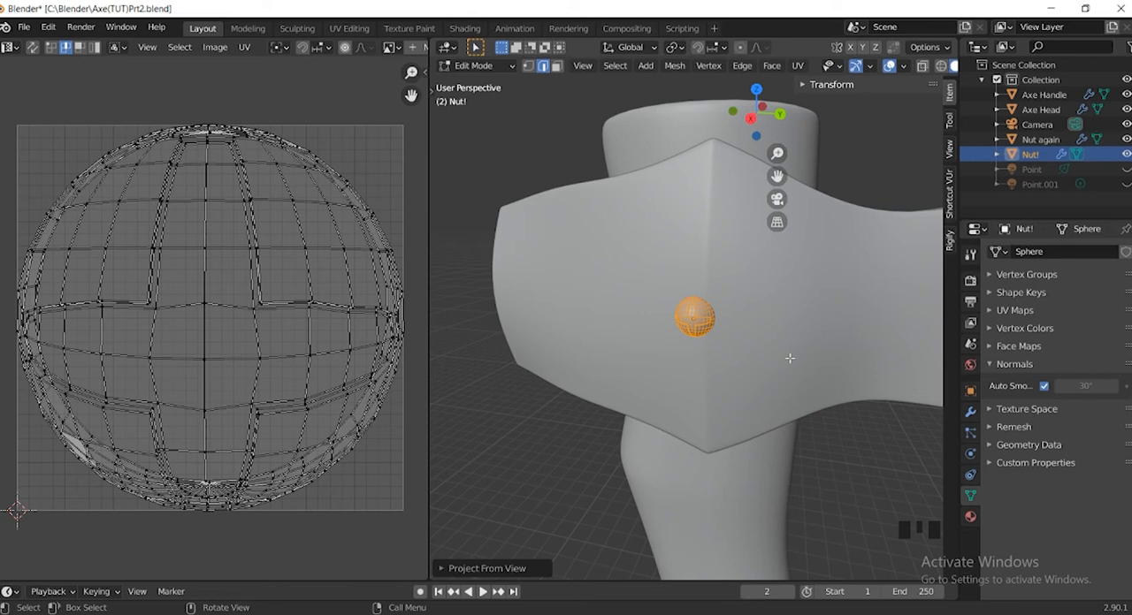
Switch the UV Editor area to the Shader Editor and frame the nut's material nodes
click(10, 47)
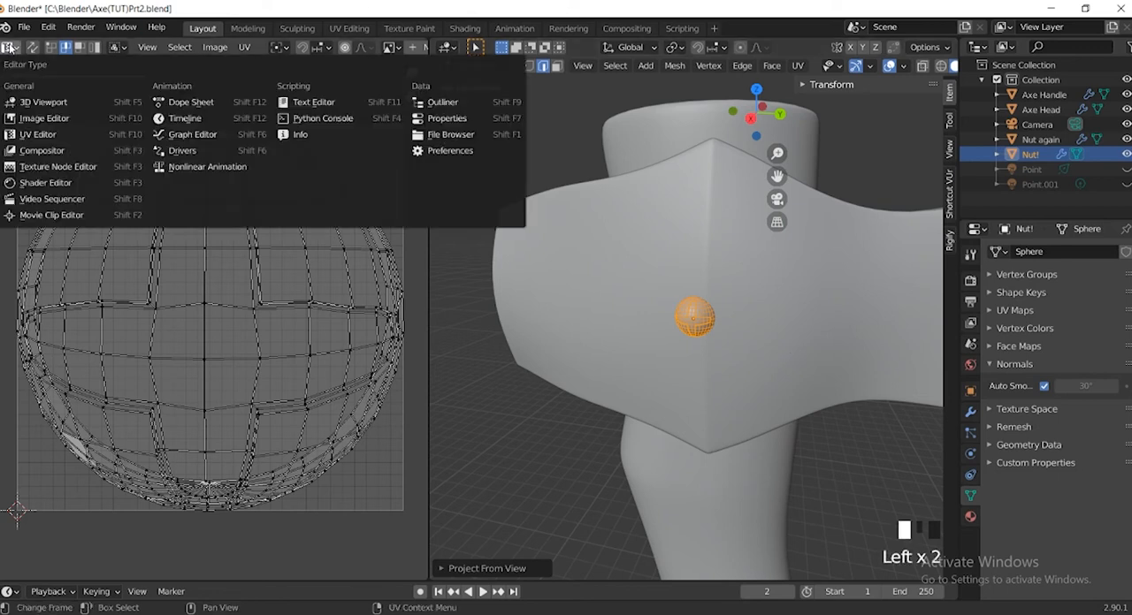
click(33, 183)
scroll(126, 337, up, 1)
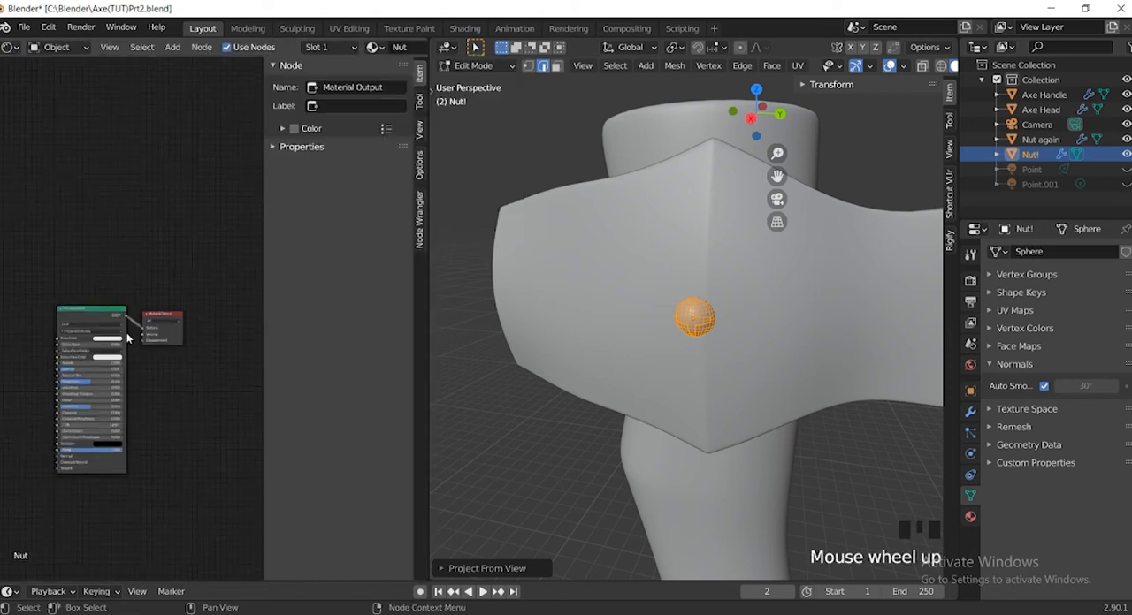
scroll(127, 337, up, 7)
shift+middle_drag(133, 327, 195, 212)
scroll(217, 212, down, 4)
scroll(173, 232, down, 3)
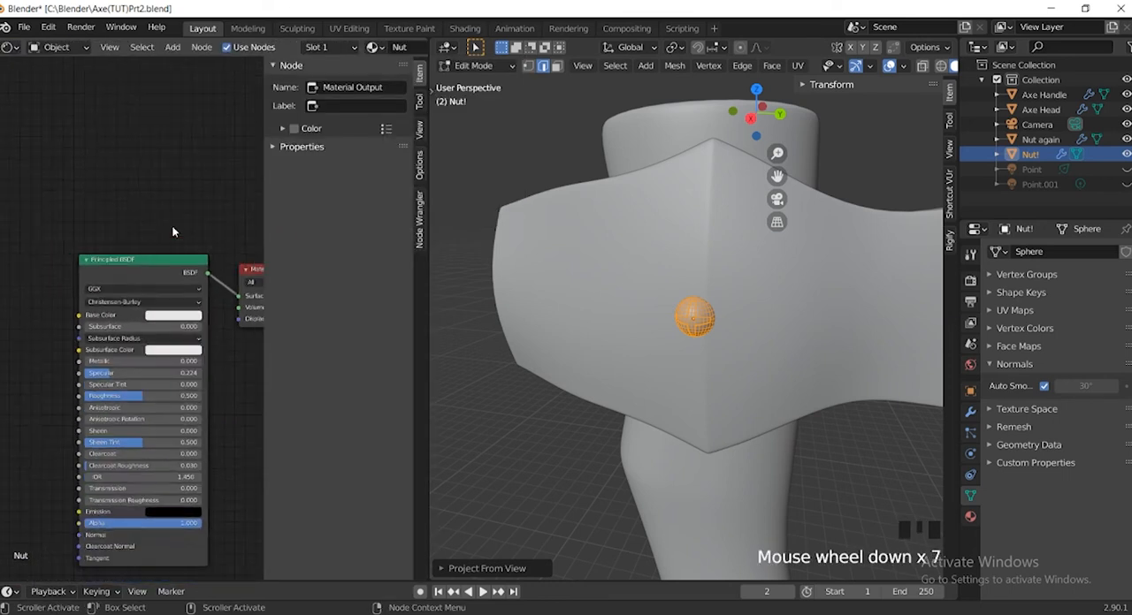
shift+middle_drag(115, 205, 87, 160)
scroll(159, 292, down, 3)
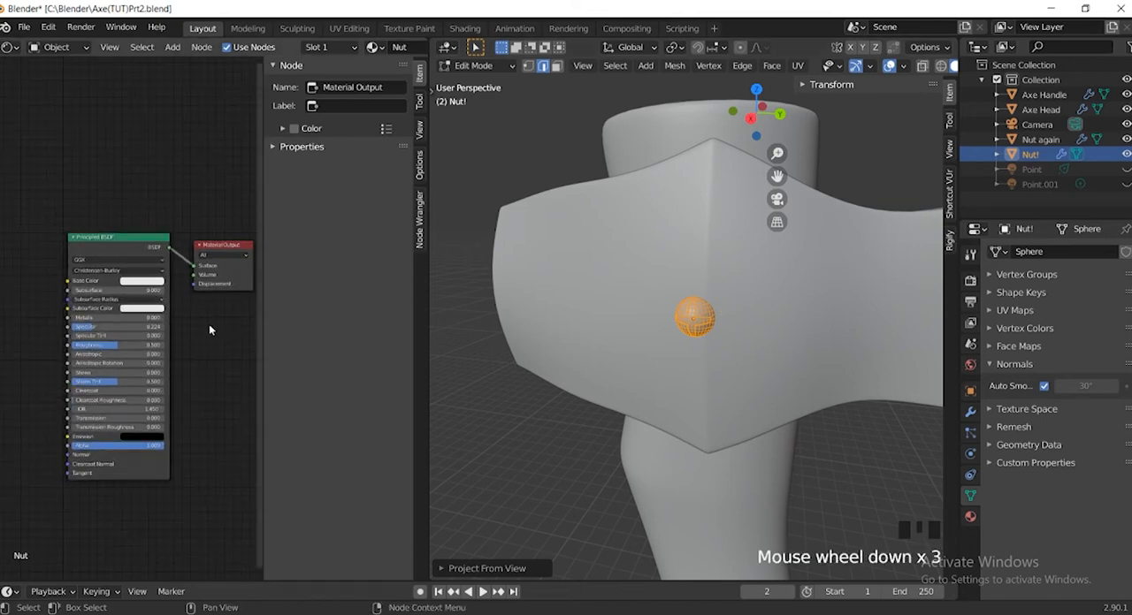
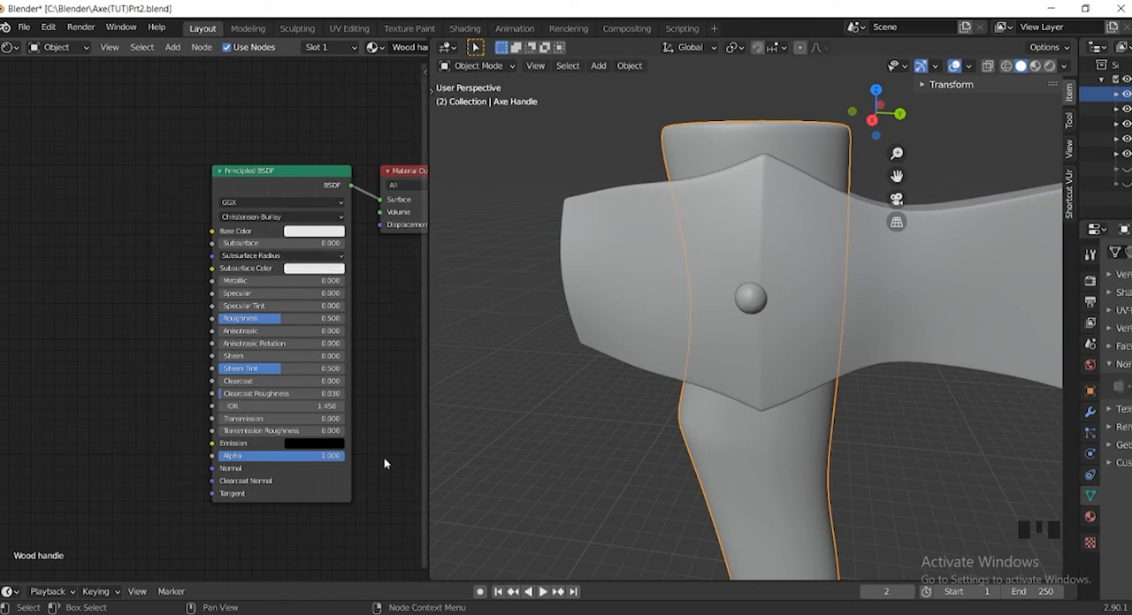
mouse_move(416, 614)
click(414, 569)
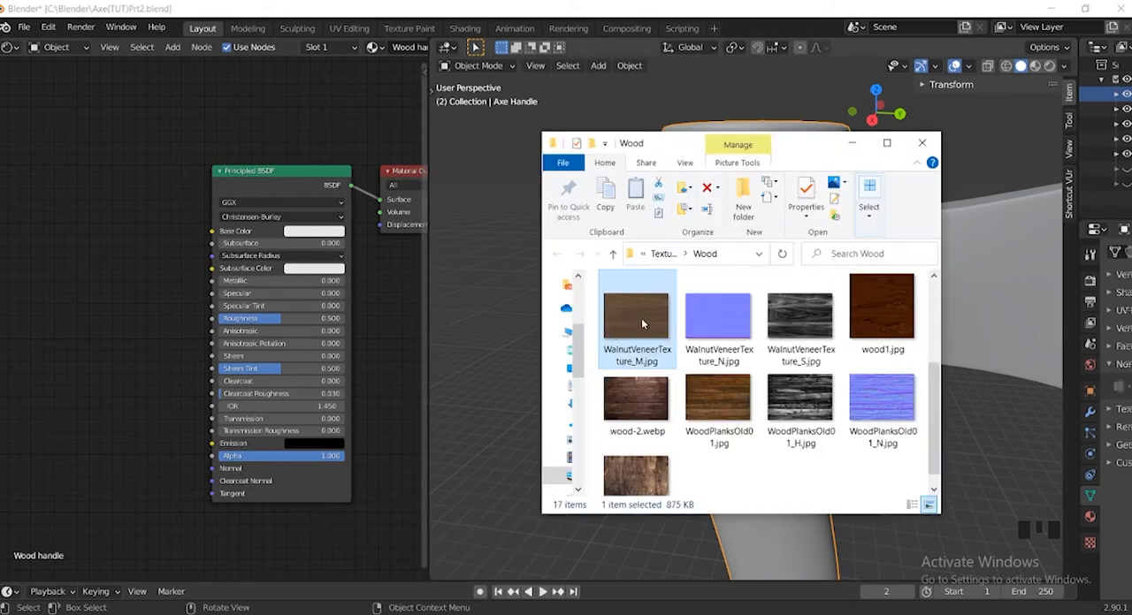
drag(641, 323, 86, 182)
click(85, 181)
key(Delete)
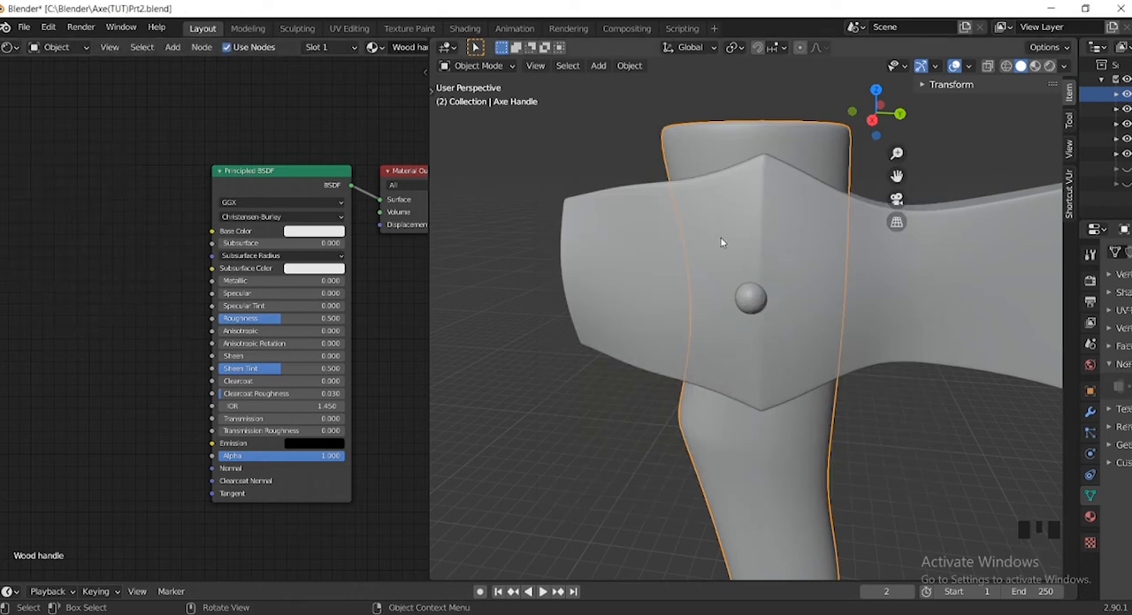
Add an Image Texture node beside the Principled BSDF in the Wood handle material
click(74, 260)
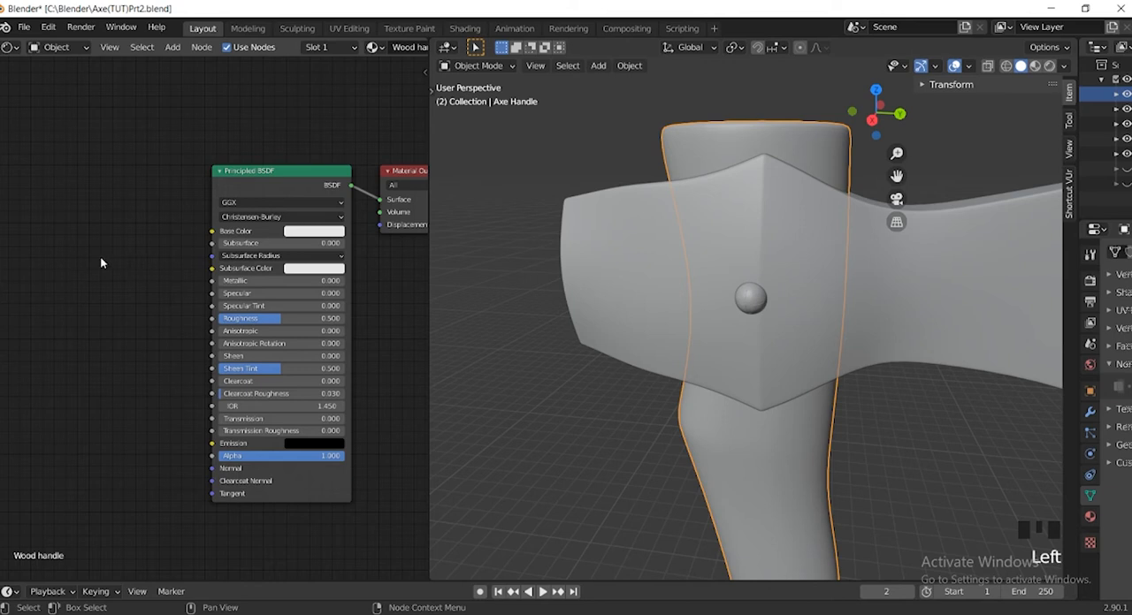
key(shift+a)
mouse_move(97, 261)
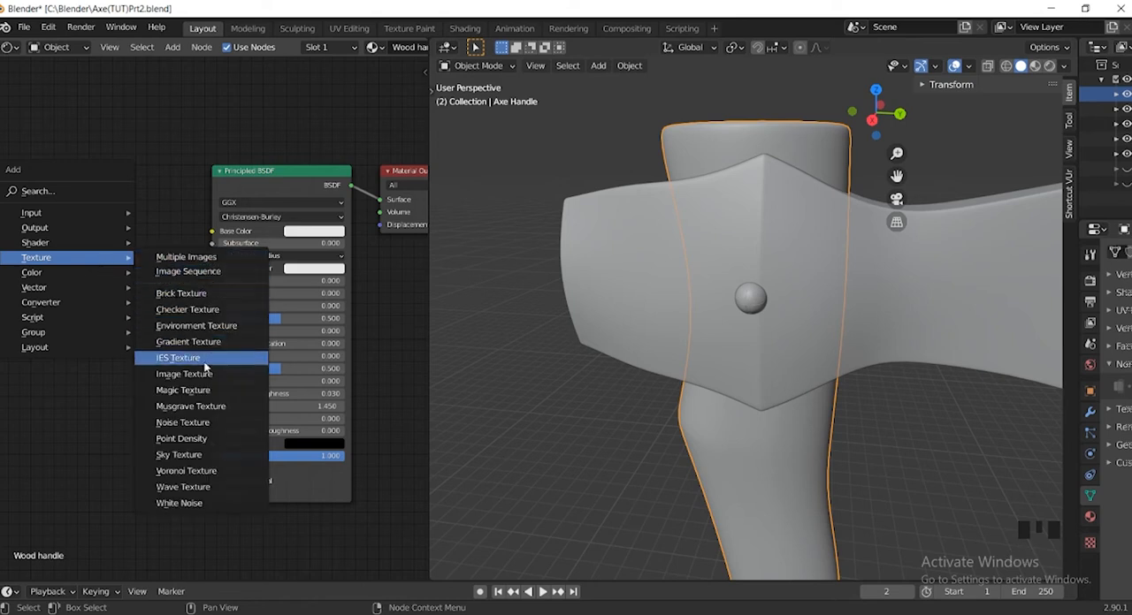
click(184, 374)
click(146, 253)
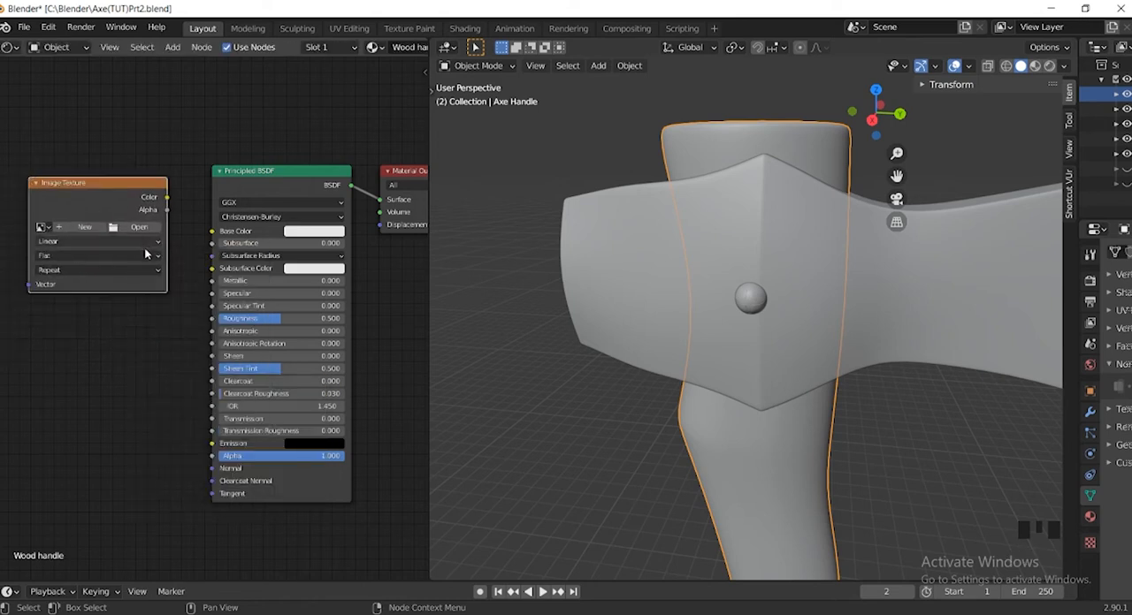
Load the WalnutVeneerTexture_M image into the Image Texture node and connect its Color output to Base Color
click(138, 228)
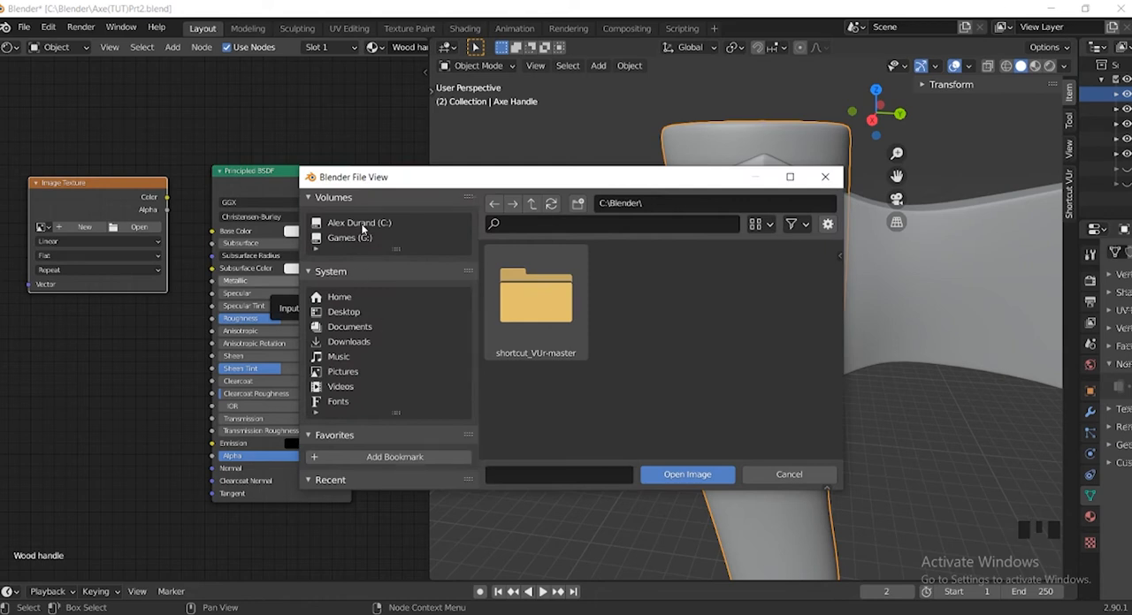
scroll(579, 364, down, 2)
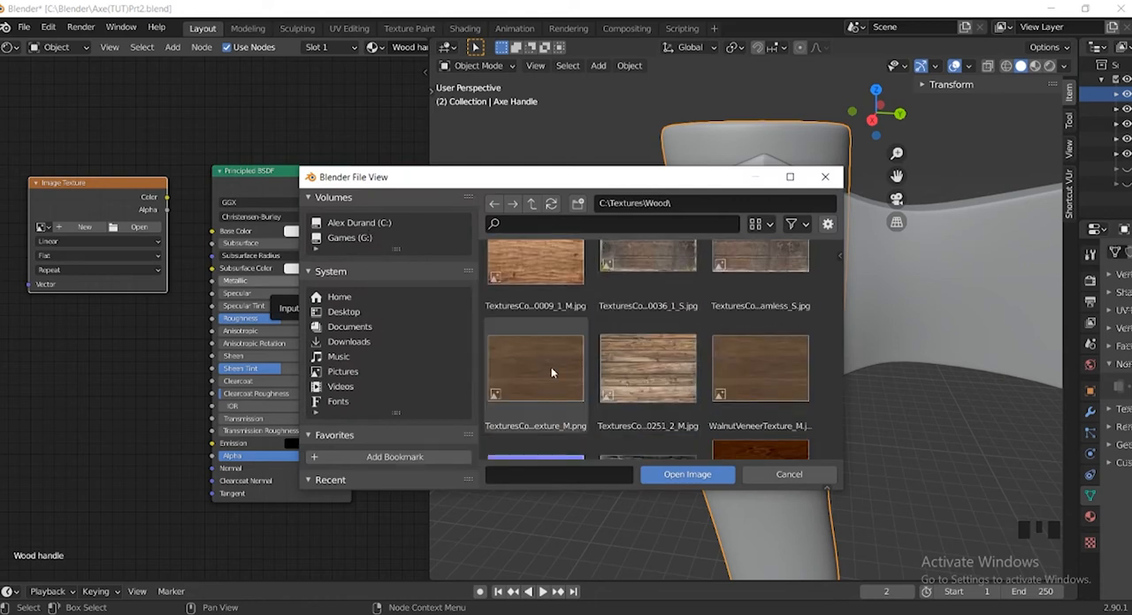
click(551, 372)
click(686, 474)
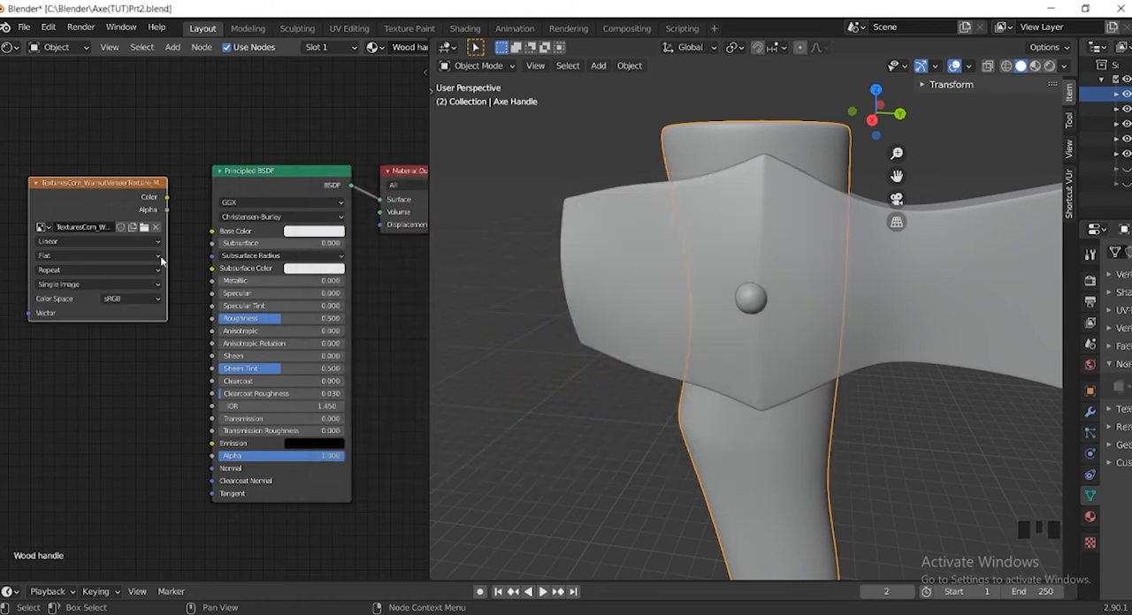
drag(80, 182, 71, 155)
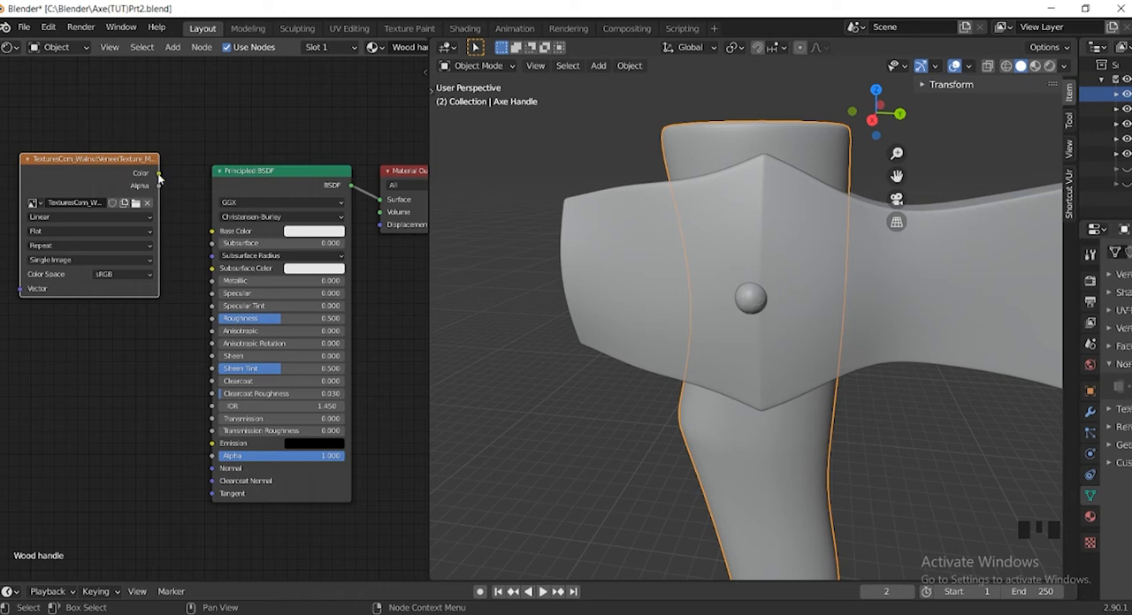
drag(158, 175, 211, 228)
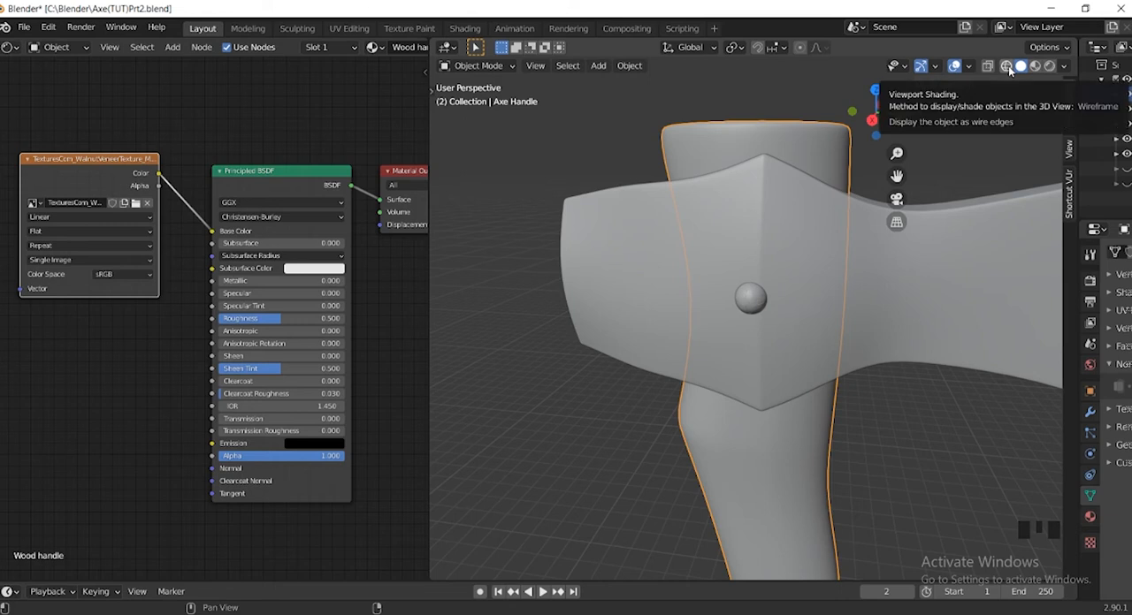
Compare the axe in Wireframe, Material Preview and Solid viewport shading
click(1007, 65)
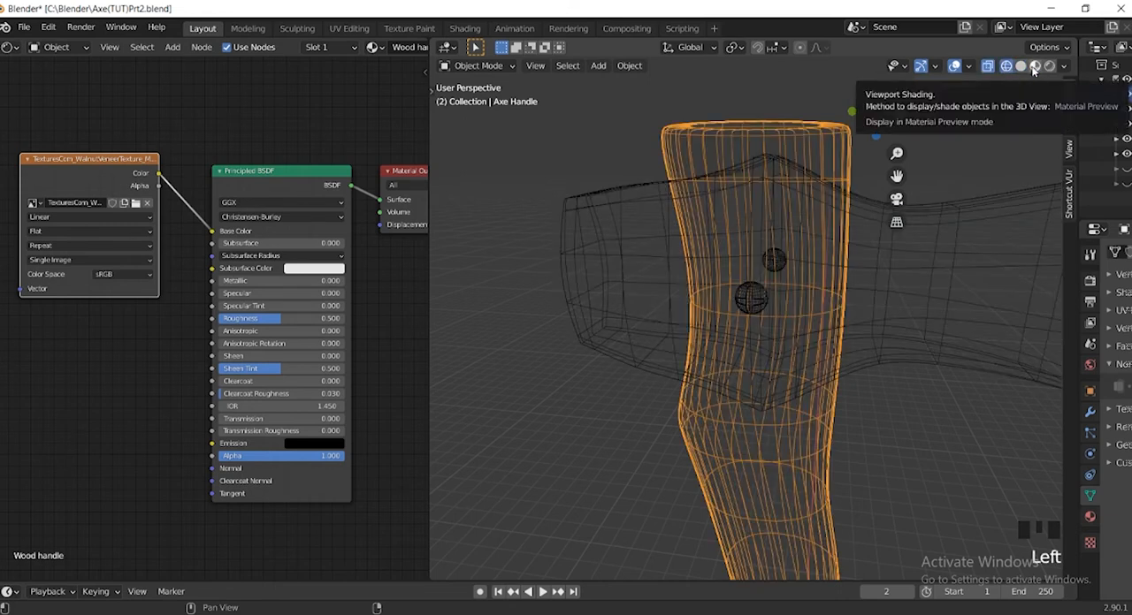
click(1035, 67)
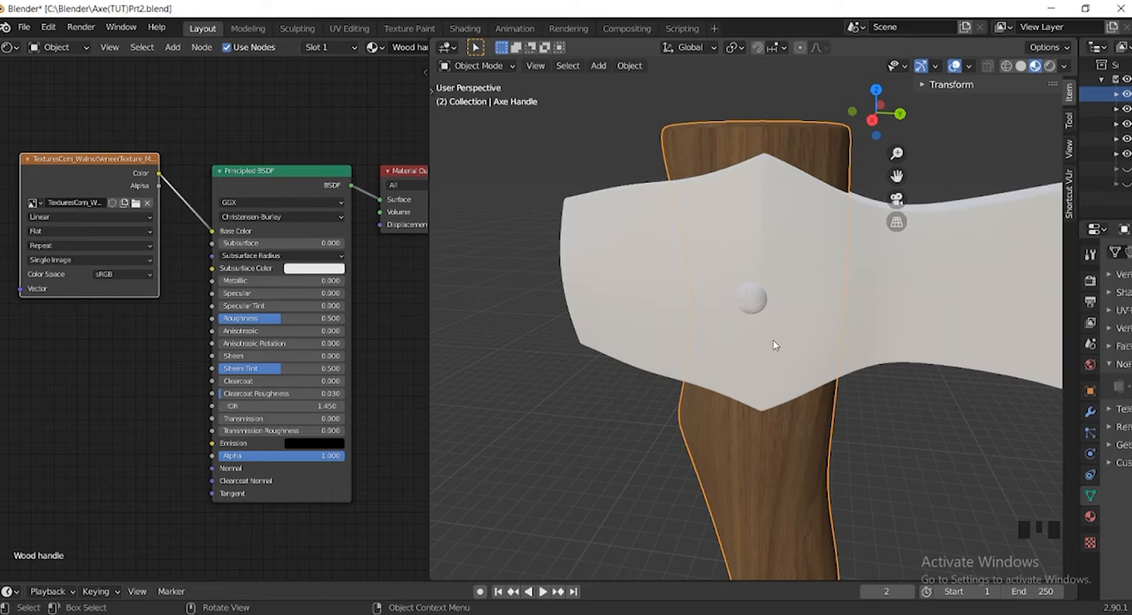
key(z)
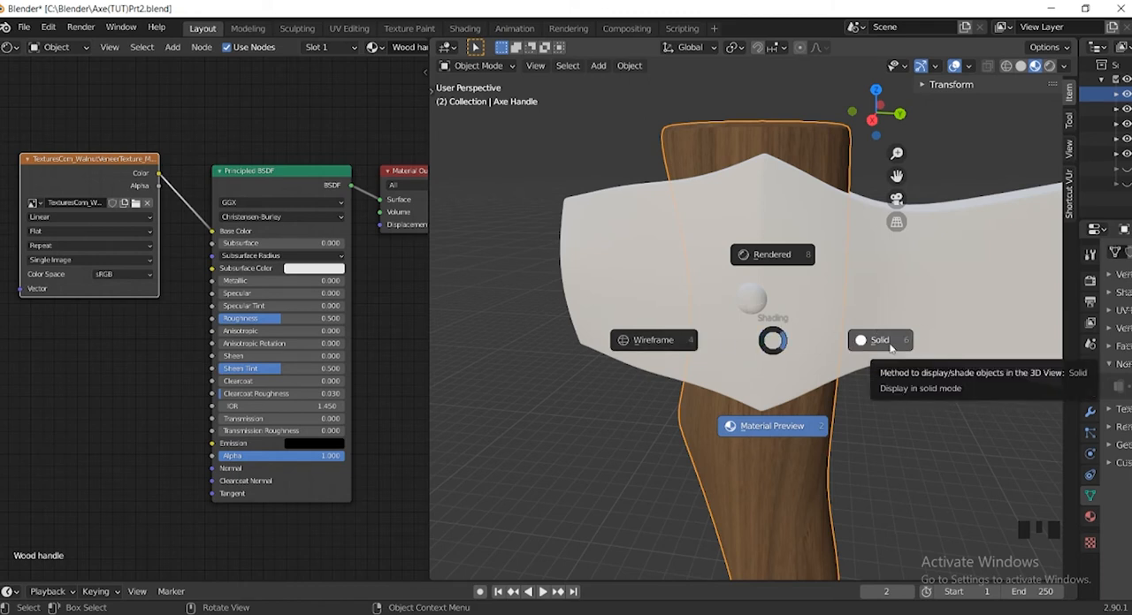
key(6)
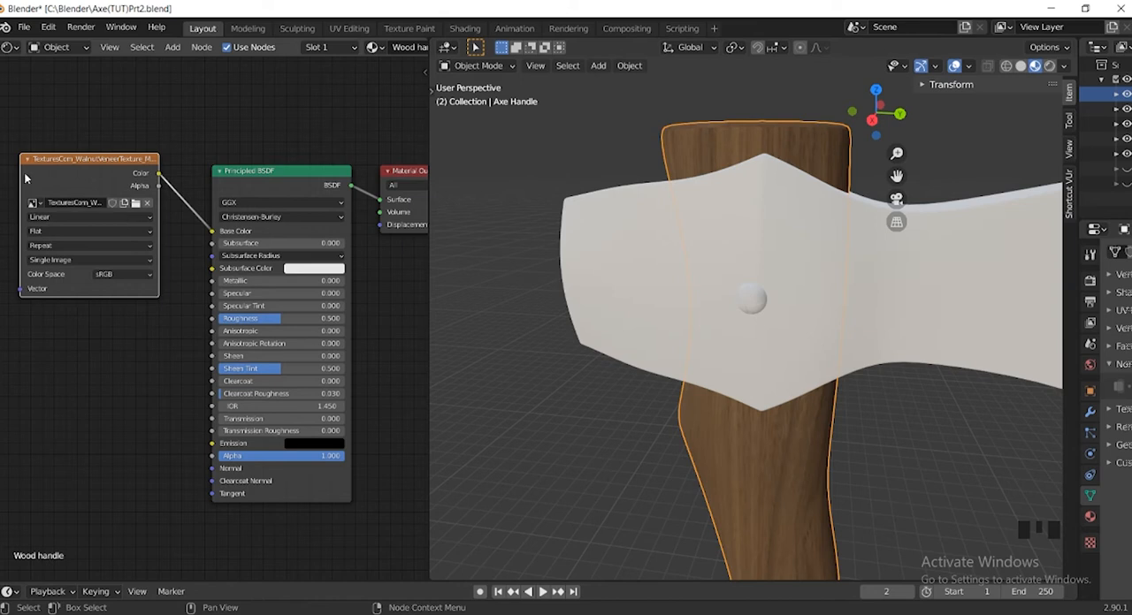
Collapse the color texture node and add WalnutVeneerTexture_N.jpg and WalnutVeneerTexture_S.jpg from the Wood folder as texture nodes
click(28, 159)
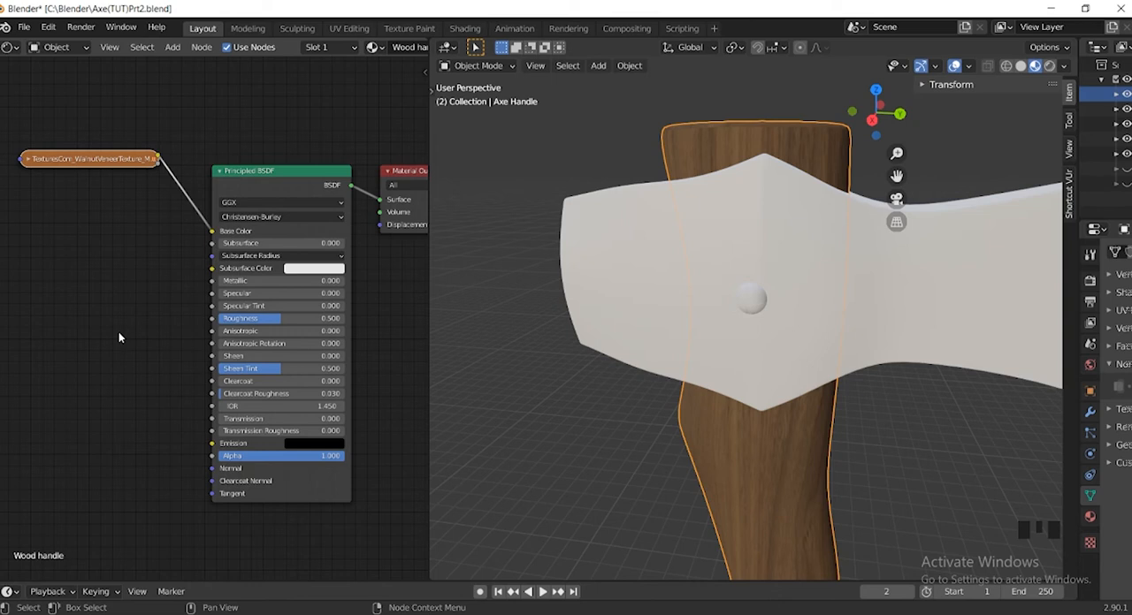
click(417, 614)
click(430, 579)
drag(721, 317, 100, 348)
click(800, 315)
drag(559, 340, 88, 248)
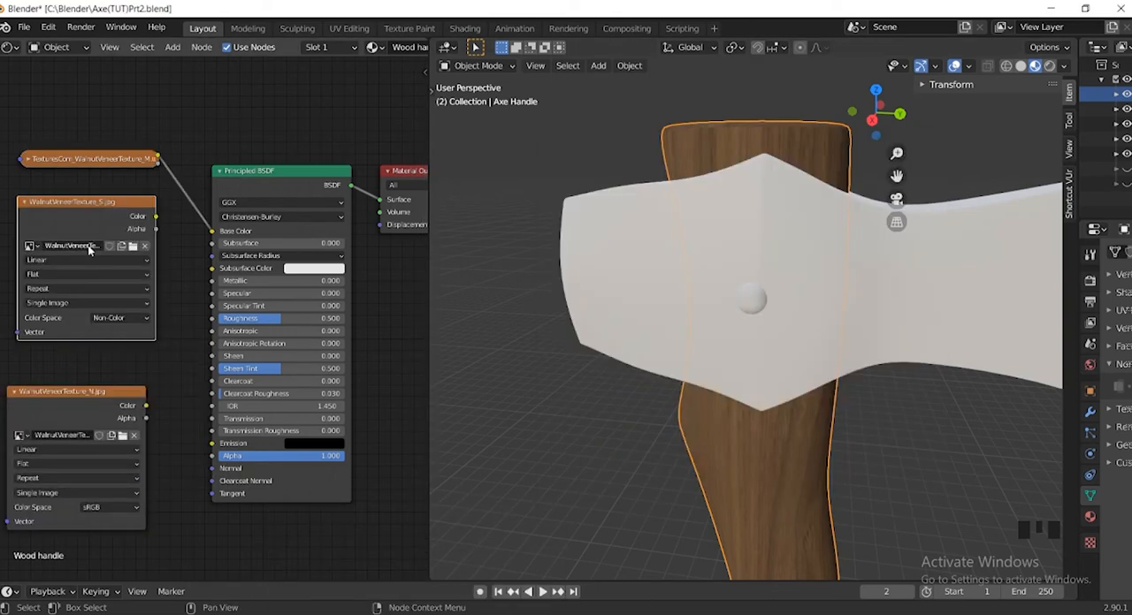
Set the WalnutVeneerTexture_S.jpg node's color space to Non-Color and connect its Color output to Specular
click(98, 224)
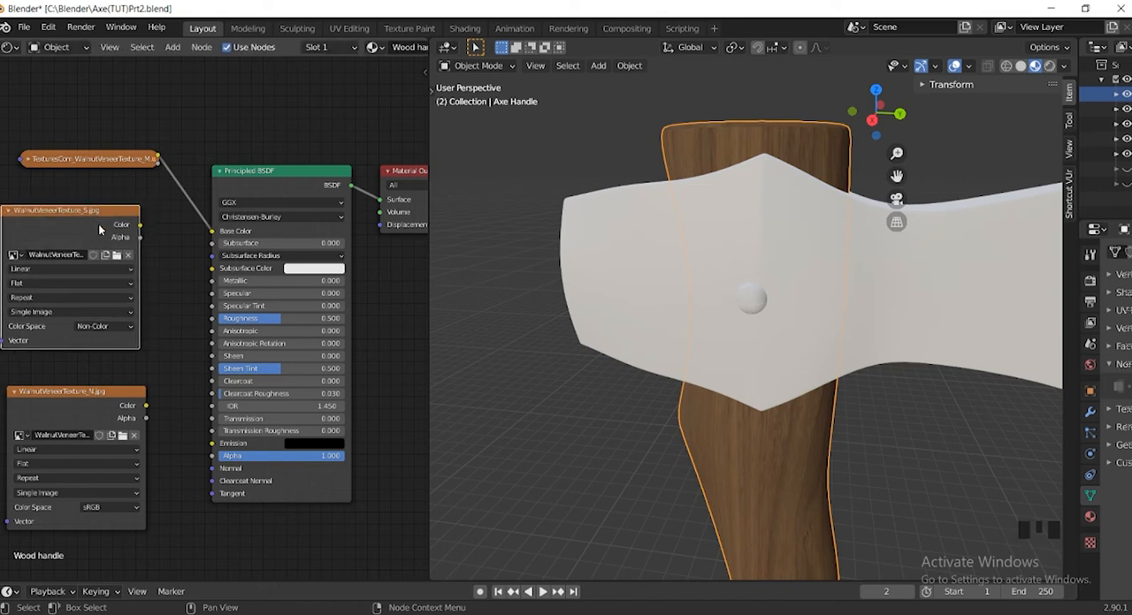
click(119, 327)
click(87, 321)
click(98, 327)
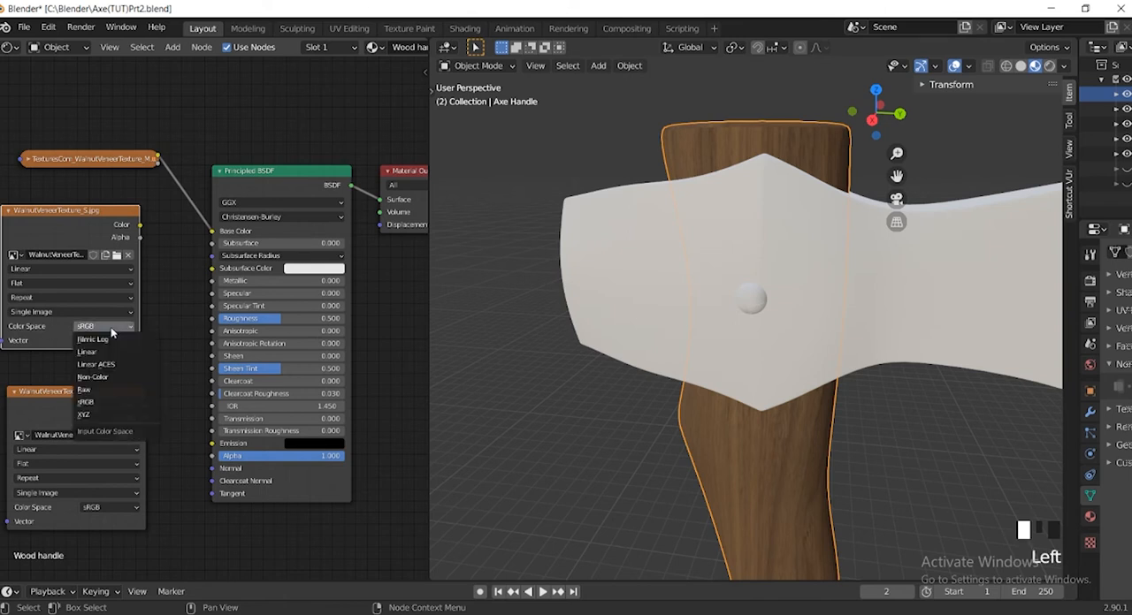
click(101, 379)
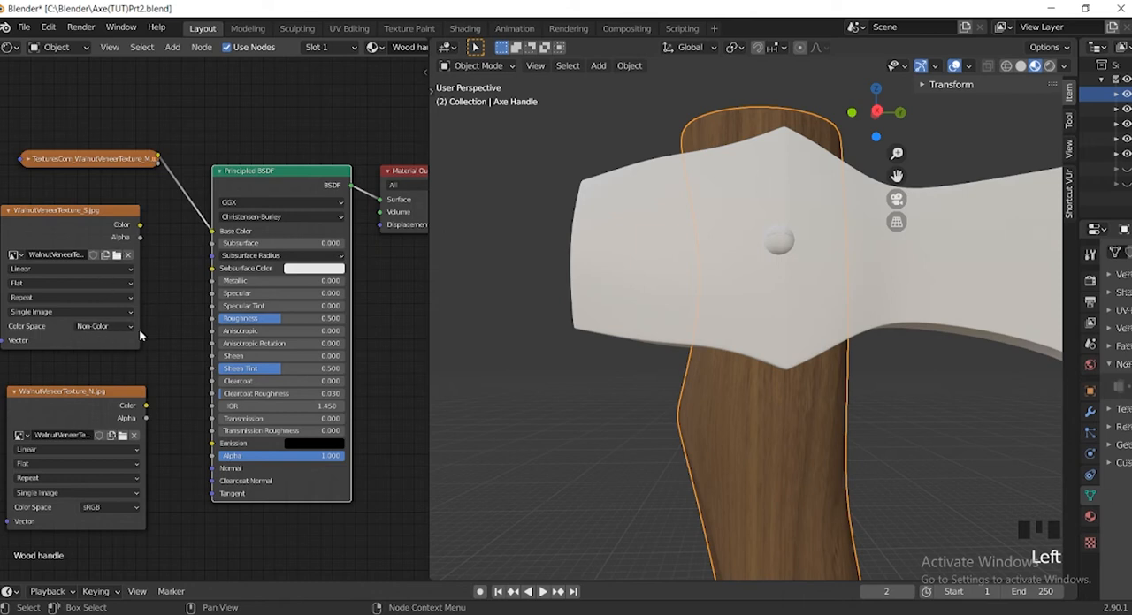
drag(141, 229, 212, 299)
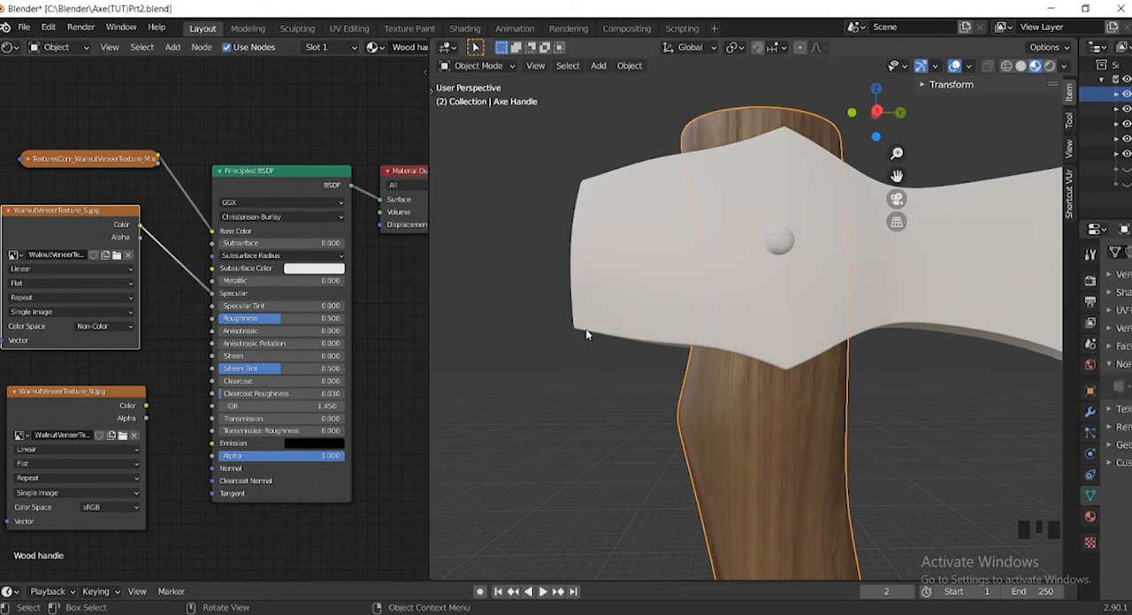
Examine the wood texture and its specular reflections along the axe handle from several angles
scroll(624, 354, down, 2)
middle_drag(624, 354, 701, 397)
scroll(771, 431, down, 2)
scroll(771, 432, down, 3)
shift+middle_drag(773, 437, 730, 285)
scroll(666, 408, up, 2)
shift+middle_drag(666, 408, 548, 340)
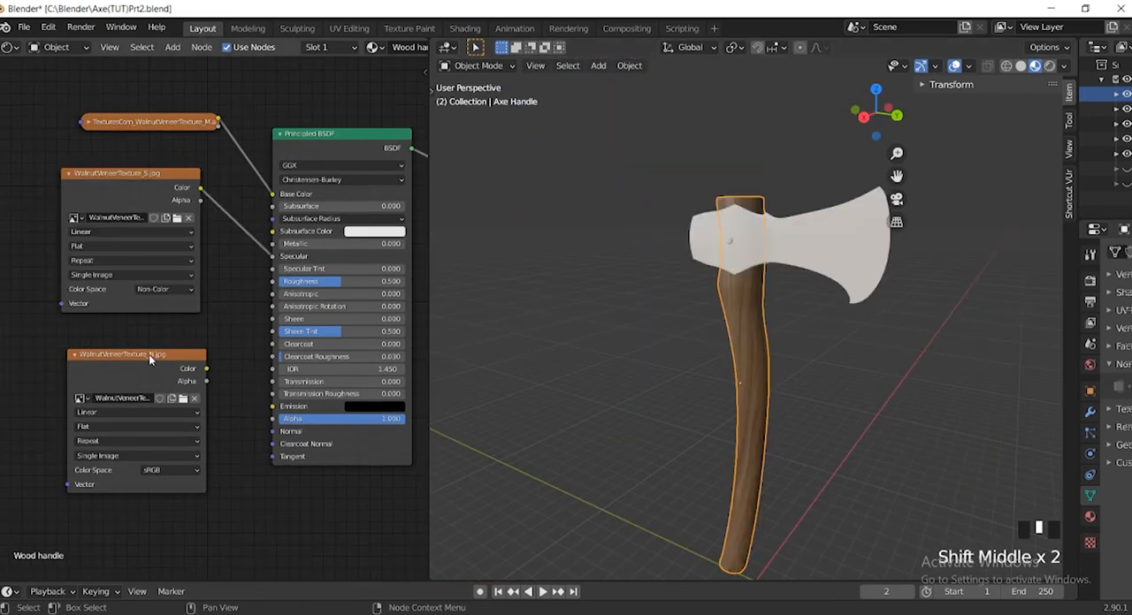
Set the WalnutVeneerTexture_N.jpg node's color space to Non-Color and move it away from the shader to make room
drag(149, 355, 107, 336)
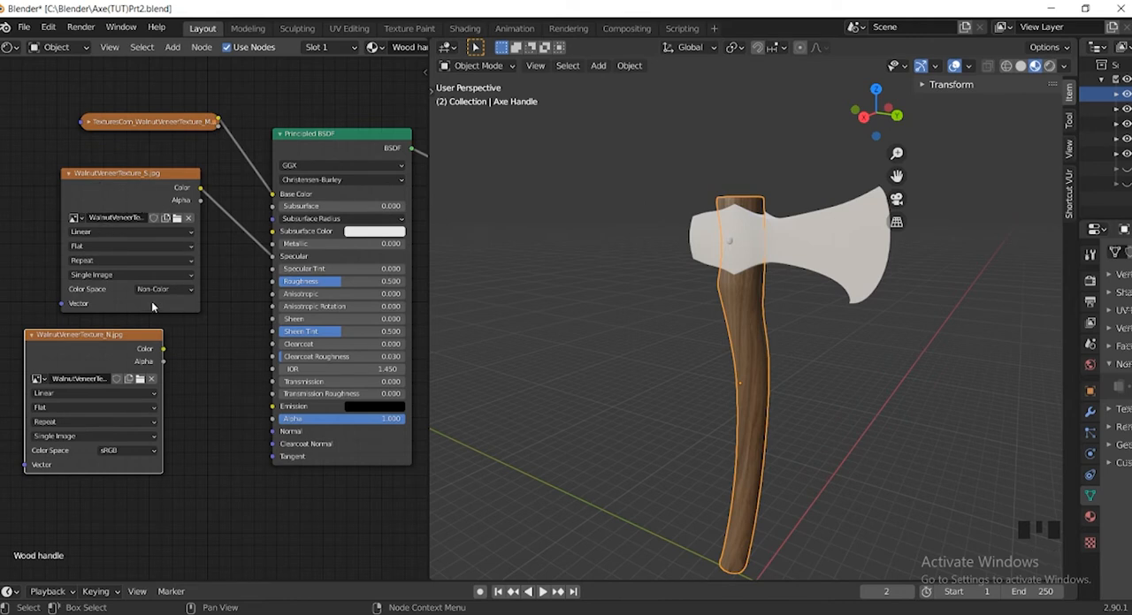
click(105, 451)
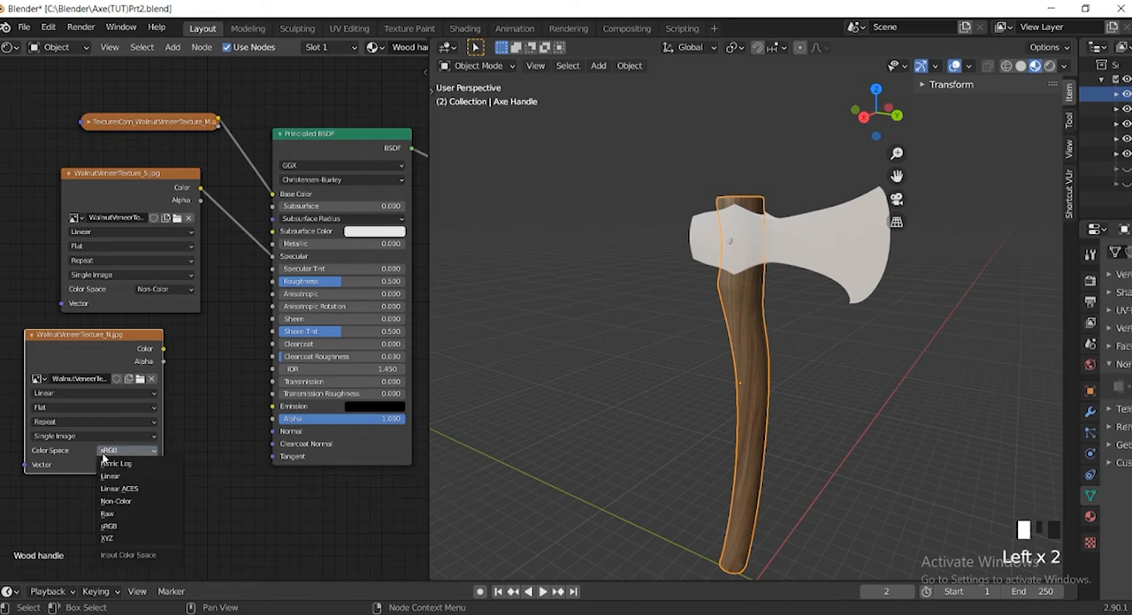
click(122, 501)
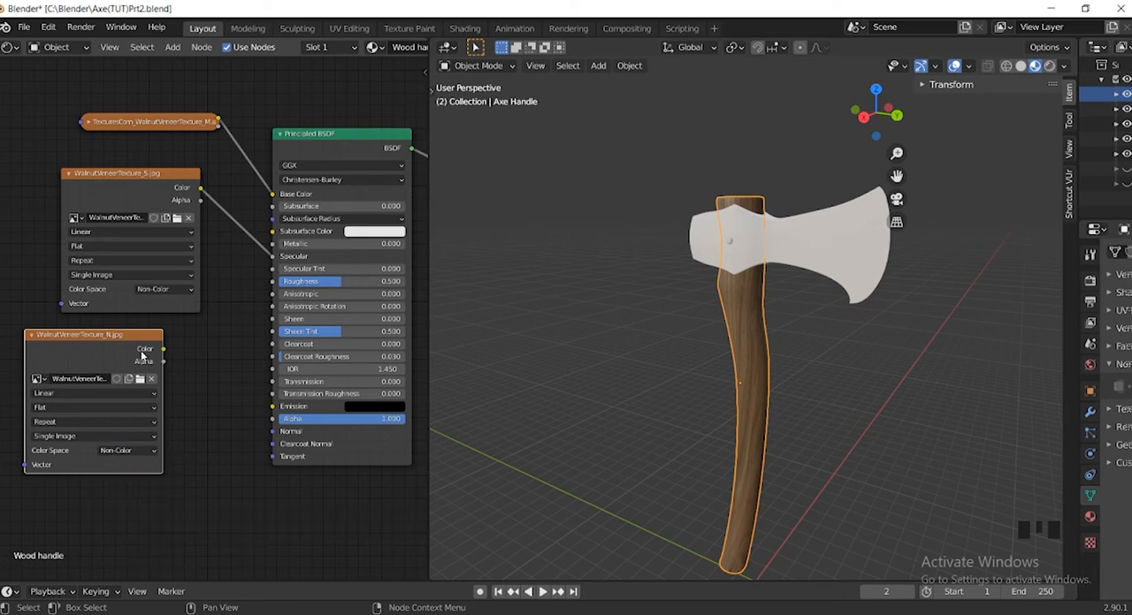
drag(112, 339, 62, 351)
scroll(168, 373, down, 1)
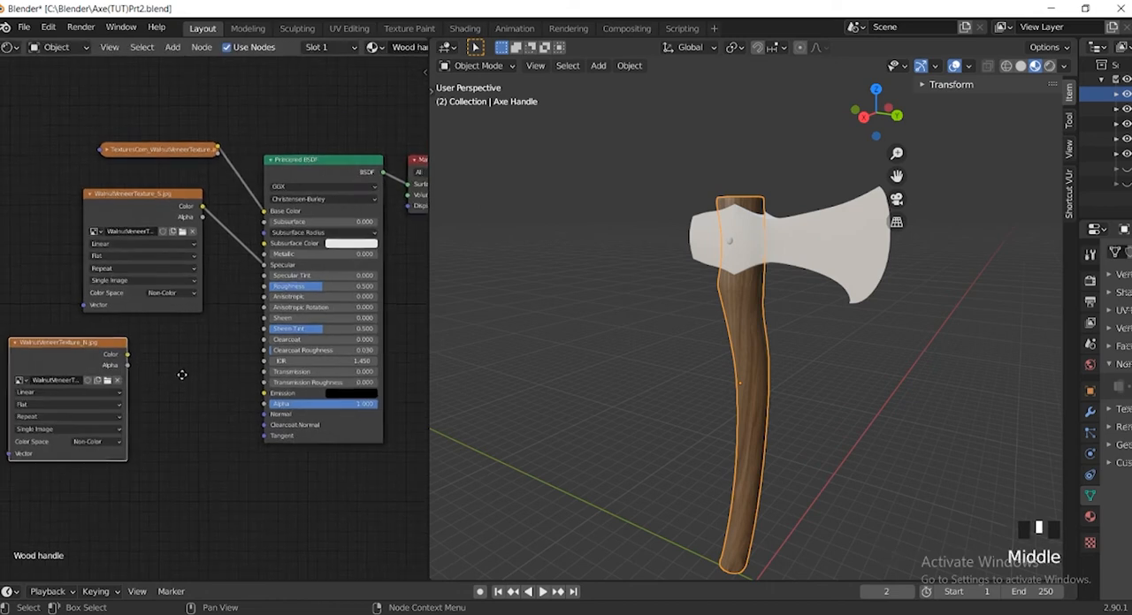
middle_drag(182, 373, 202, 373)
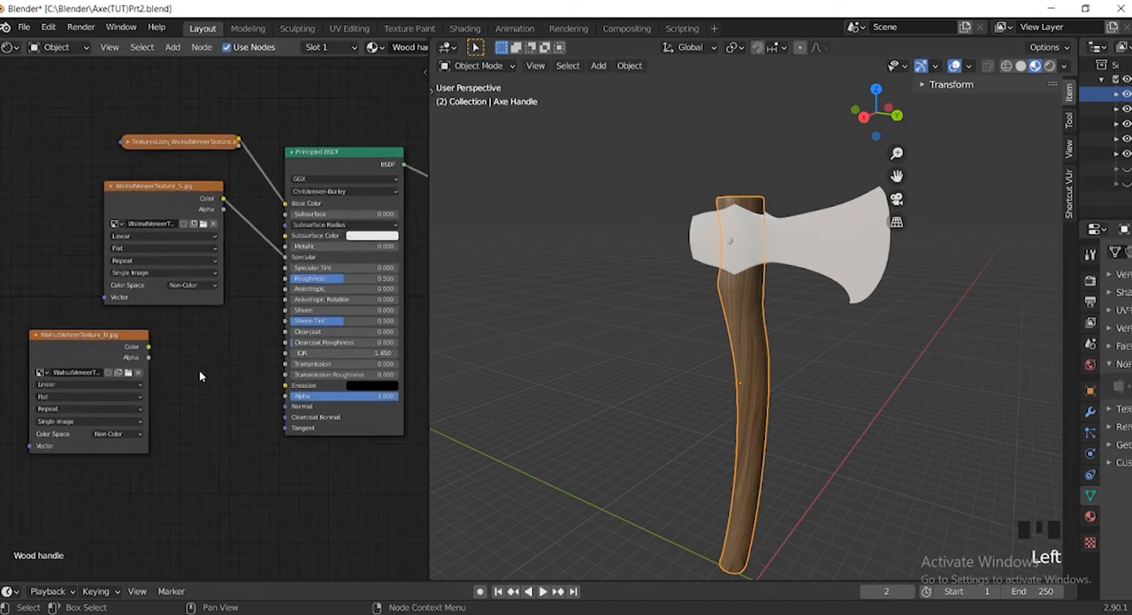
Add a Normal Map node between the WalnutVeneerTexture_N.jpg node and the Principled BSDF
key(shift+a)
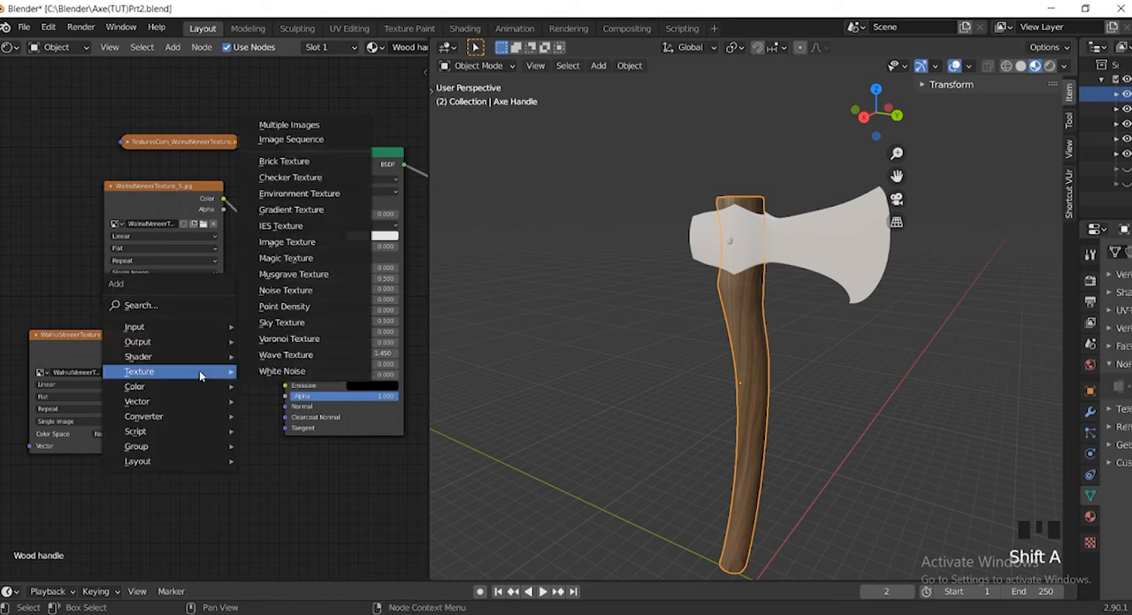
mouse_move(189, 414)
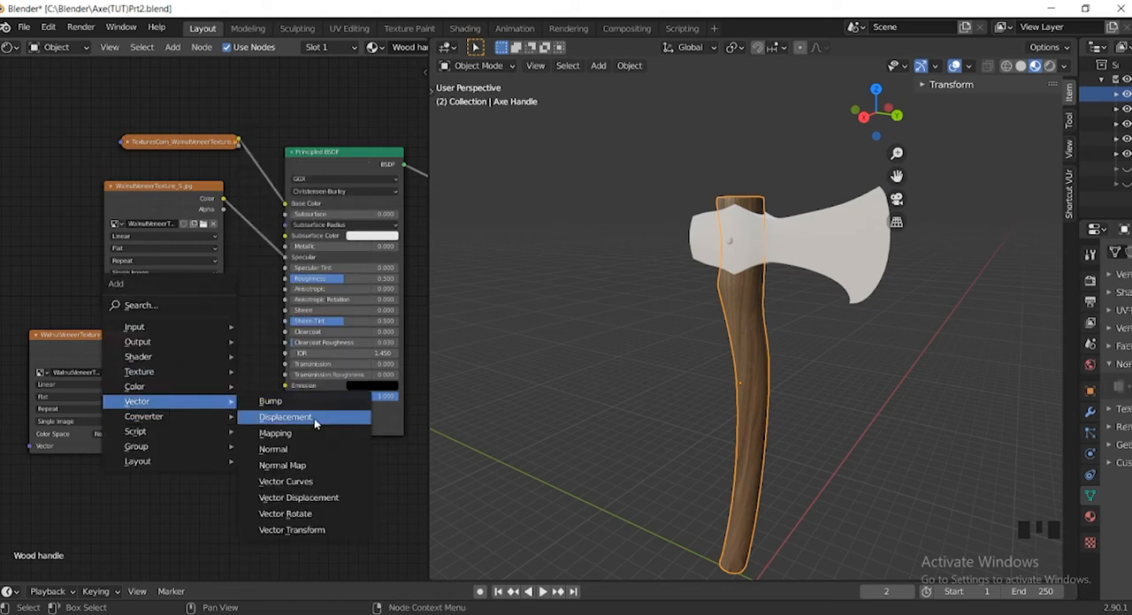
click(292, 481)
click(168, 326)
scroll(161, 385, up, 5)
shift+middle_drag(161, 385, 188, 281)
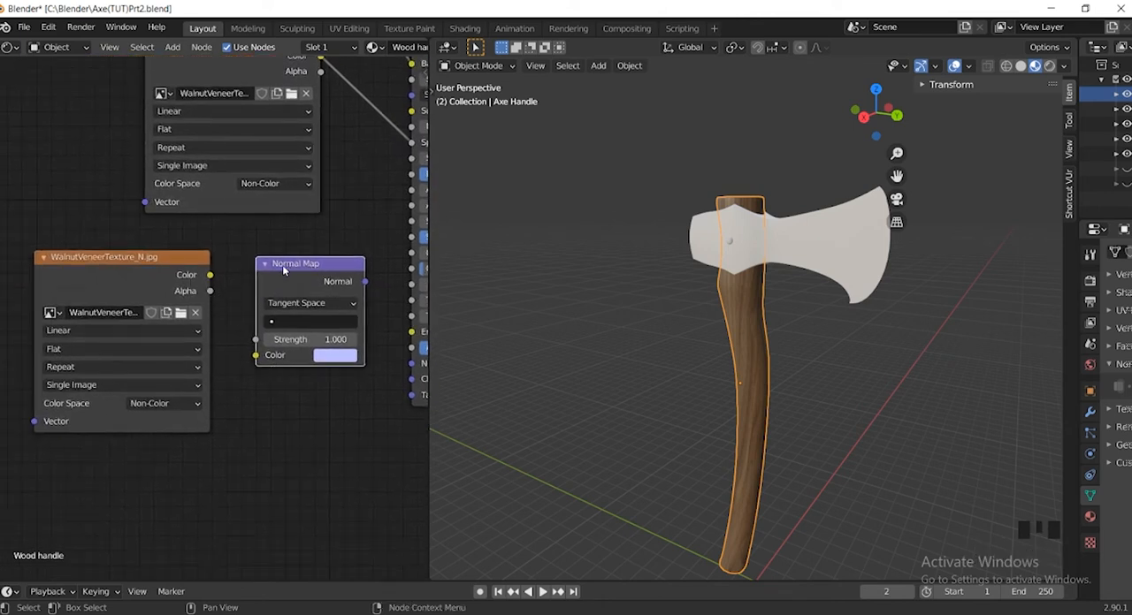
Connect the normal texture's Color to the Normal Map node and its Normal output to the Principled BSDF's Normal input
drag(210, 275, 255, 355)
shift+middle_drag(366, 290, 267, 309)
drag(267, 301, 313, 385)
Inspect the handle's wood grain up close and set the Normal Map strength to 2
scroll(717, 262, up, 6)
middle_drag(717, 263, 715, 457)
scroll(691, 366, up, 3)
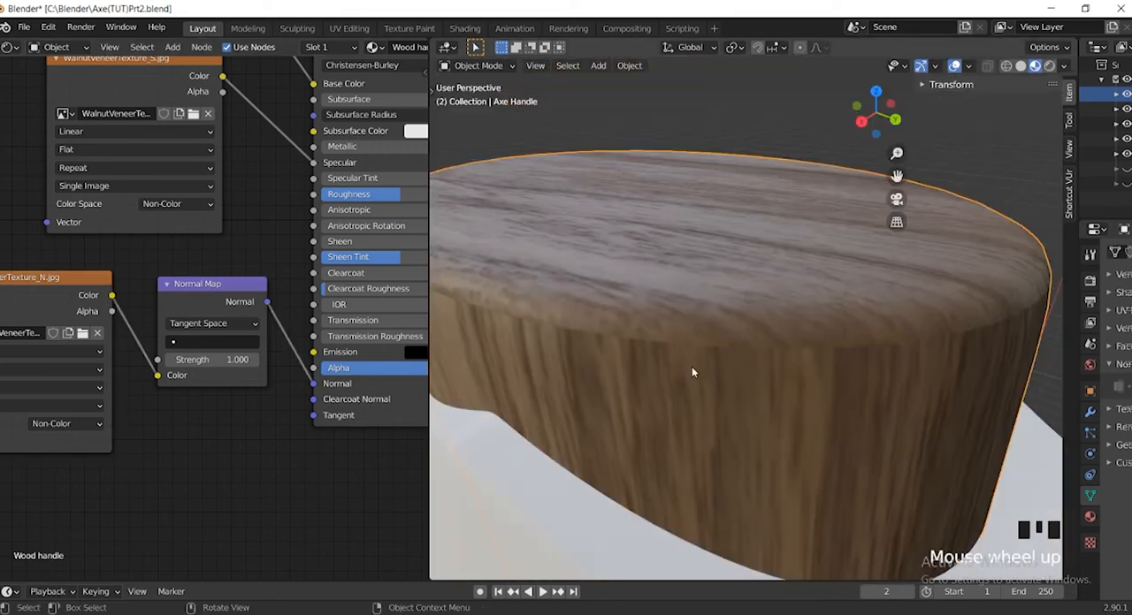
shift+middle_drag(667, 332, 692, 299)
scroll(697, 351, down, 2)
click(231, 359)
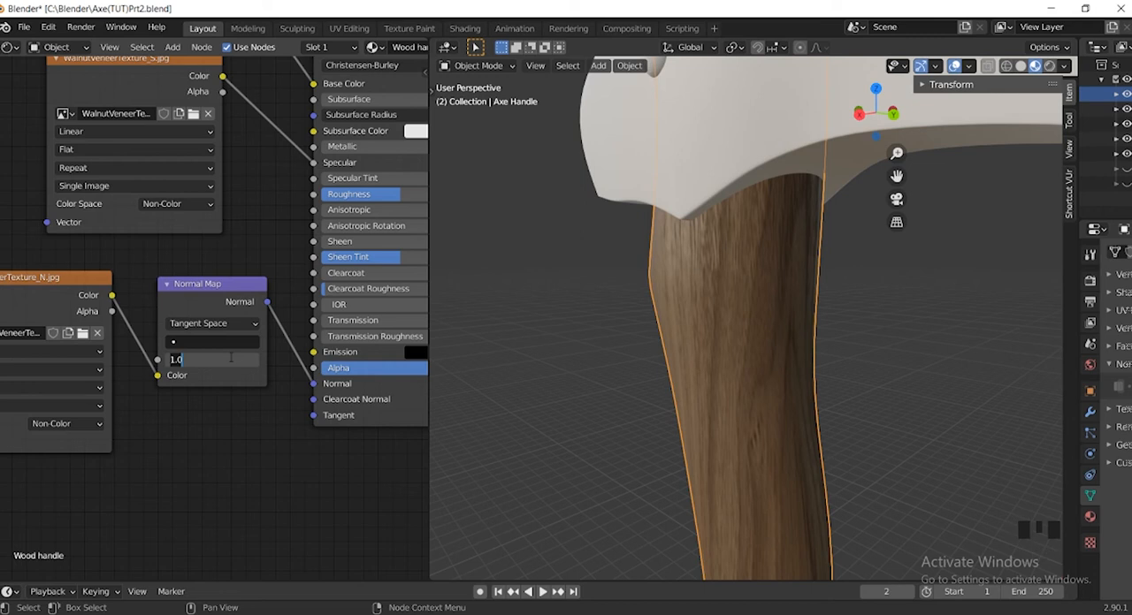
text(2)
key(Return)
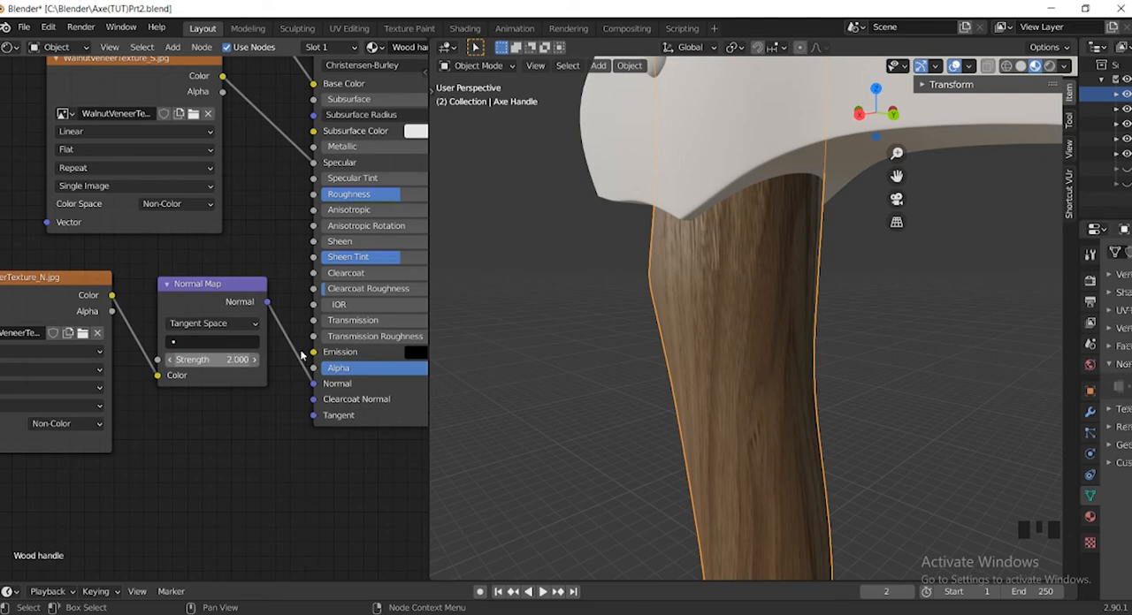
Set the Normal Map strength to 5
scroll(716, 243, up, 2)
scroll(716, 243, down, 3)
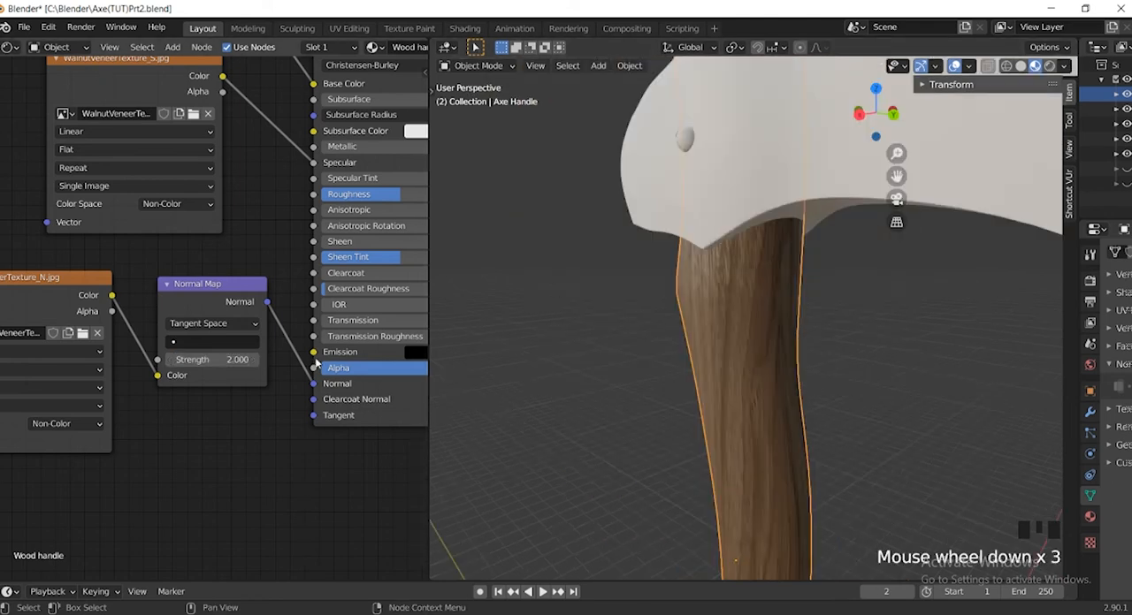
click(220, 359)
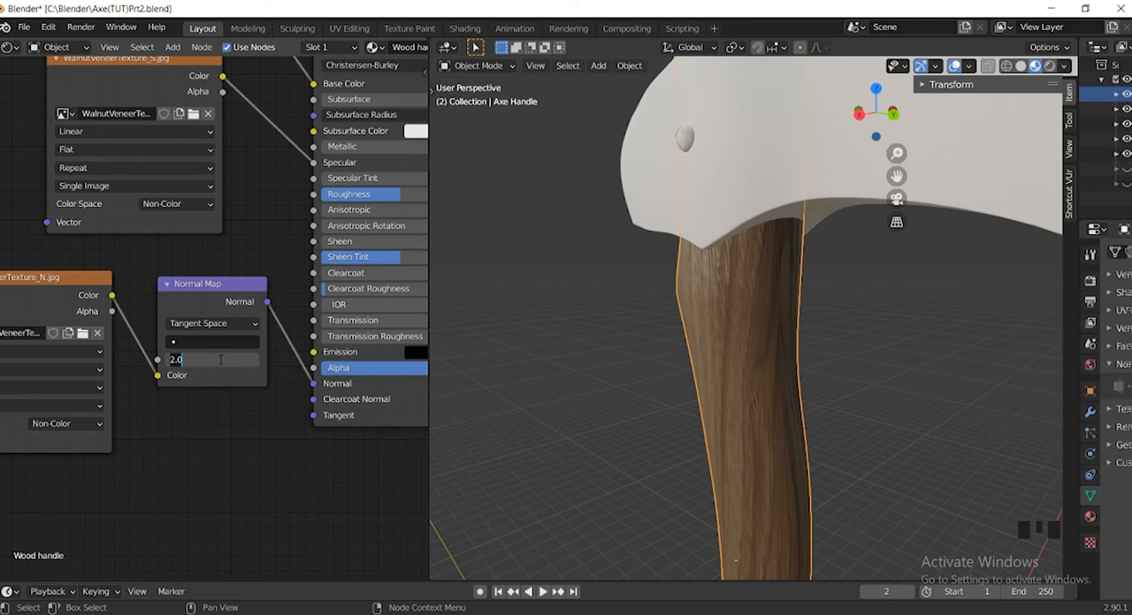
text(5)
key(Return)
Check the stronger wood grain along the handle, and select the nut on the axe head for close viewing
middle_drag(576, 301, 756, 256)
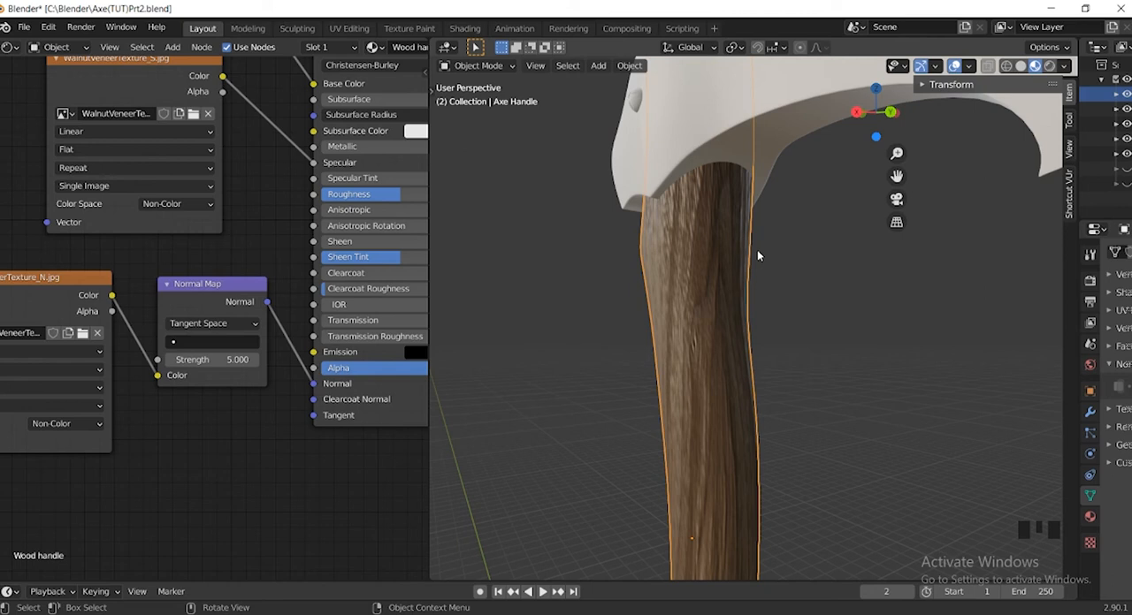
scroll(756, 252, down, 4)
scroll(806, 327, up, 2)
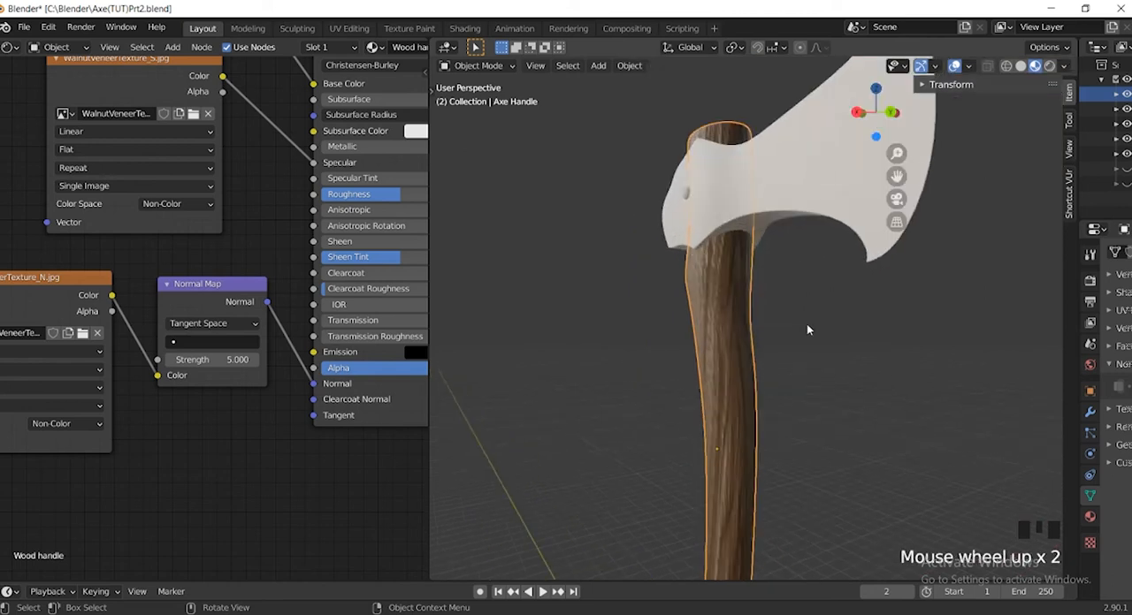
middle_drag(806, 329, 847, 318)
click(796, 249)
click(782, 246)
middle_drag(796, 248, 705, 239)
scroll(784, 252, up, 5)
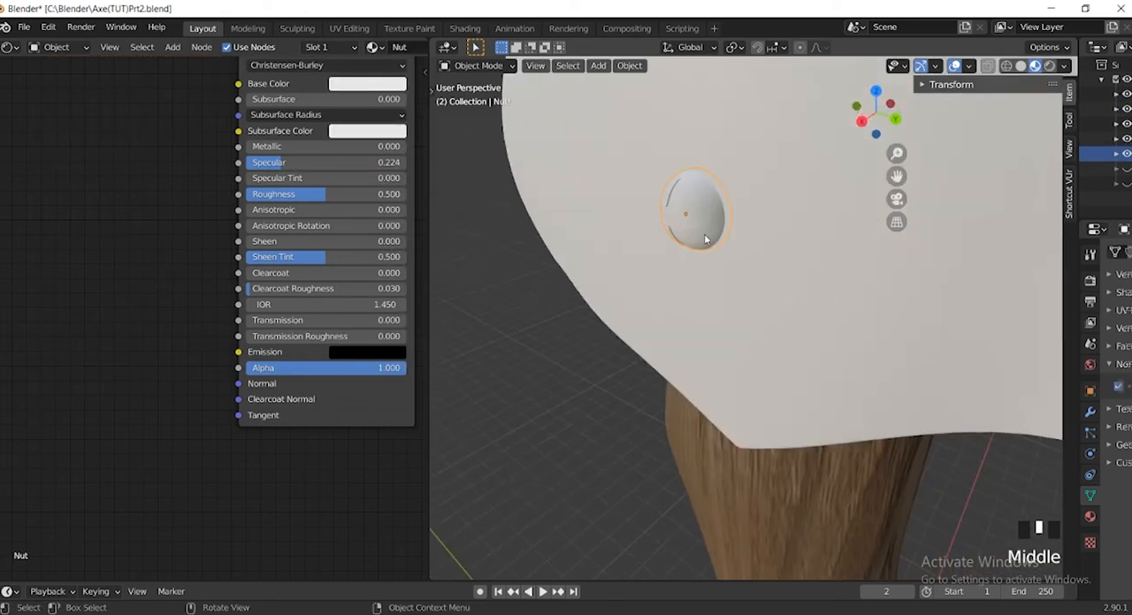
Bring images.jpg into the nut's material as an image texture node beside the Principled BSDF
scroll(705, 239, down, 2)
click(716, 257)
scroll(721, 265, down, 4)
scroll(735, 291, up, 3)
click(734, 289)
middle_drag(781, 309, 799, 322)
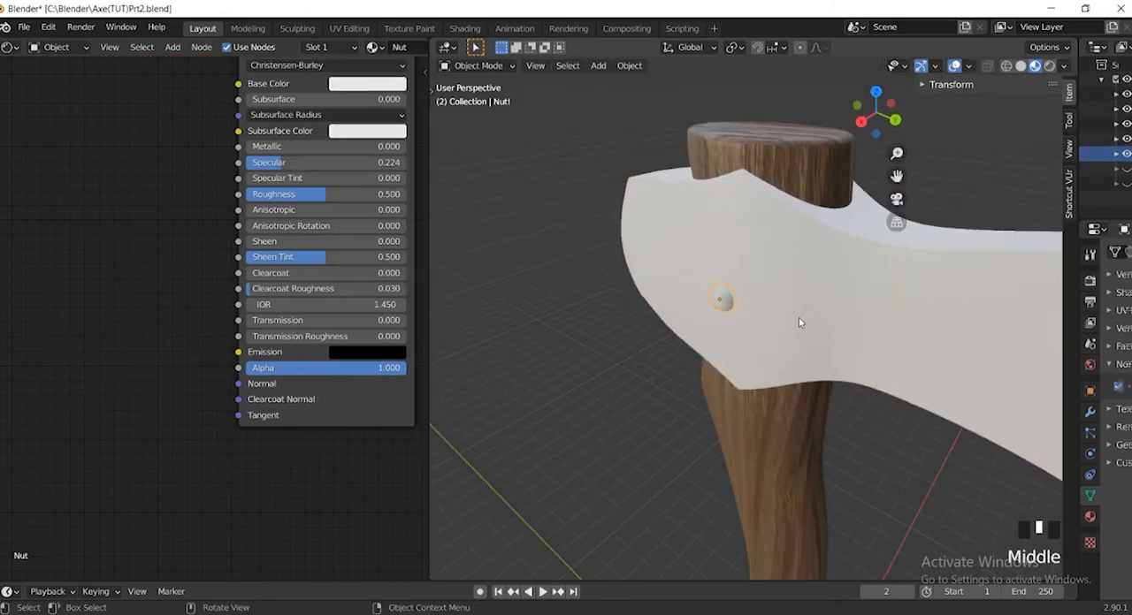
scroll(106, 122, down, 4)
shift+middle_drag(106, 122, 179, 271)
click(414, 614)
drag(784, 160, 0, 152)
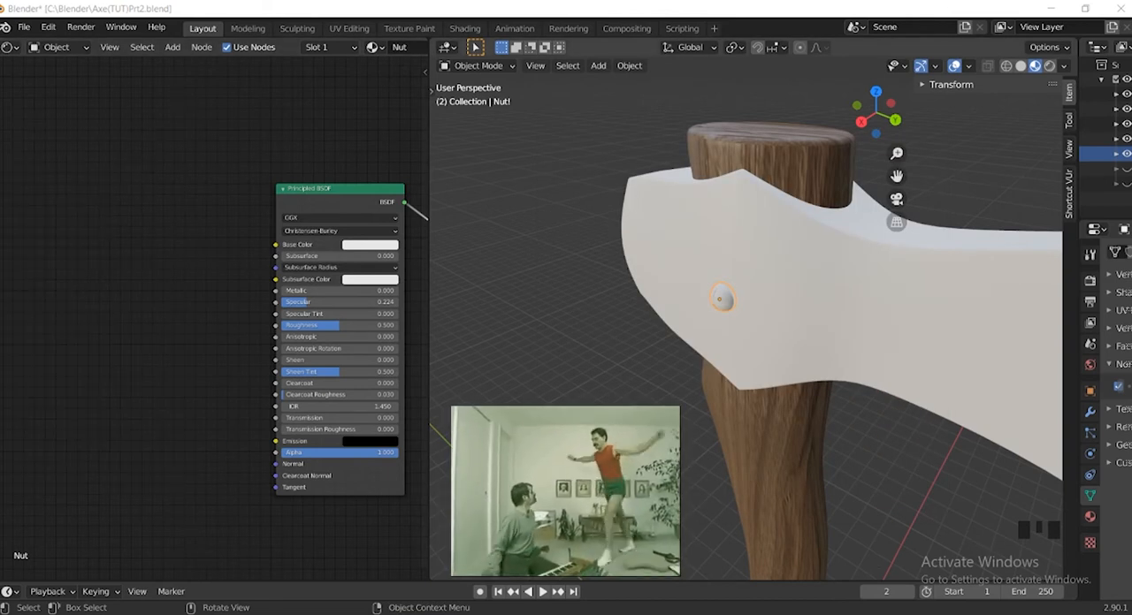
drag(152, 212, 138, 196)
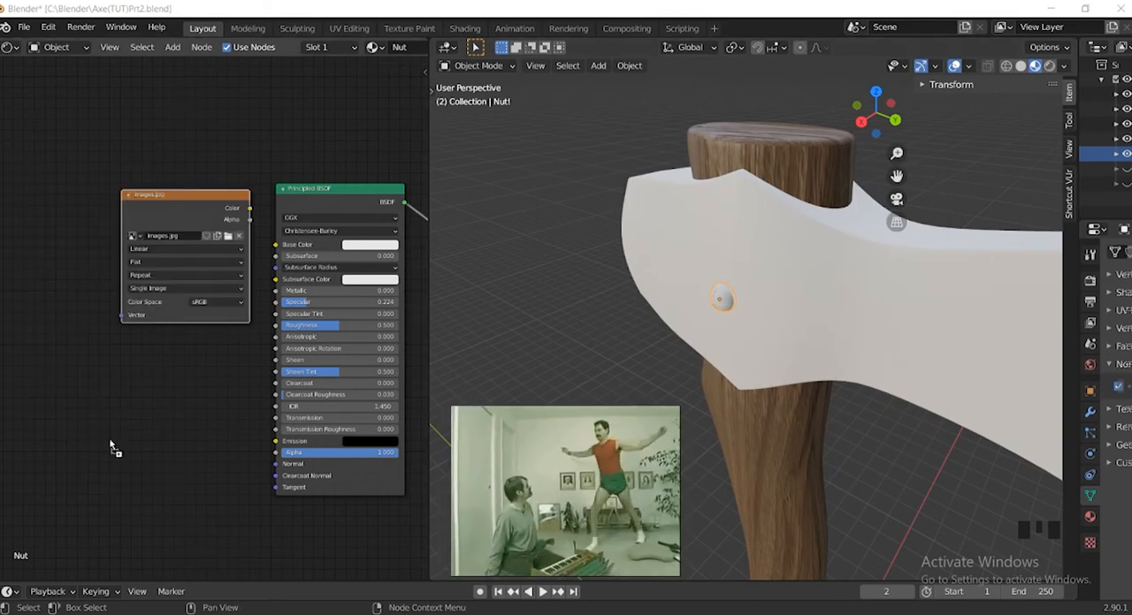
Add Nuts_N.jpg and Nuts_S.jpg as image texture nodes, and connect images.jpg's Color to the Principled BSDF's Base Color
drag(111, 440, 121, 465)
drag(174, 393, 166, 386)
middle_drag(199, 351, 231, 286)
drag(239, 328, 86, 267)
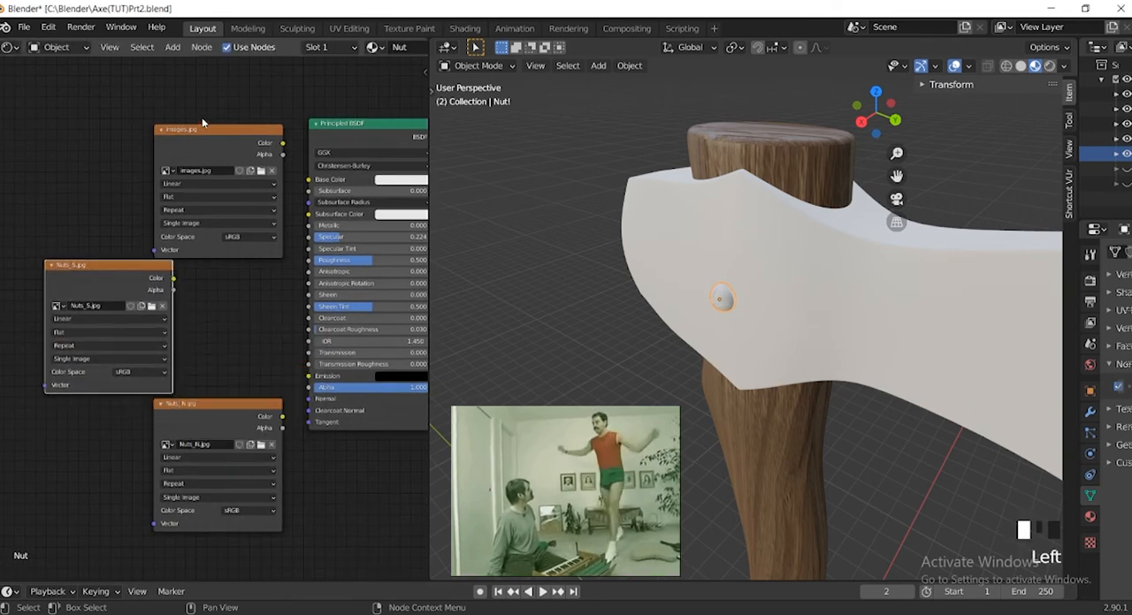
drag(201, 124, 92, 88)
drag(173, 107, 308, 179)
Check the UV layout of the nut on the opposite side of the axe head, and delete that nut
scroll(670, 286, up, 3)
middle_drag(670, 285, 708, 269)
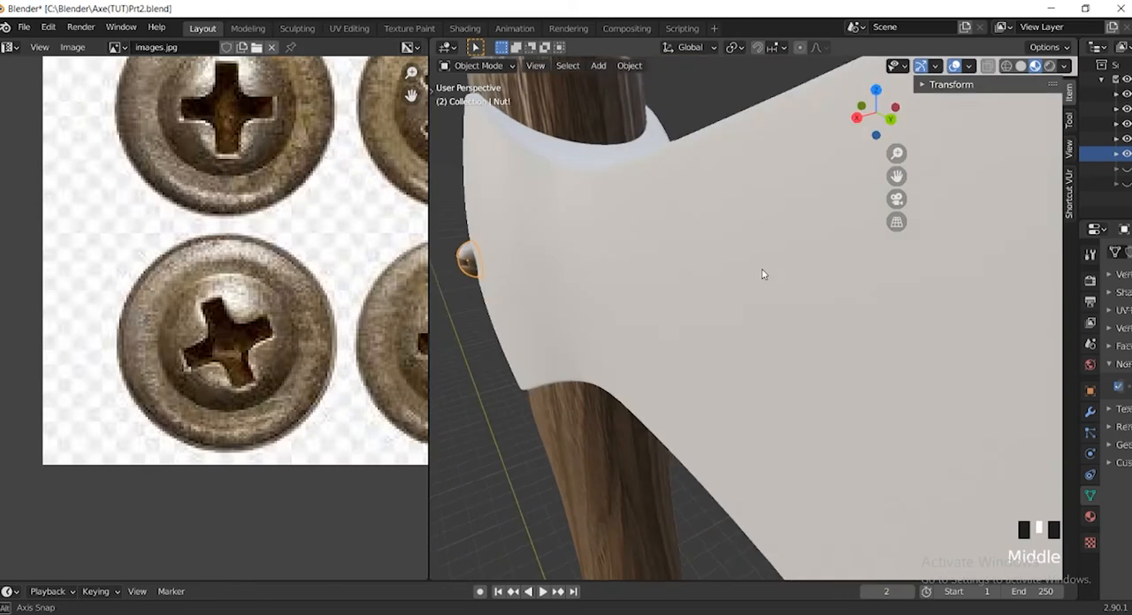
scroll(592, 219, up, 2)
scroll(592, 218, up, 2)
shift+middle_drag(591, 218, 729, 339)
click(647, 277)
key(Tab)
scroll(346, 260, down, 5)
scroll(346, 260, up, 2)
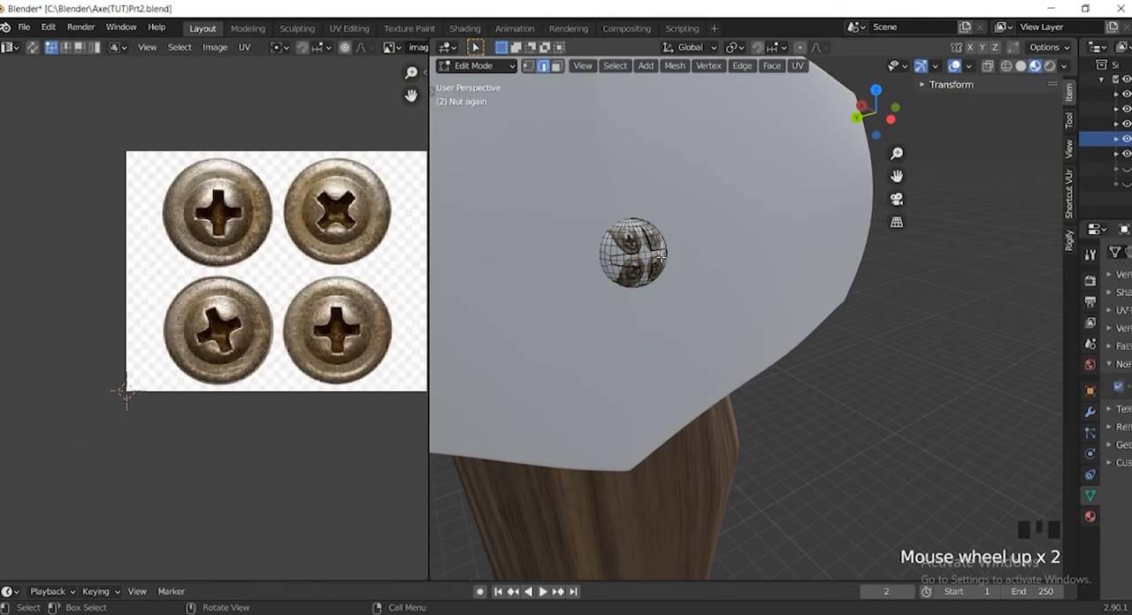
key(a)
scroll(328, 260, up, 2)
scroll(328, 260, down, 2)
shift+middle_drag(328, 260, 308, 269)
key(Tab)
key(Delete)
Duplicate the remaining nut about -1.83 m along the global X axis, to the other side of the axe head
middle_drag(601, 267, 824, 267)
scroll(824, 267, down, 1)
click(748, 451)
click(898, 112)
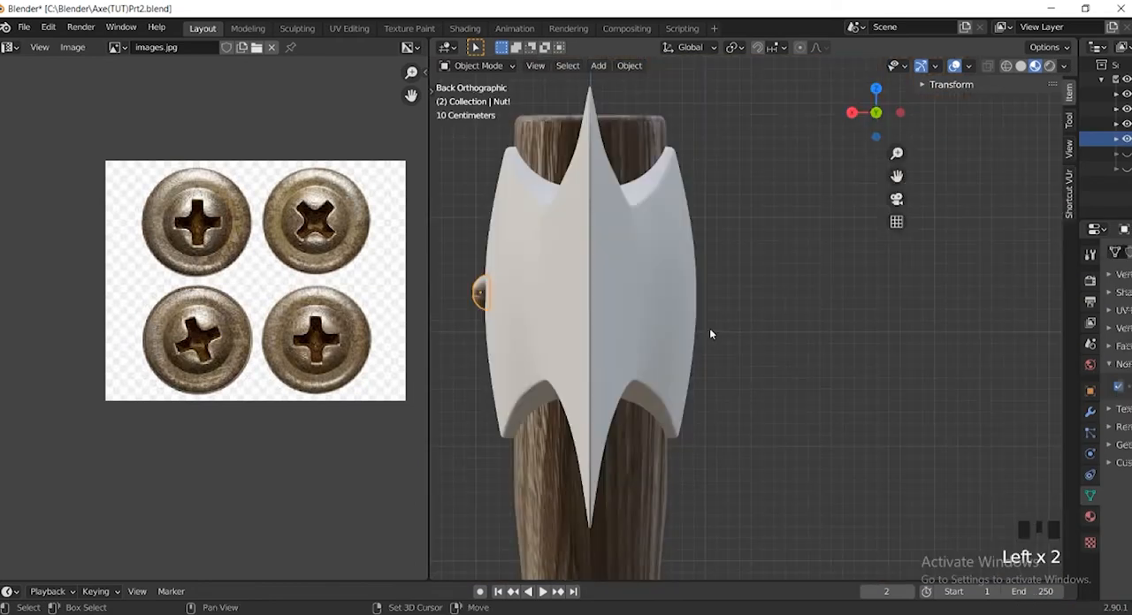
key(shift+d)
key(x)
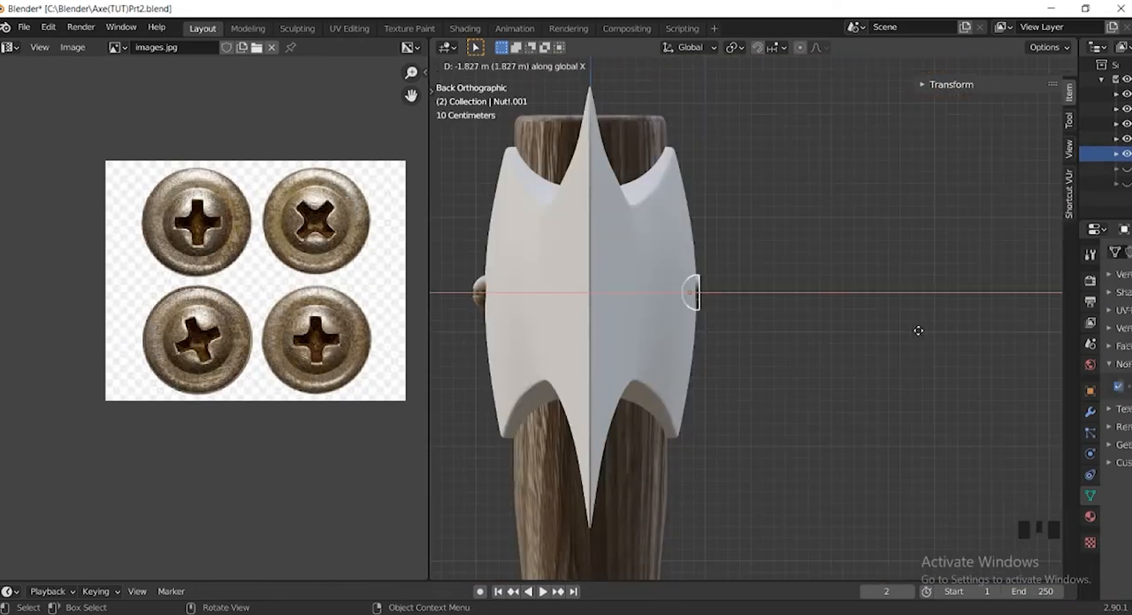
click(918, 331)
Mirror the duplicated nut and move it outward along X so it protrudes from the head's surface
right_click(702, 293)
mouse_move(711, 449)
click(771, 470)
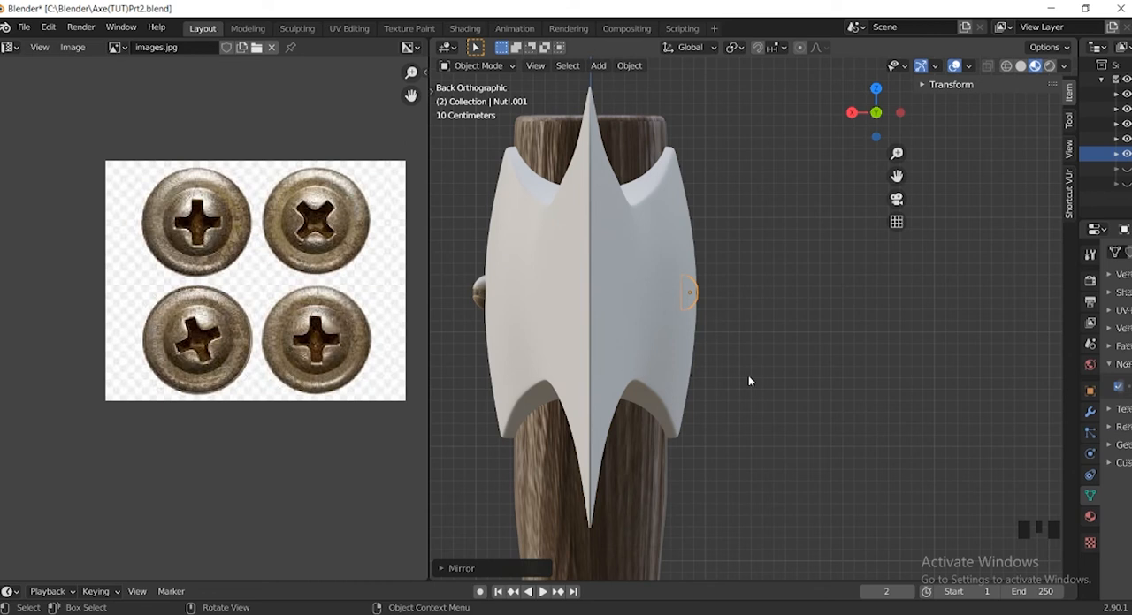
key(g)
key(x)
click(771, 371)
Select the axe head and switch the image editor area to the Shader Editor
middle_drag(771, 371, 833, 377)
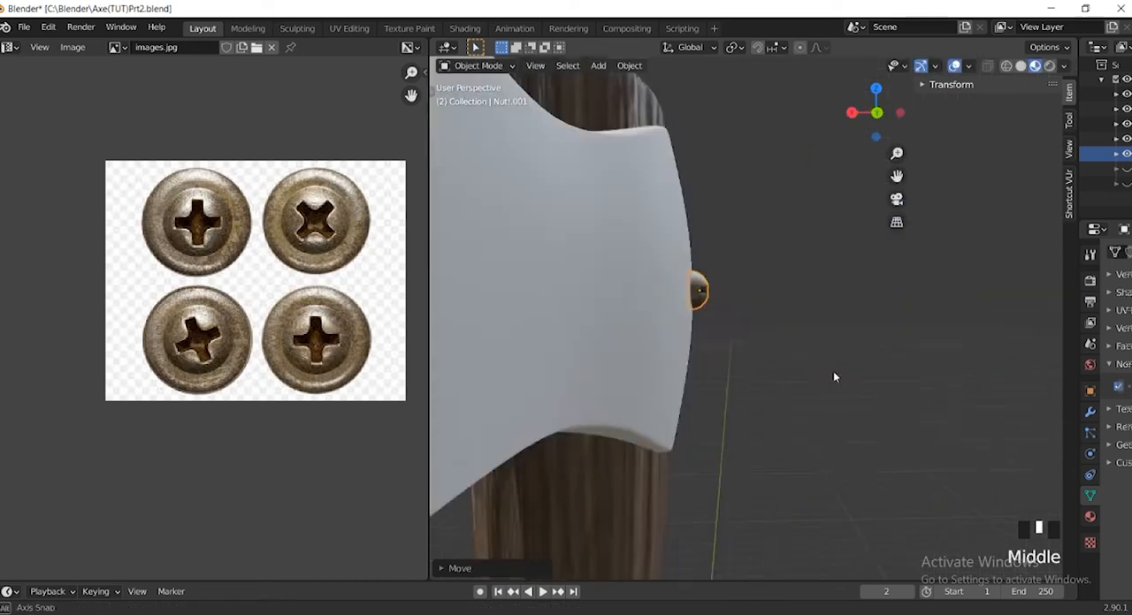
scroll(833, 377, up, 3)
click(928, 386)
click(10, 47)
click(43, 182)
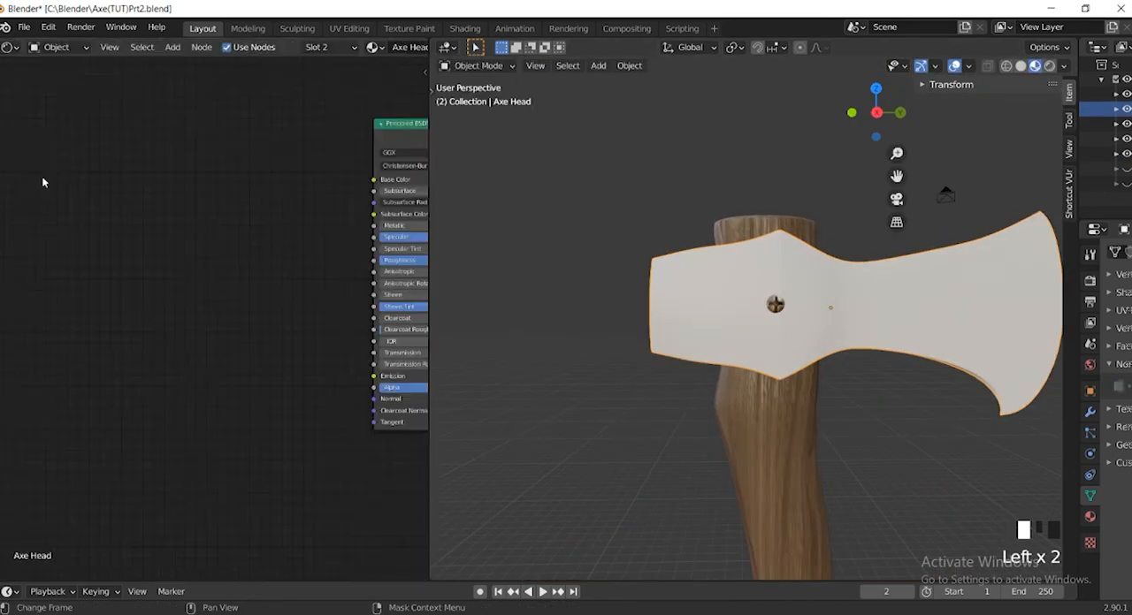
Bring the MetalBare0043 M, N and S textures into the axe head's material and connect MetalBare0043_M.jpg's Color to Base Color
shift+middle_drag(246, 263, 147, 325)
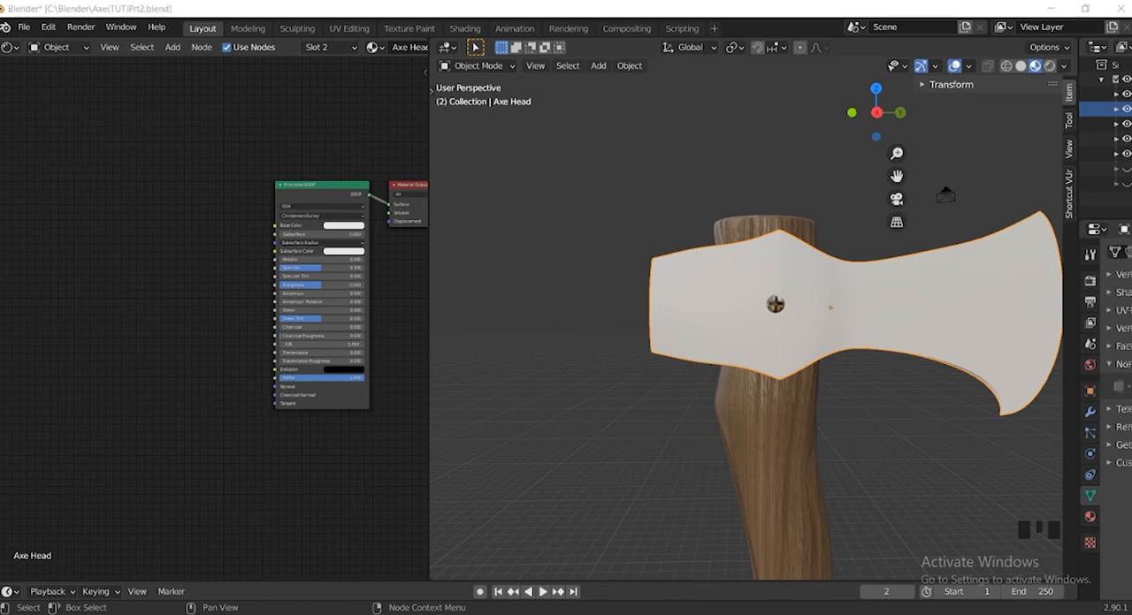
drag(3, 260, 100, 203)
drag(143, 474, 134, 475)
drag(2, 279, 125, 337)
drag(193, 207, 273, 228)
In the nut's material, connect Nuts_S.jpg's Color to the Specular input and set its color space to Non-Color
middle_drag(791, 368, 737, 379)
scroll(193, 295, up, 3)
shift+middle_drag(192, 295, 204, 248)
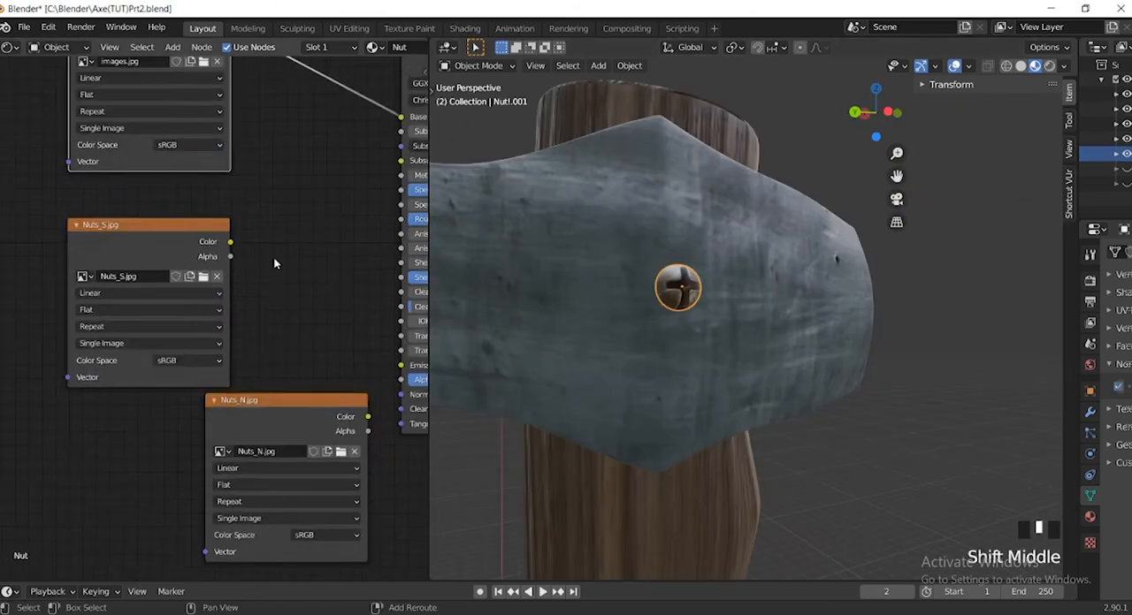
scroll(265, 248, down, 1)
drag(228, 248, 386, 199)
click(190, 356)
click(177, 410)
Set Nuts_N.jpg to Non-Color and connect it through a new Normal Map node to the Principled BSDF's Normal input
drag(150, 232, 241, 193)
click(110, 434)
drag(293, 398, 199, 448)
click(94, 488)
key(shift+a)
mouse_move(235, 427)
click(318, 506)
click(245, 407)
drag(294, 385, 387, 389)
Inspect the nut up close and set its Normal Map strength to 3
scroll(557, 309, up, 7)
shift+middle_drag(571, 265, 622, 310)
middle_drag(513, 290, 576, 305)
scroll(575, 305, down, 2)
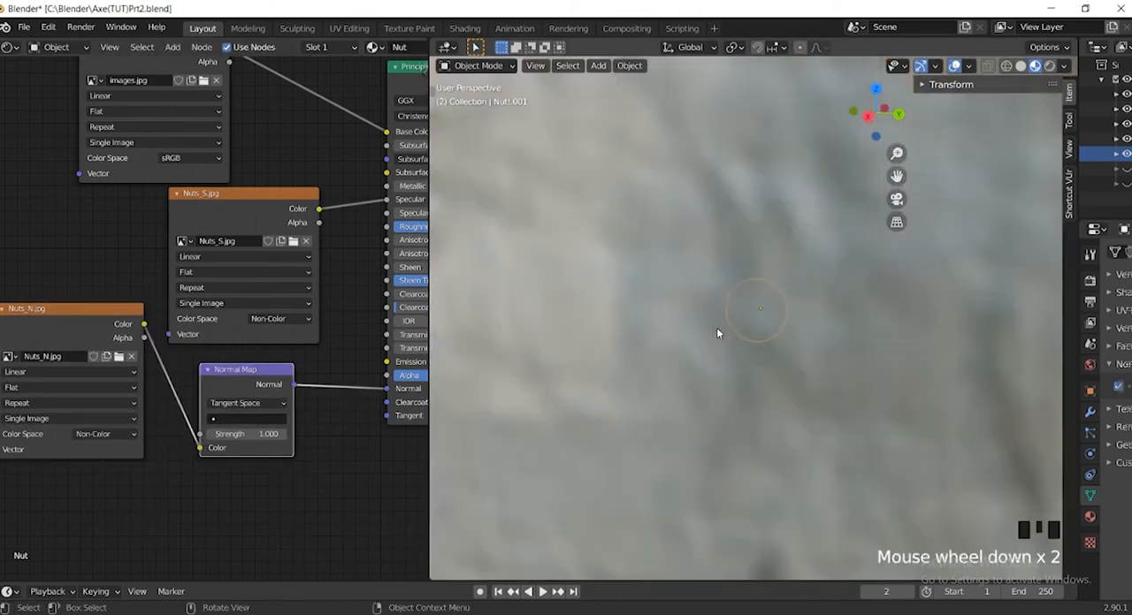
shift+middle_drag(716, 327, 566, 380)
drag(265, 434, 299, 435)
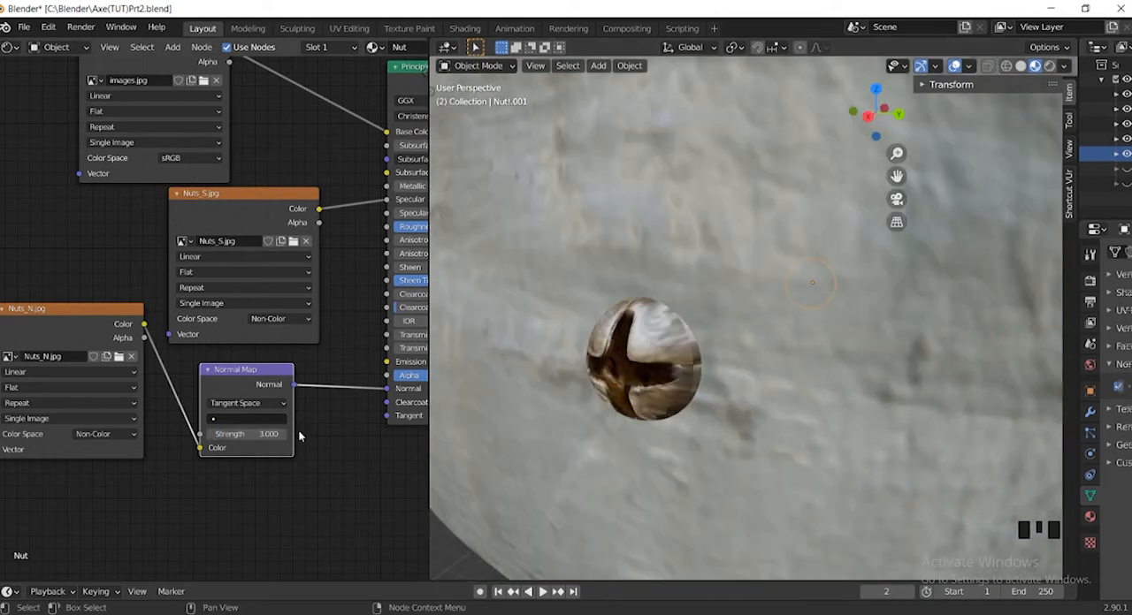
In the axe head's material, set MetalBare0043_S.jpg to Non-Color and connect its Color to the Specular input
scroll(708, 353, down, 3)
click(155, 361)
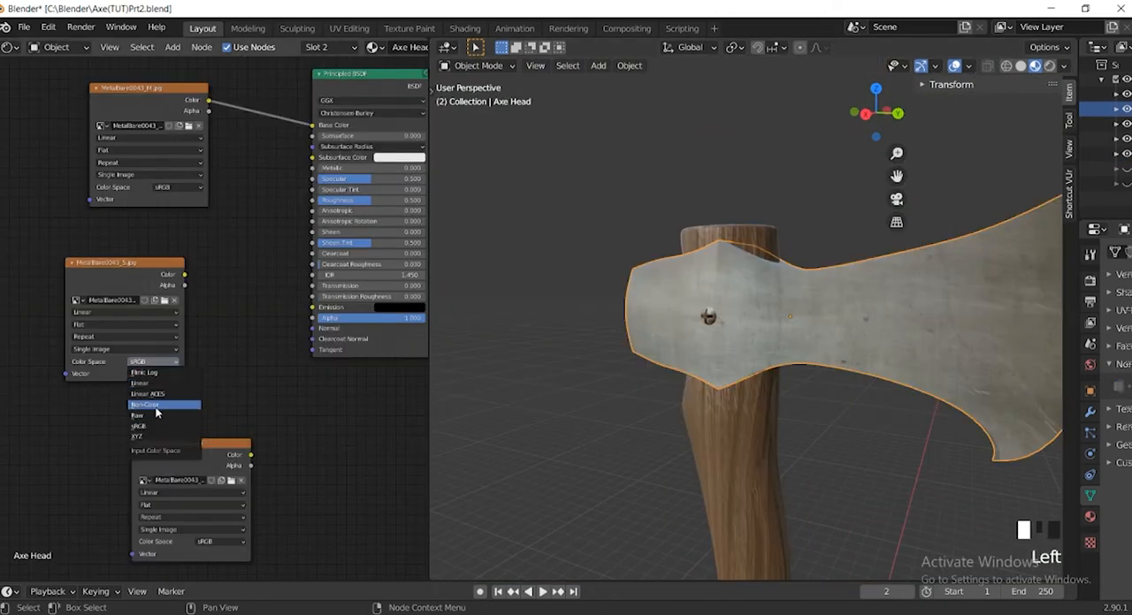
click(156, 411)
drag(184, 274, 311, 178)
drag(123, 265, 141, 222)
Tidy the axe head's texture nodes, collapsing MetalBare0043_S.jpg, and add a Normal Map node
scroll(177, 326, down, 3)
shift+middle_drag(178, 325, 207, 289)
click(141, 210)
drag(208, 378, 249, 300)
scroll(212, 307, up, 4)
click(247, 293)
key(shift+a)
click(328, 353)
click(247, 237)
Set MetalBare0043_N.jpg to Non-Color and connect it through the Normal Map node to the Principled BSDF's Normal input
click(172, 326)
click(173, 369)
click(293, 240)
drag(294, 245, 263, 239)
drag(290, 244, 337, 281)
Adjust the axe head's Normal Map strength while checking the metal surface, and collapse the Normal Map node
middle_drag(637, 336, 725, 345)
scroll(276, 282, up, 4)
drag(274, 272, 303, 272)
scroll(707, 353, down, 3)
middle_drag(707, 354, 590, 323)
scroll(885, 342, down, 1)
scroll(885, 342, up, 4)
click(292, 273)
scroll(590, 323, down, 1)
scroll(837, 377, down, 5)
middle_drag(836, 377, 865, 382)
scroll(864, 382, up, 2)
click(226, 202)
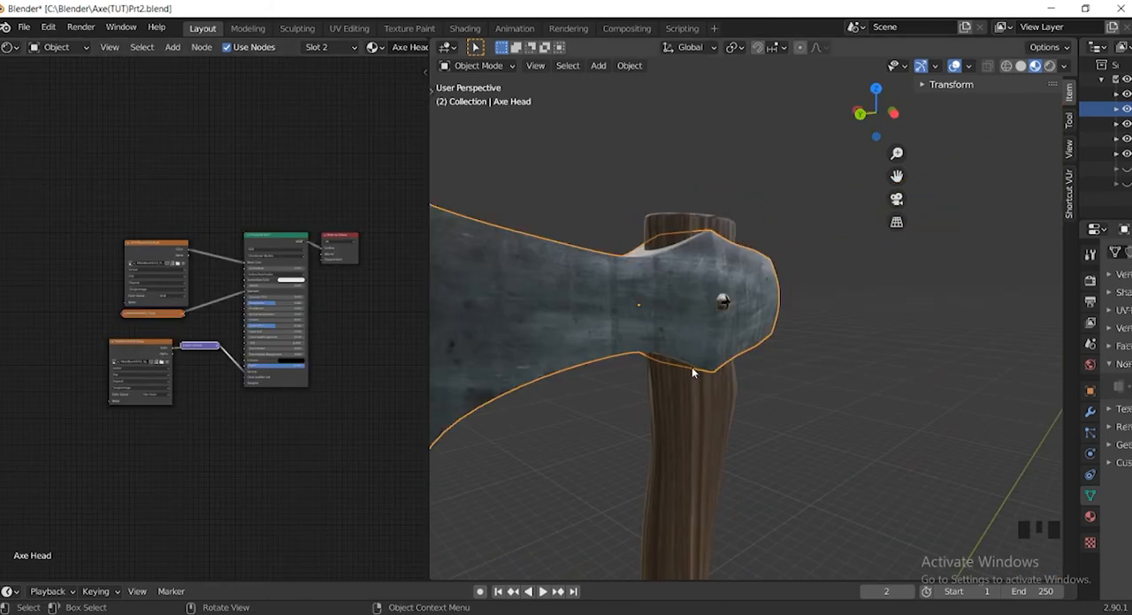
Preview the axe head from both sides in Rendered shading, and return to Material Preview
scroll(642, 396, down, 3)
scroll(629, 415, up, 3)
mouse_move(629, 415)
middle_down()
mouse_move(806, 426)
mouse_move(616, 397)
mouse_move(512, 420)
mouse_move(566, 436)
mouse_move(780, 427)
mouse_move(831, 438)
mouse_move(614, 428)
mouse_move(599, 409)
middle_up()
key(z)
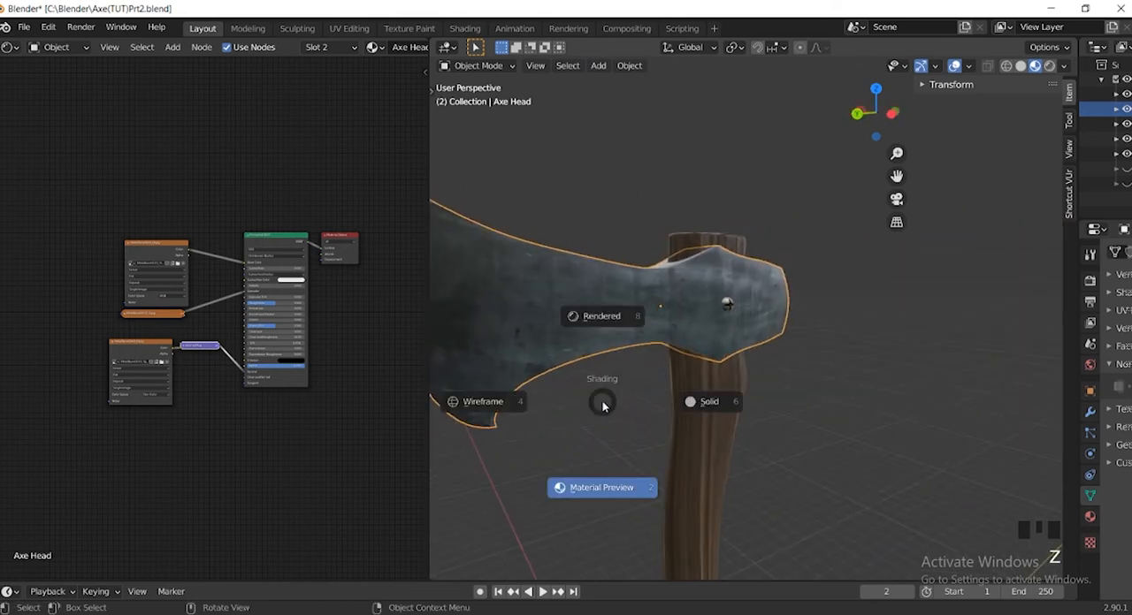
click(604, 316)
scroll(626, 423, up, 1)
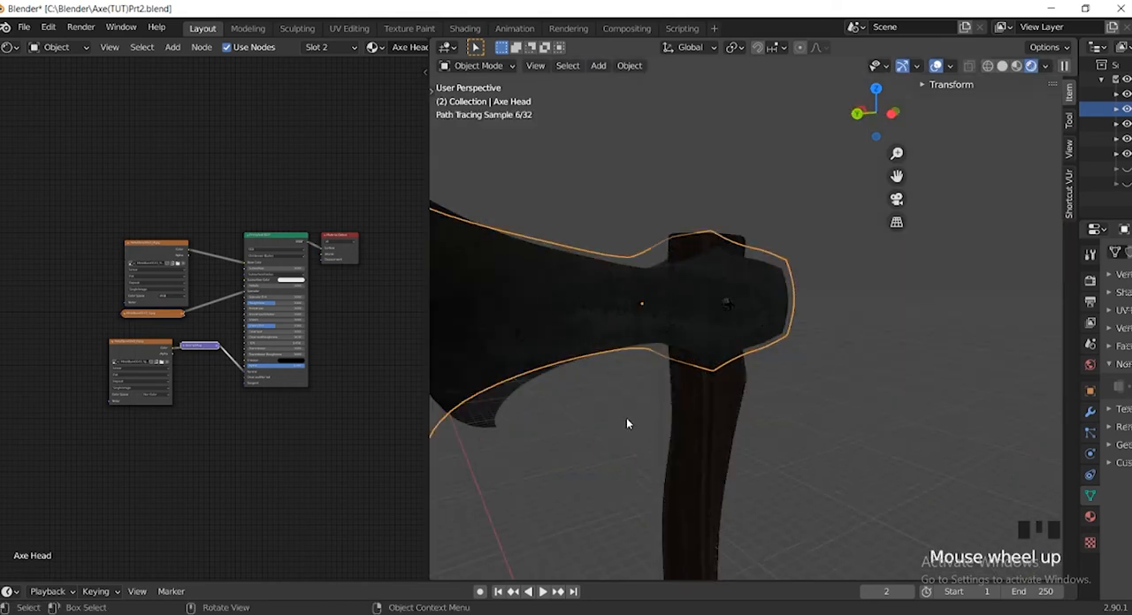
scroll(626, 423, up, 1)
middle_drag(538, 439, 727, 450)
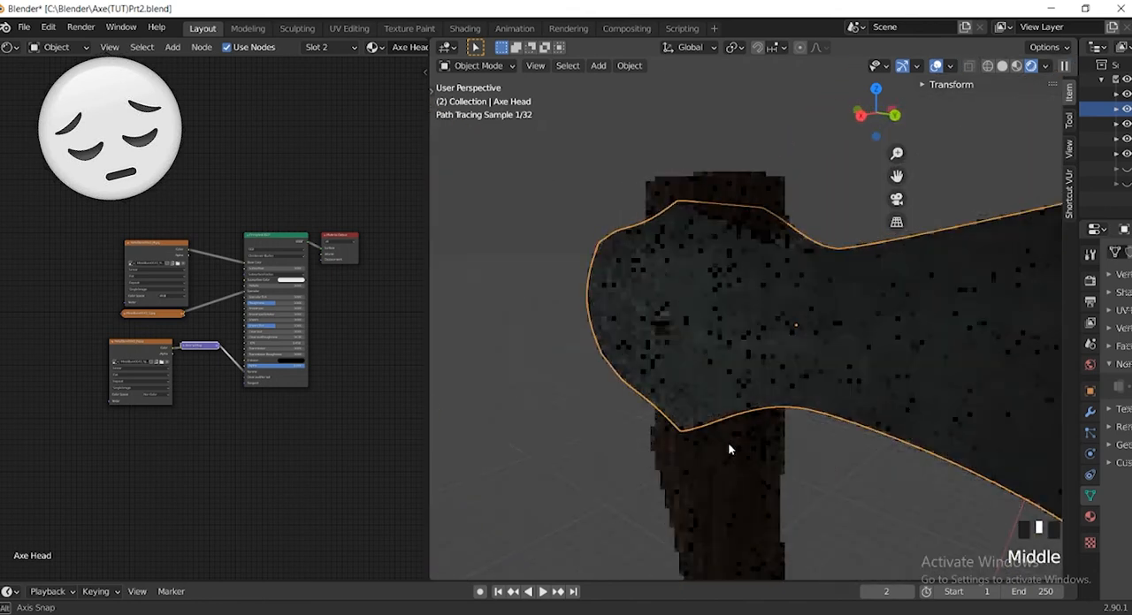
scroll(730, 450, down, 3)
key(z)
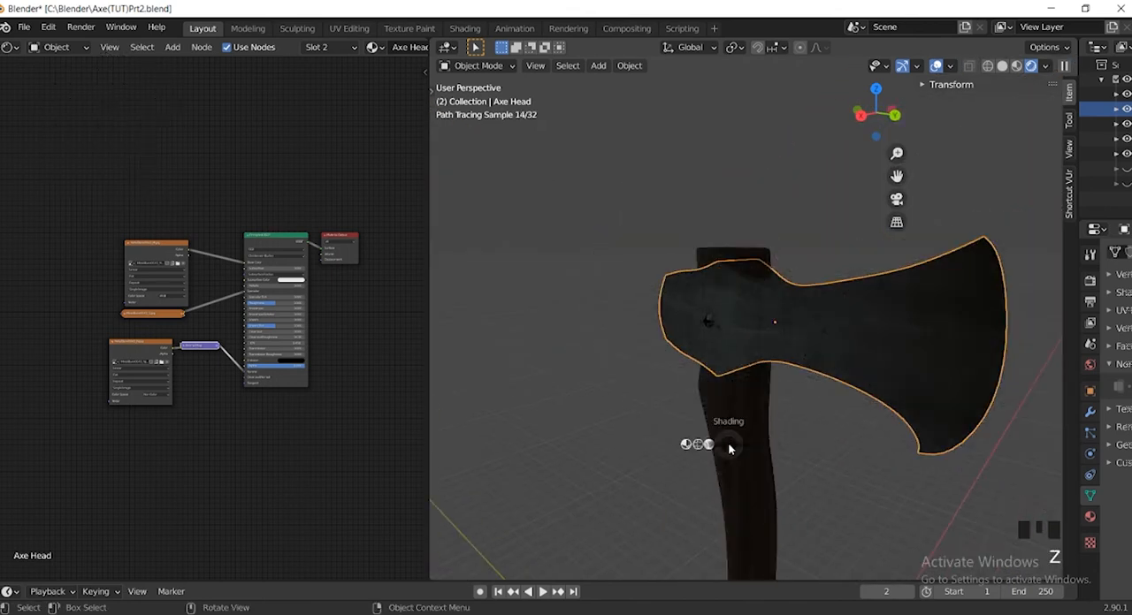
click(732, 500)
Join the Shader Editor area into the 3D viewport so the viewport takes up its space
mouse_move(732, 500)
middle_down()
mouse_move(754, 414)
mouse_move(576, 392)
middle_up()
scroll(577, 392, down, 6)
right_click(429, 290)
click(430, 290)
click(380, 296)
Add a plane mesh to the scene as the base for a backdrop behind the axe
scroll(654, 374, up, 3)
scroll(601, 335, down, 5)
scroll(587, 391, down, 1)
scroll(586, 393, up, 2)
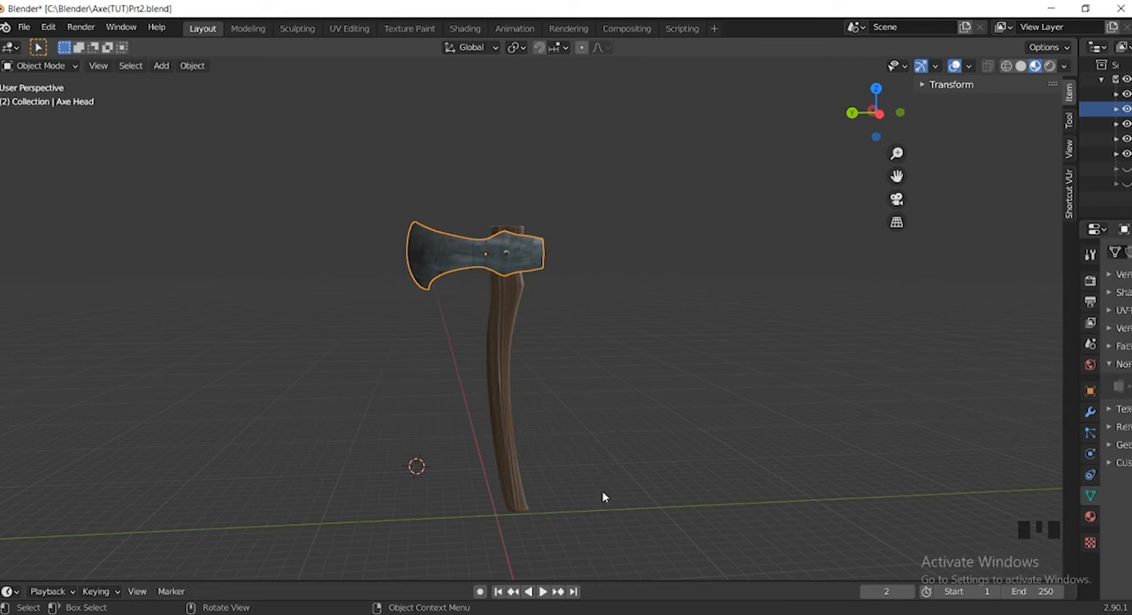
middle_drag(573, 298, 401, 298)
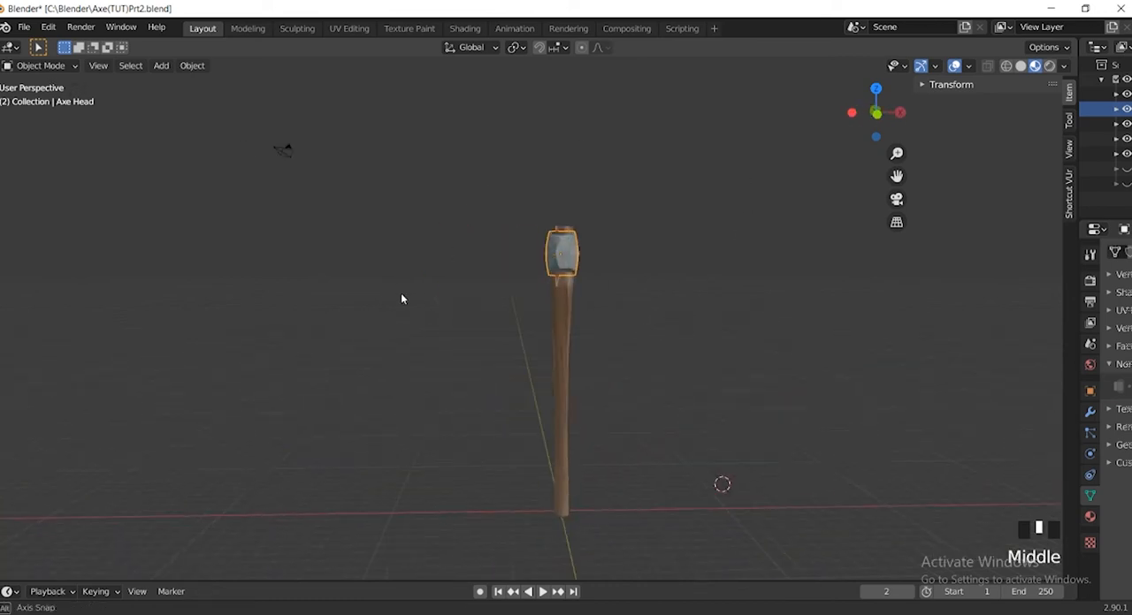
middle_drag(333, 294, 566, 323)
key(shift+a)
mouse_move(591, 321)
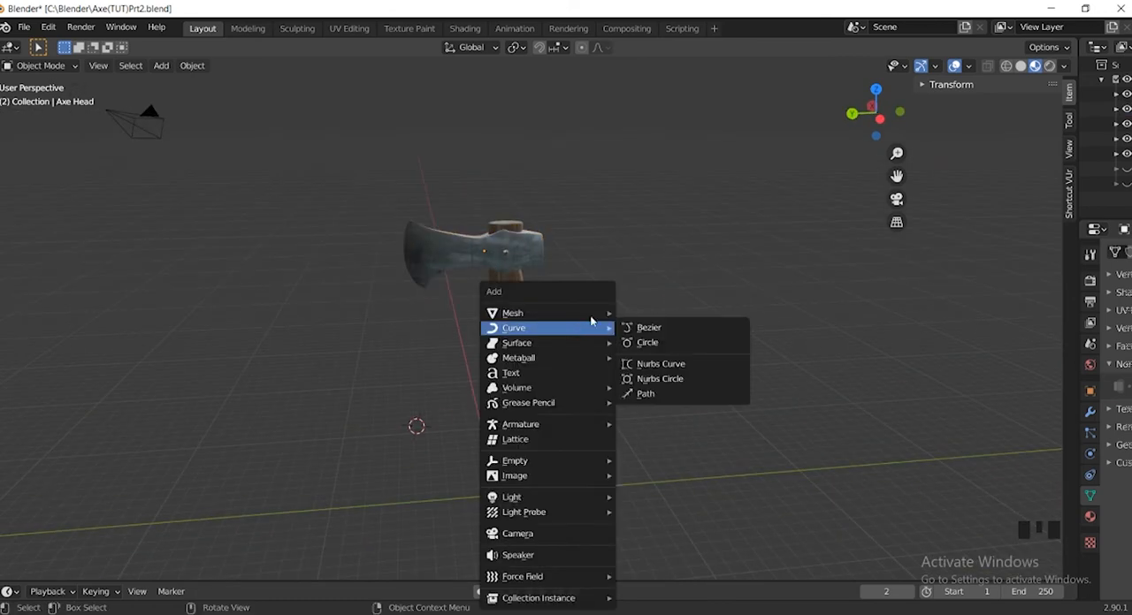
click(641, 313)
Stretch the plane along the Y axis using a side-aligned view
scroll(580, 417, down, 3)
middle_drag(580, 418, 530, 389)
click(854, 111)
scroll(606, 354, down, 5)
key(g)
key(s)
key(y)
click(876, 221)
middle_drag(875, 221, 821, 298)
In top view, reposition the plane, stretch it along X and shift it along X beneath the axe
click(876, 102)
scroll(685, 280, down, 5)
key(g)
key(y)
key(x)
click(606, 285)
key(s)
key(x)
click(19, 347)
key(g)
key(x)
click(534, 346)
Scale the whole plane up into a large floor surrounding the axe
scroll(539, 345, up, 5)
middle_drag(541, 345, 765, 217)
scroll(639, 353, down, 2)
key(s)
click(743, 355)
scroll(708, 341, up, 1)
scroll(611, 307, down, 1)
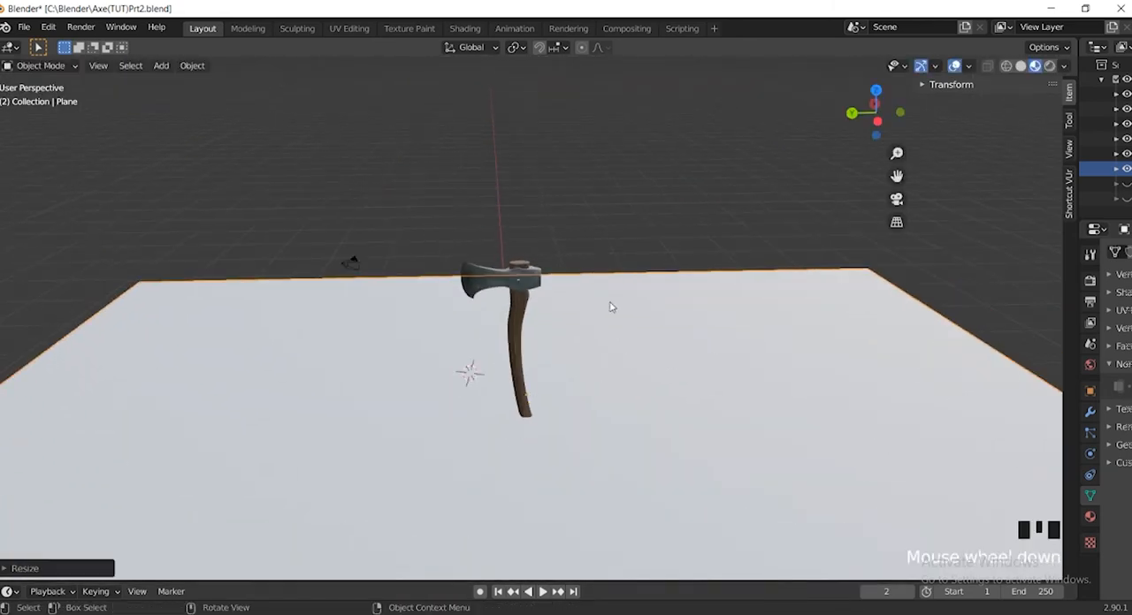
Extrude the floor plane's edge behind the axe about 70 m upward along global Z to form a back wall
scroll(598, 334, down, 2)
mouse_move(597, 339)
middle_down()
mouse_move(646, 325)
mouse_move(606, 343)
middle_up()
scroll(573, 374, down, 1)
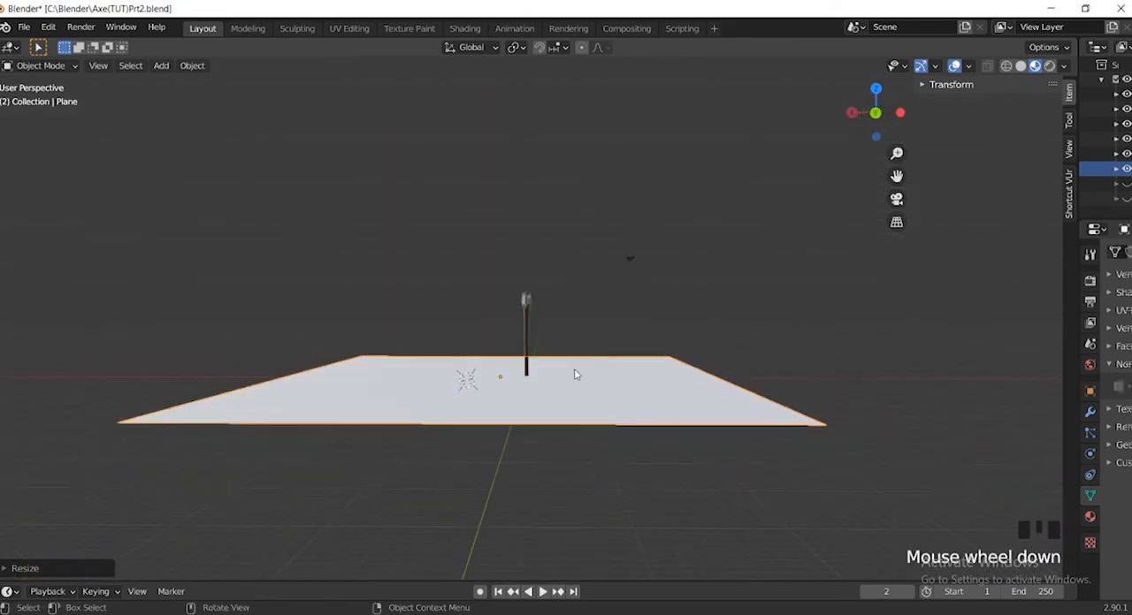
key(Tab)
middle_drag(310, 390, 269, 409)
click(282, 411)
scroll(394, 424, down, 2)
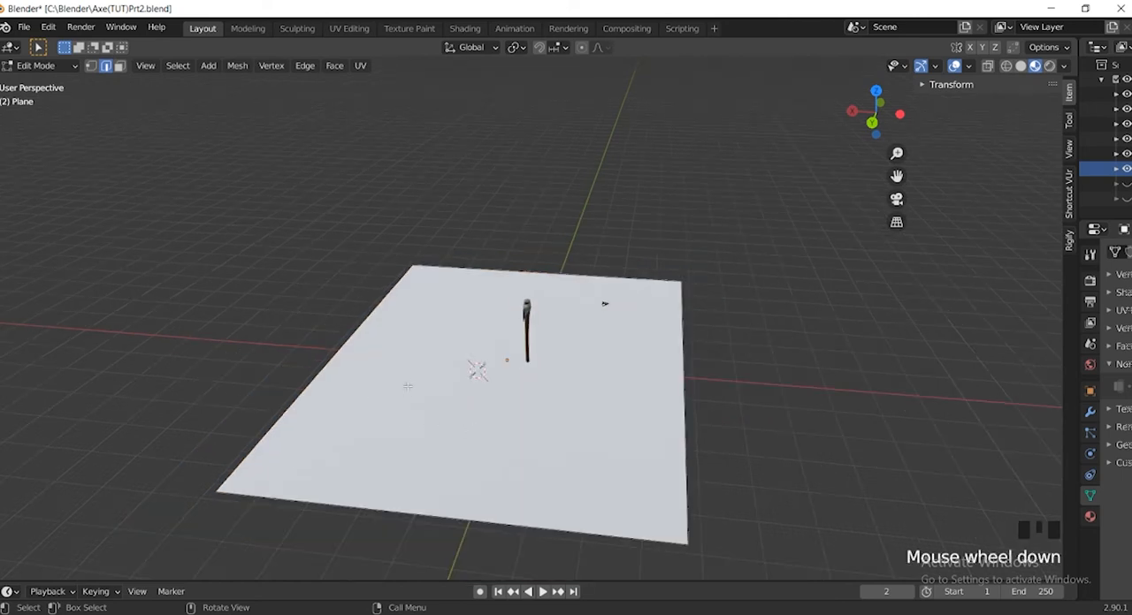
key(e)
key(z)
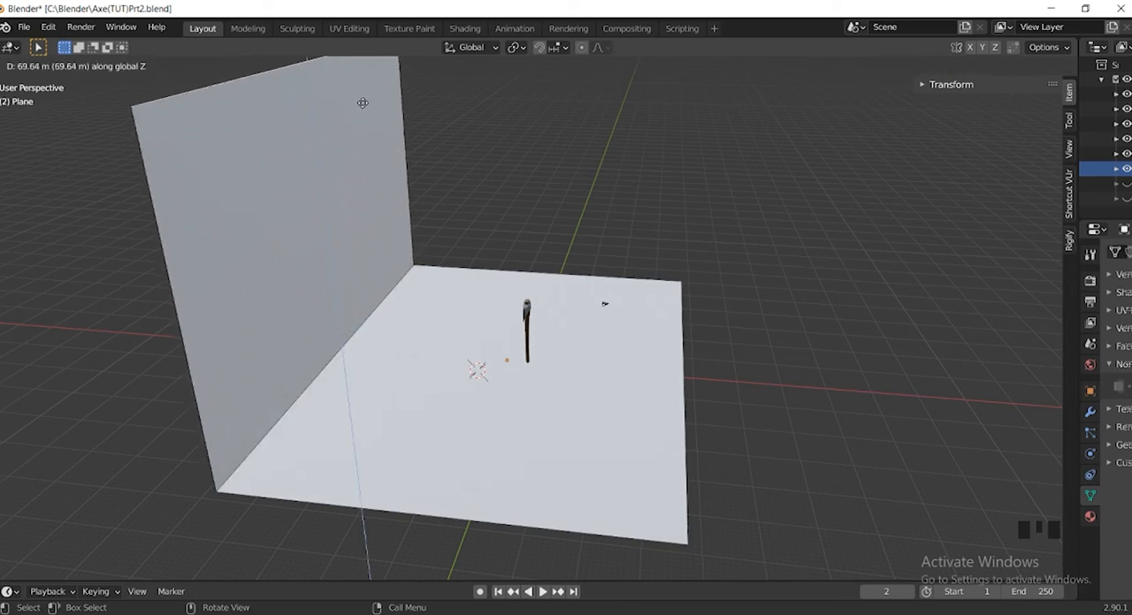
click(369, 104)
Move the side edges of the wall and floor outward along global Y to widen the backdrop behind the axe
scroll(536, 271, up, 4)
middle_drag(535, 271, 412, 245)
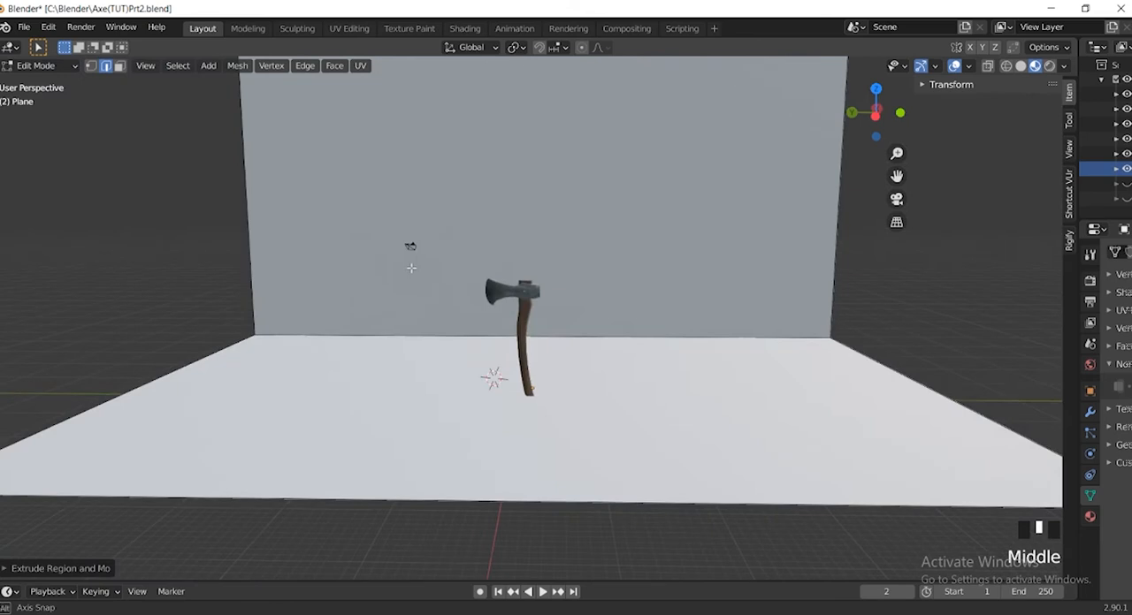
scroll(448, 279, up, 3)
scroll(447, 280, up, 2)
middle_drag(447, 279, 457, 290)
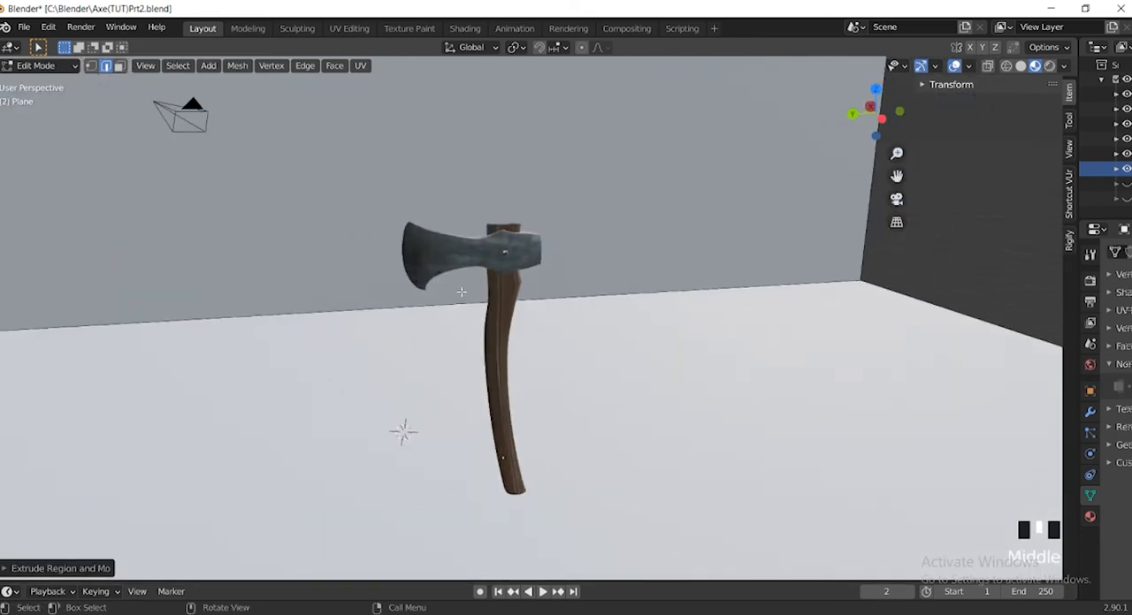
scroll(458, 290, up, 2)
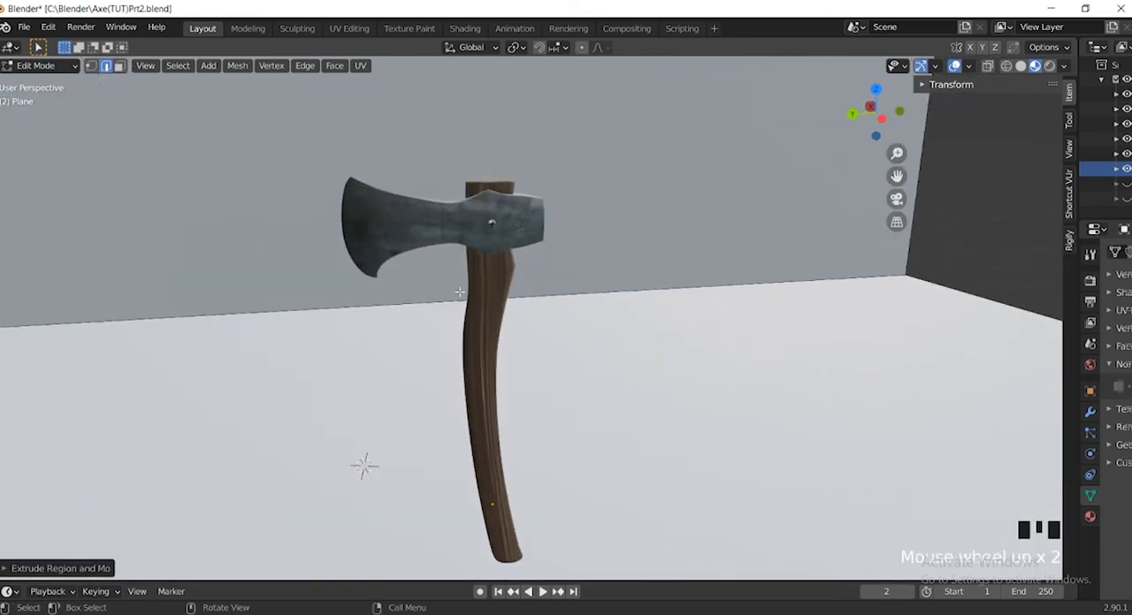
shift+click(938, 251)
key(g)
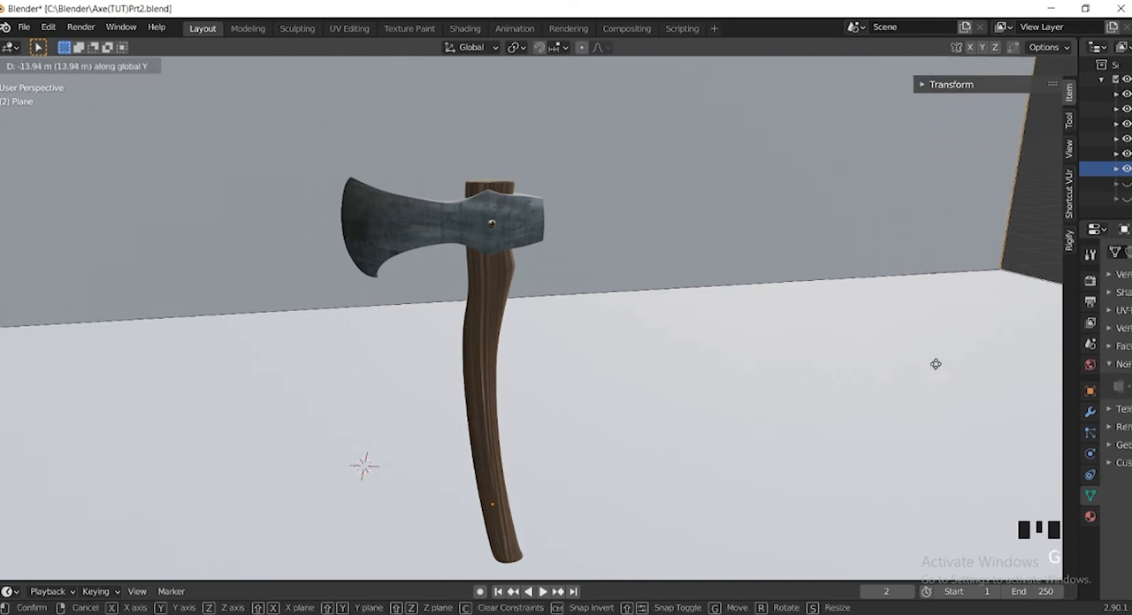
click(61, 321)
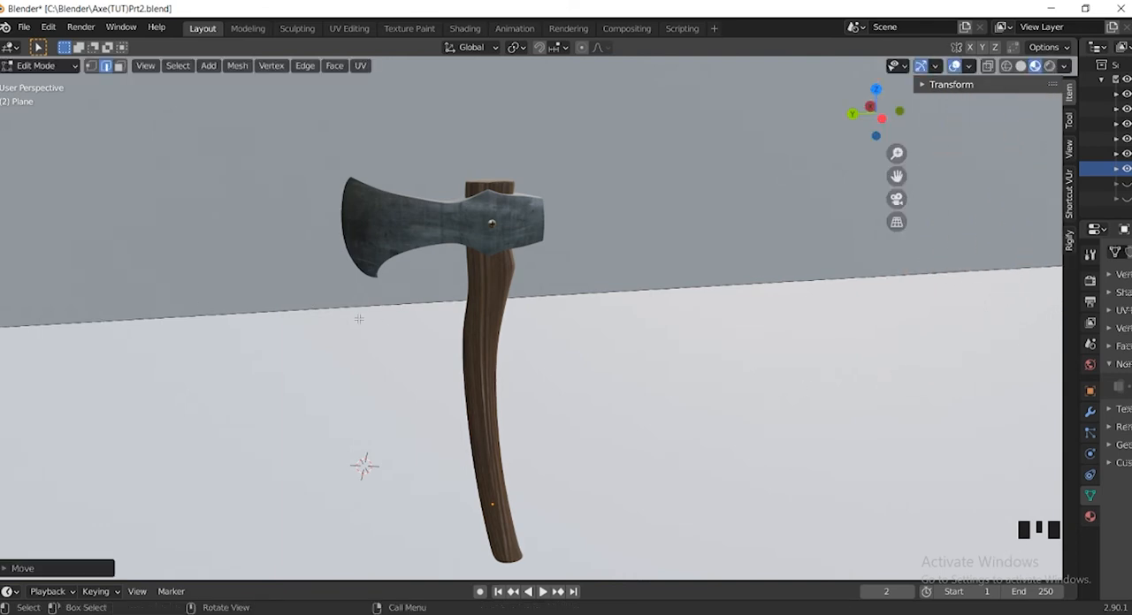
Add one loop cut across the floor and one across the wall, both close to the corner where they meet
scroll(359, 319, down, 2)
middle_drag(424, 253, 300, 334)
scroll(300, 334, down, 4)
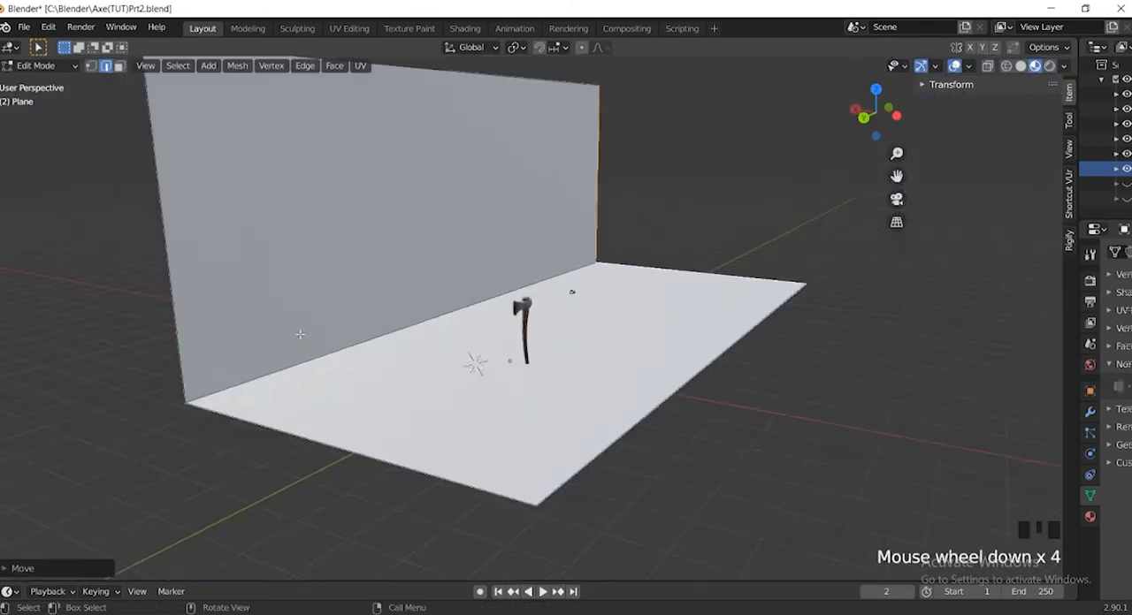
scroll(354, 336, down, 4)
scroll(361, 340, up, 2)
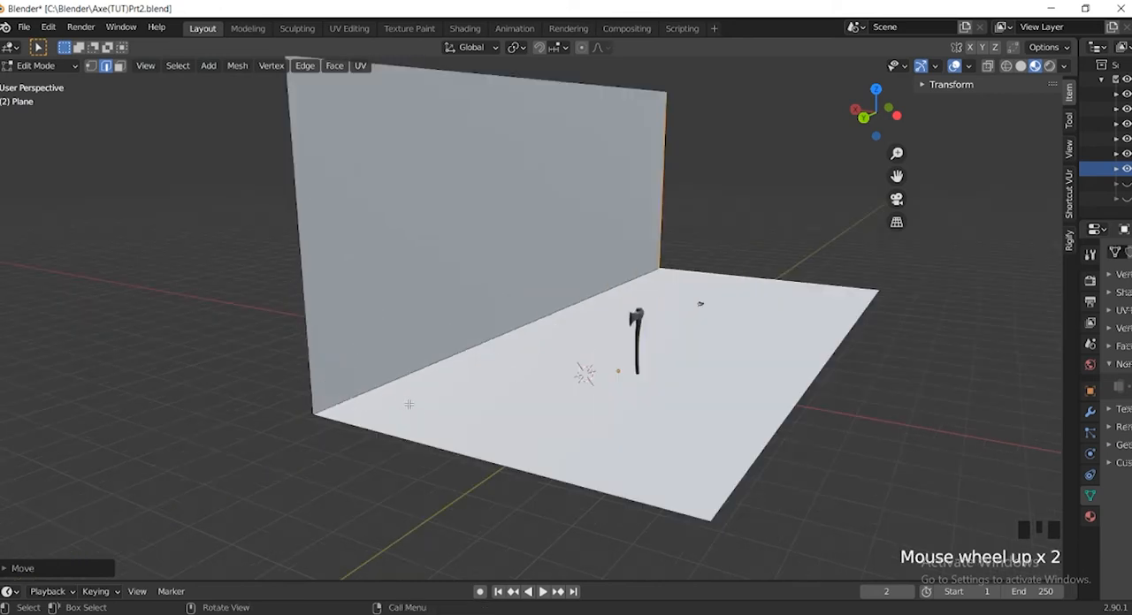
middle_drag(356, 360, 370, 402)
key(ctrl+r)
click(372, 409)
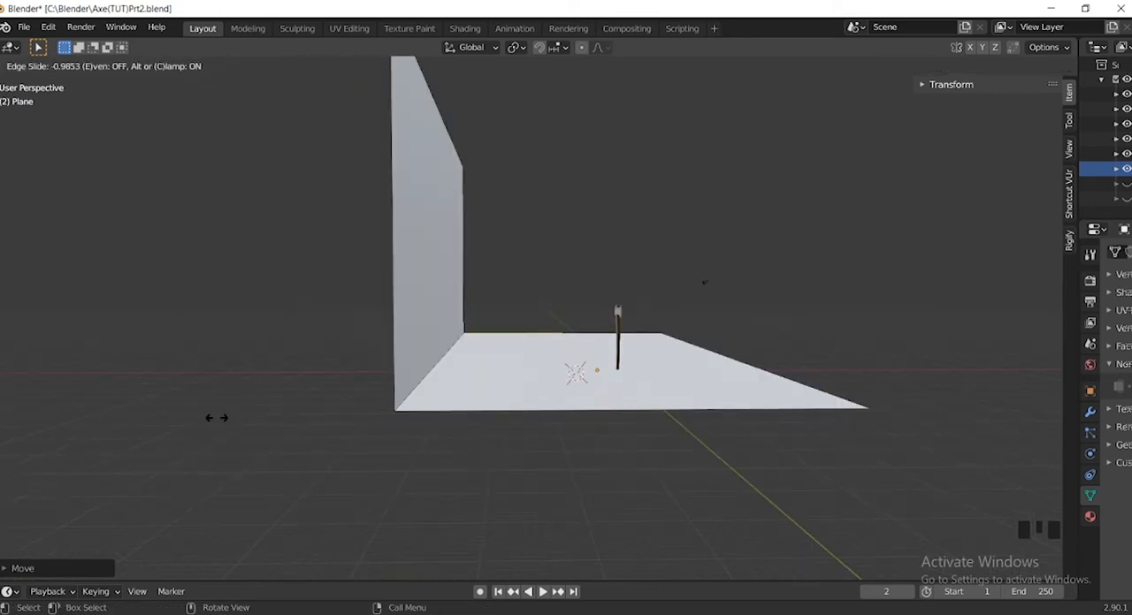
click(263, 420)
key(ctrl+r)
click(395, 266)
click(396, 413)
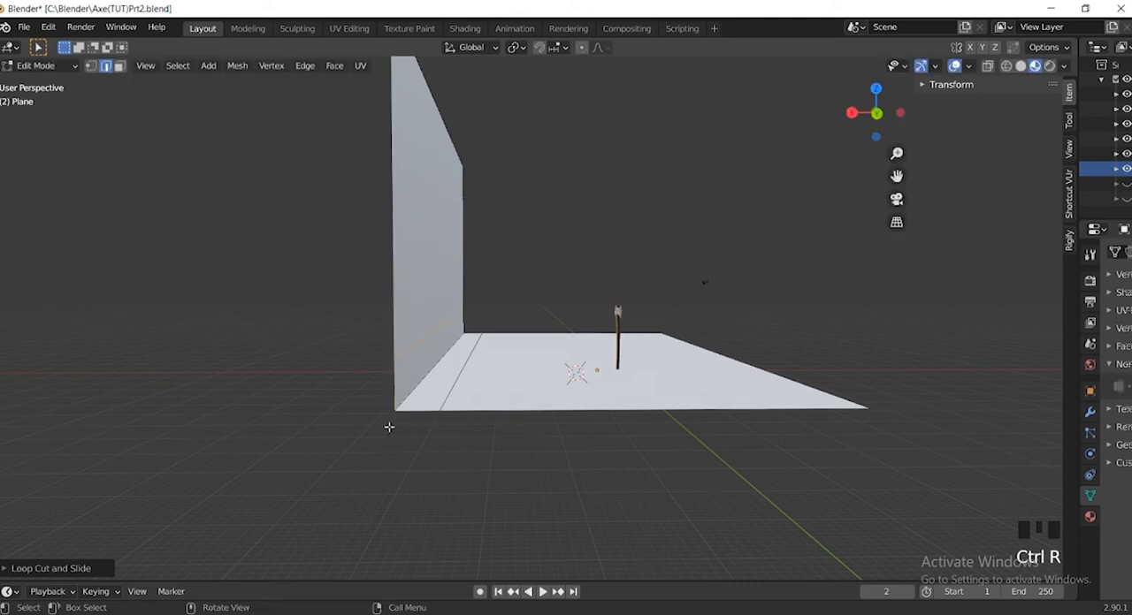
Select the corner edge between the wall and floor and view the backdrop in back orthographic view
scroll(395, 410, up, 3)
click(412, 404)
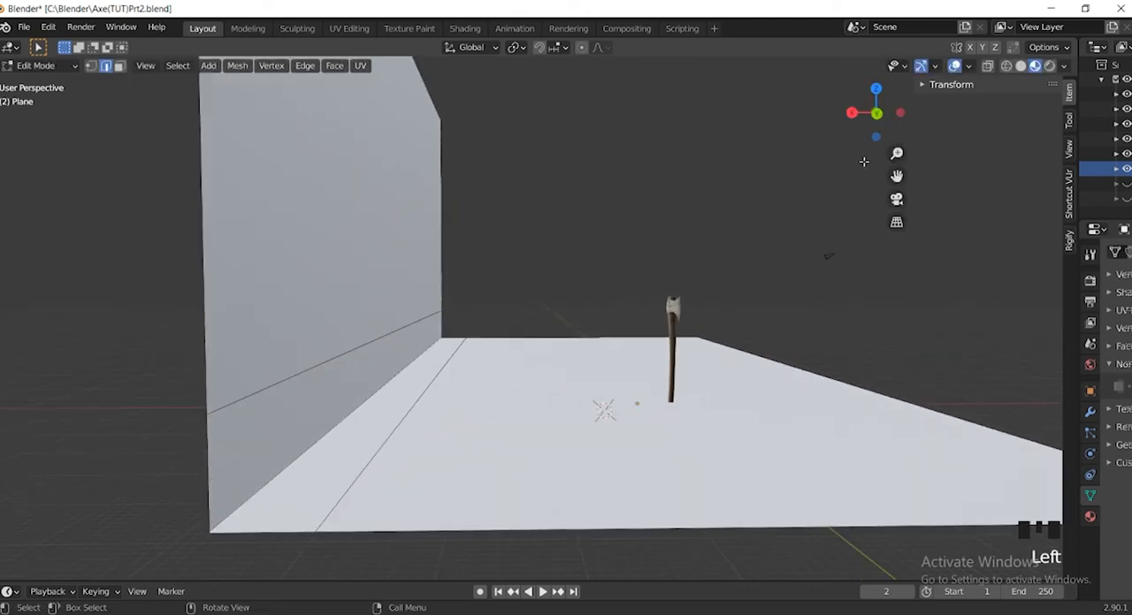
click(875, 114)
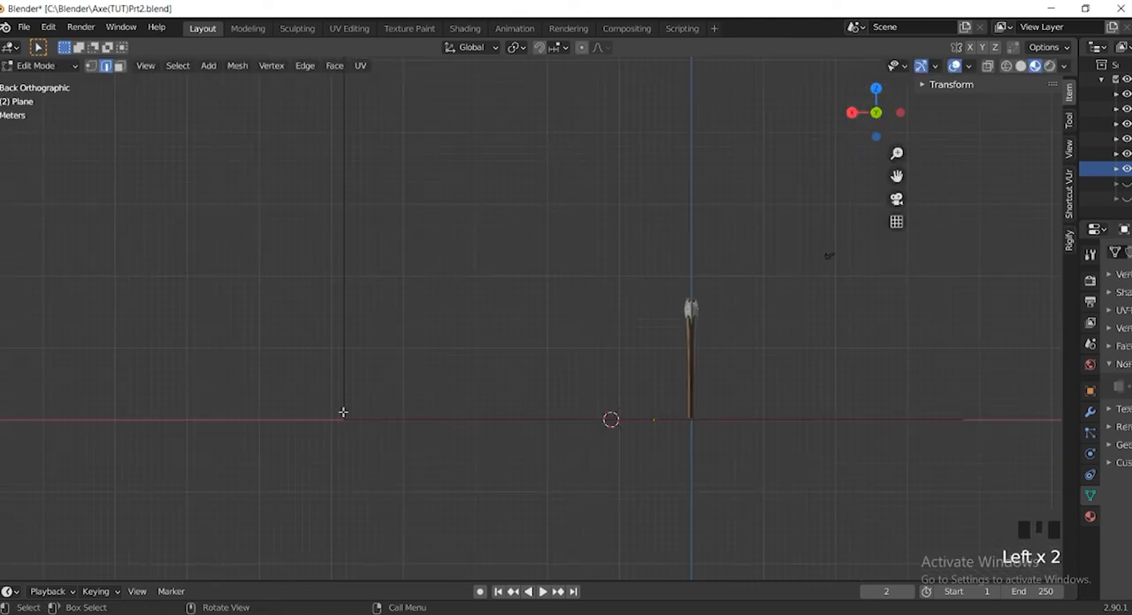
key(g)
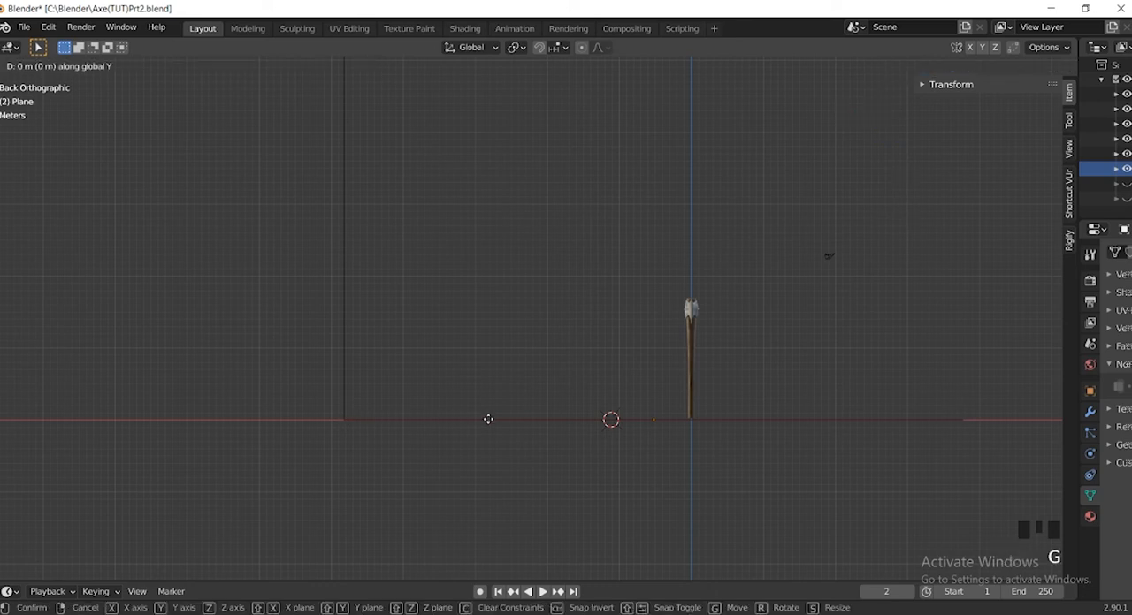
key(x)
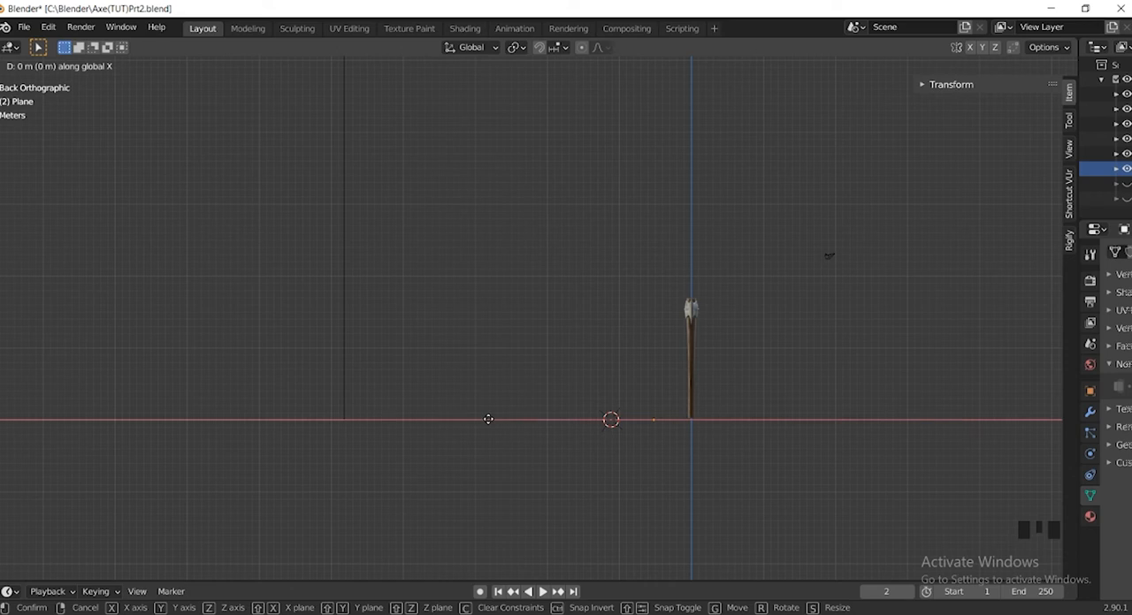
key(Escape)
Move the corner edge with global Y locked, about 2.3 m horizontally and 3.7 m up, and return to Object Mode
key(g)
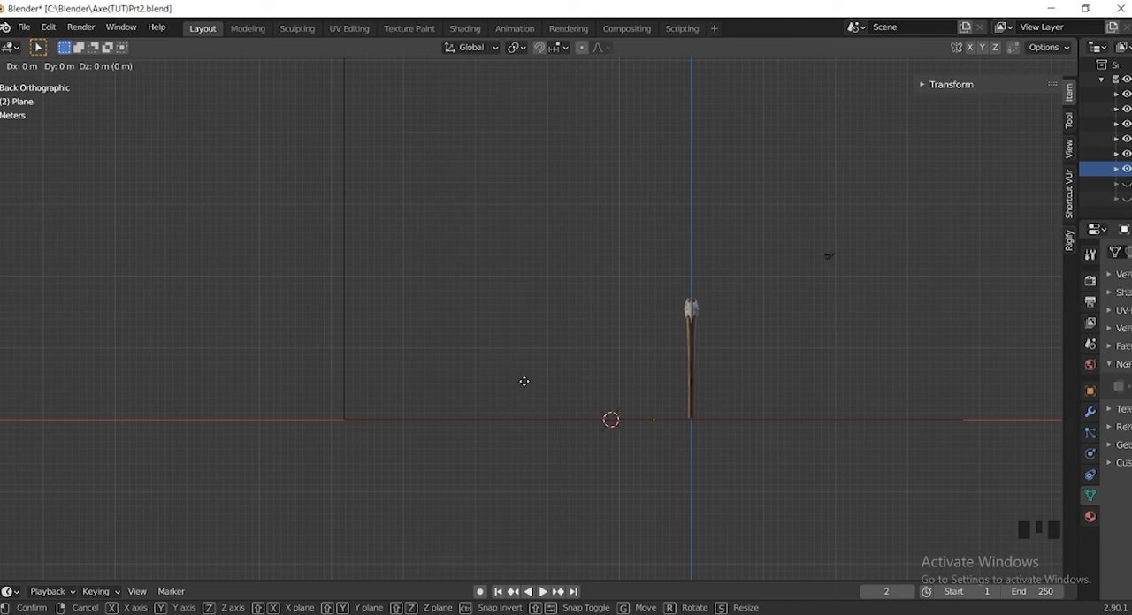
key(z)
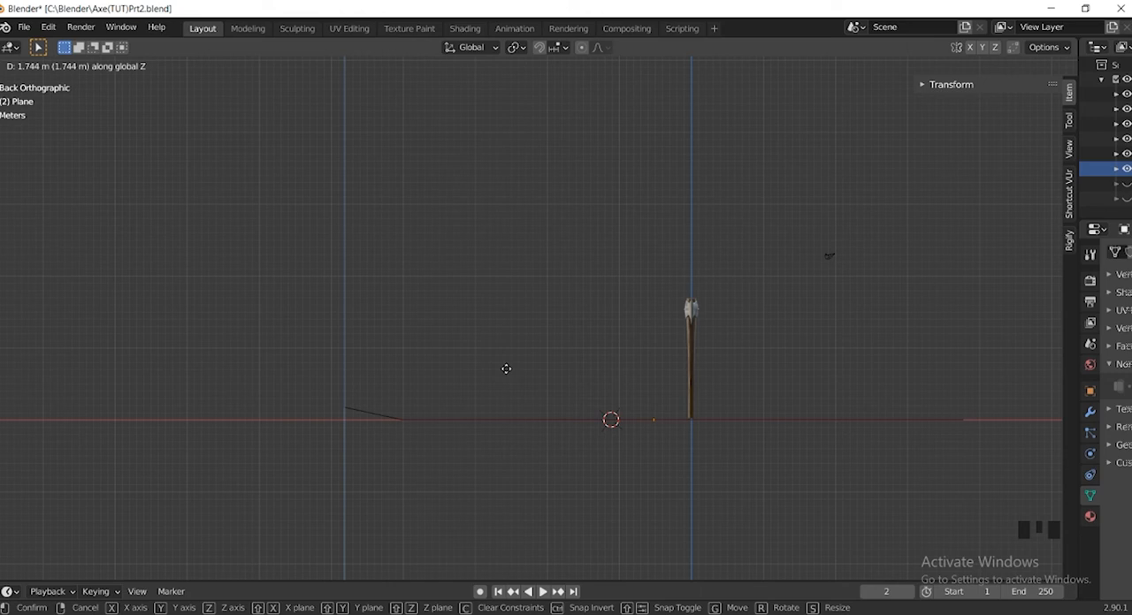
key(shift+y)
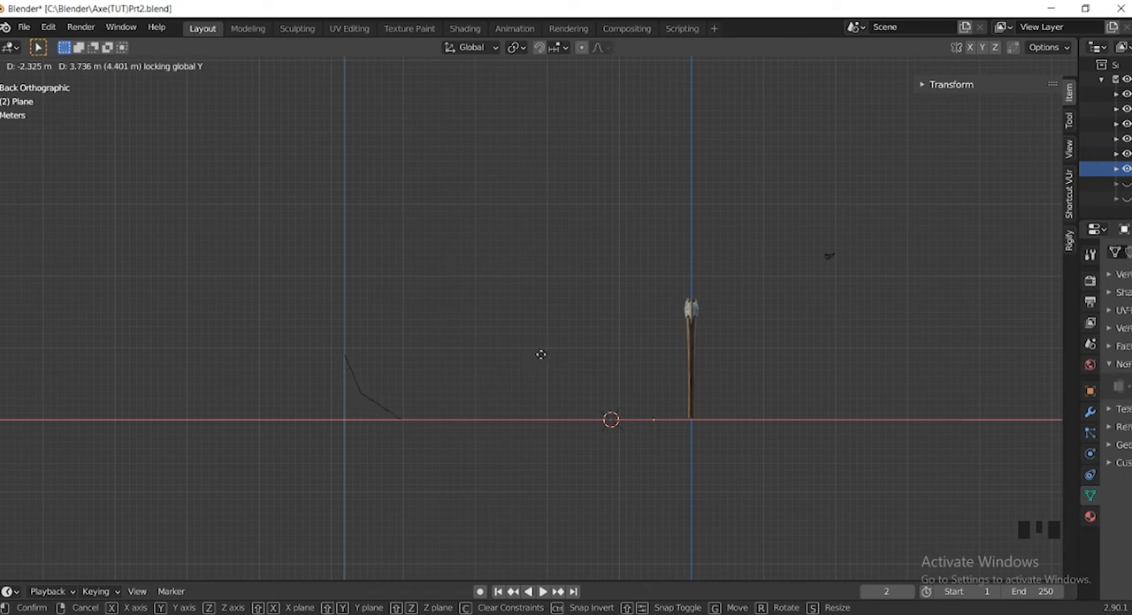
click(540, 354)
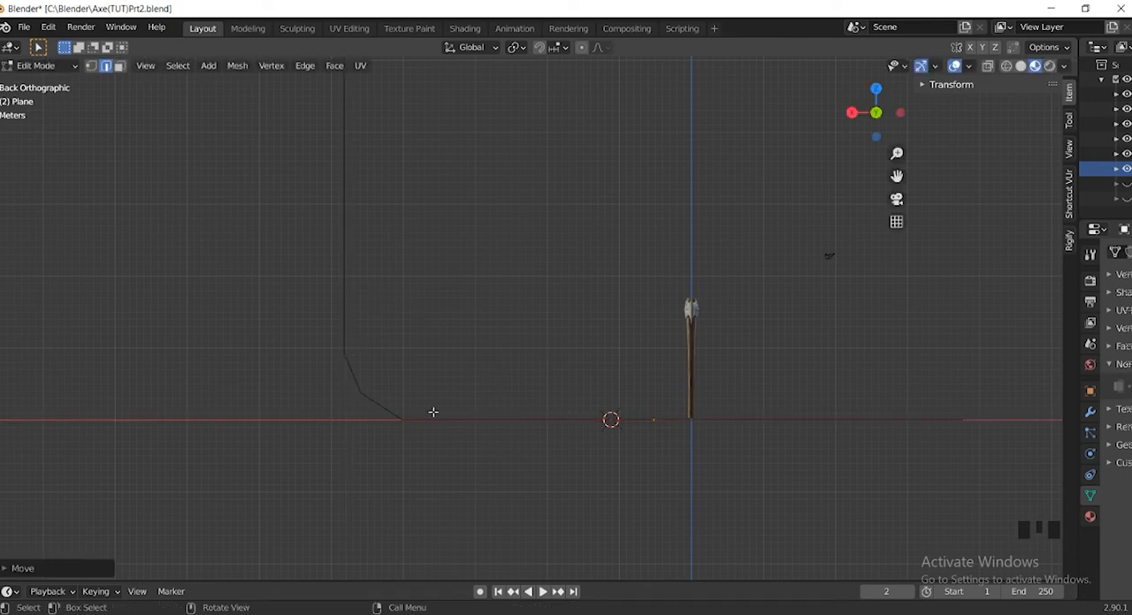
middle_drag(592, 336, 671, 309)
key(Tab)
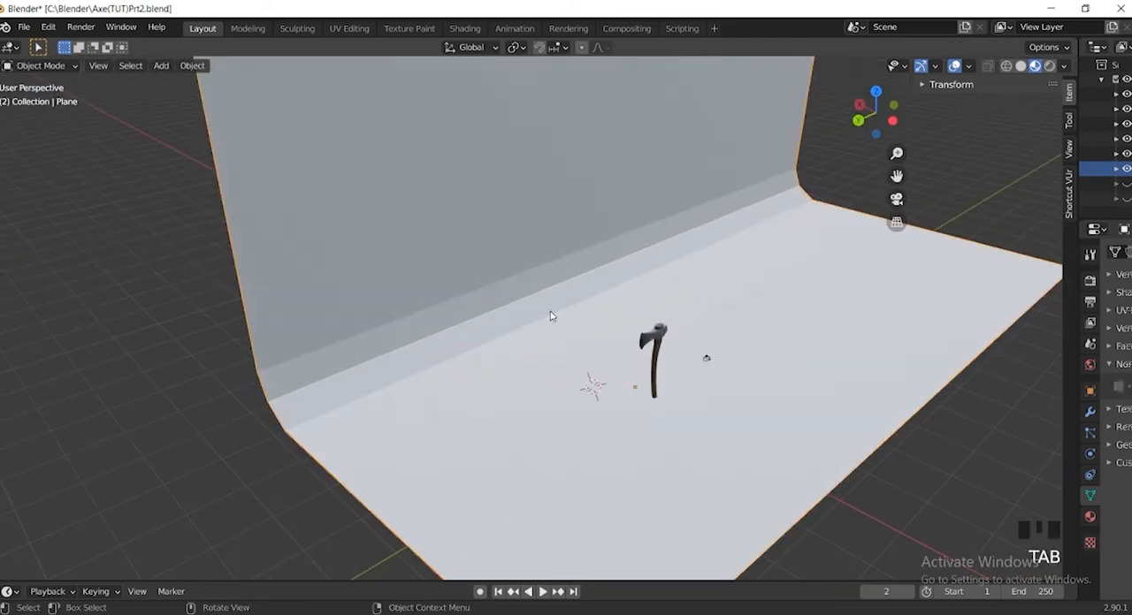
Widen the properties area and add a Subdivision Surface modifier to the backdrop plane
drag(1074, 414, 895, 414)
click(906, 413)
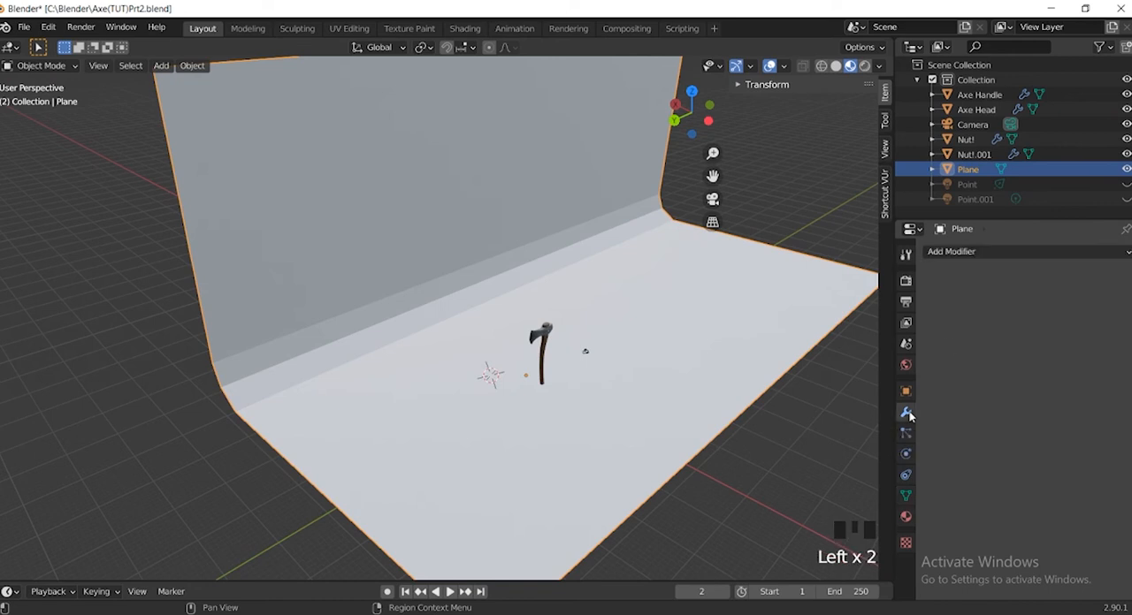
click(1013, 250)
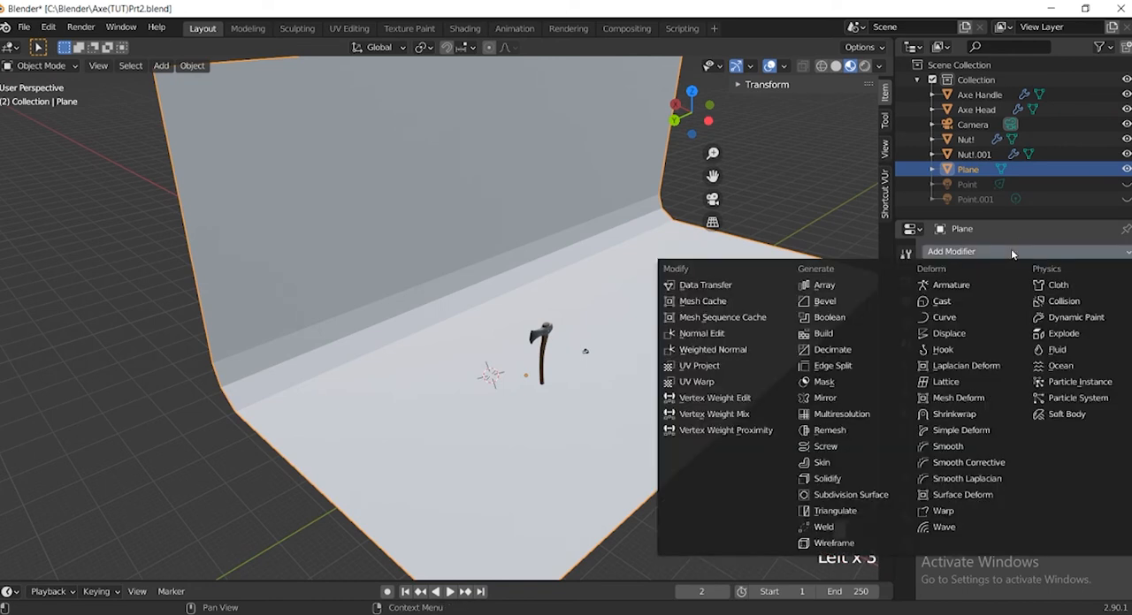
click(842, 497)
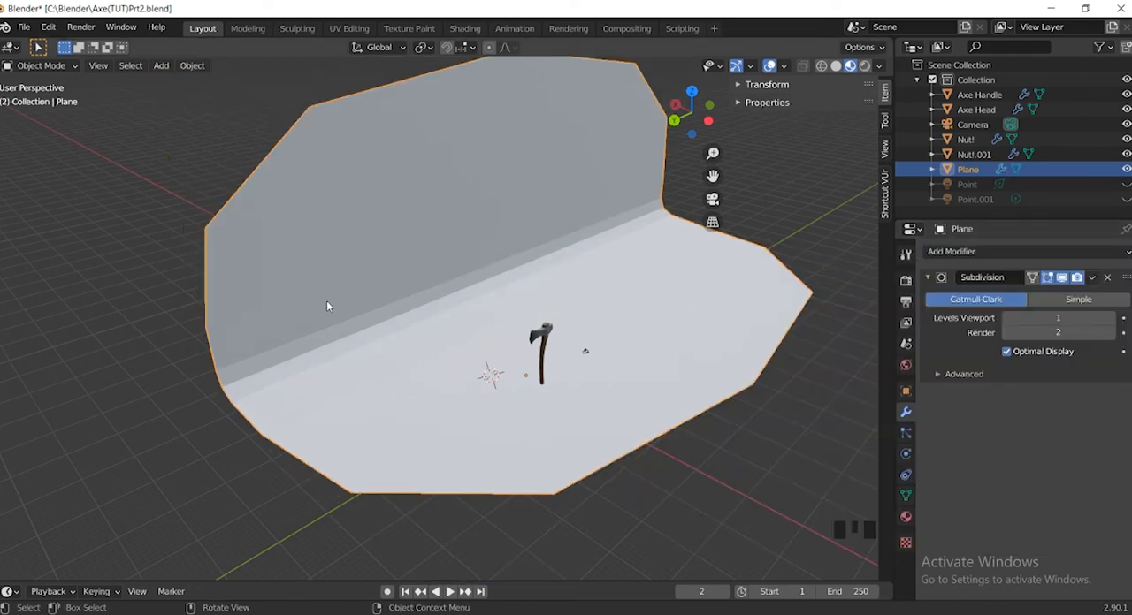
Add supporting loop cuts close to the wall's upper edge and the floor's front edge to sharpen the subdivided outline
key(Tab)
scroll(326, 302, up, 2)
key(ctrl+t)
click(224, 175)
right_click(437, 227)
key(ctrl+r)
click(233, 188)
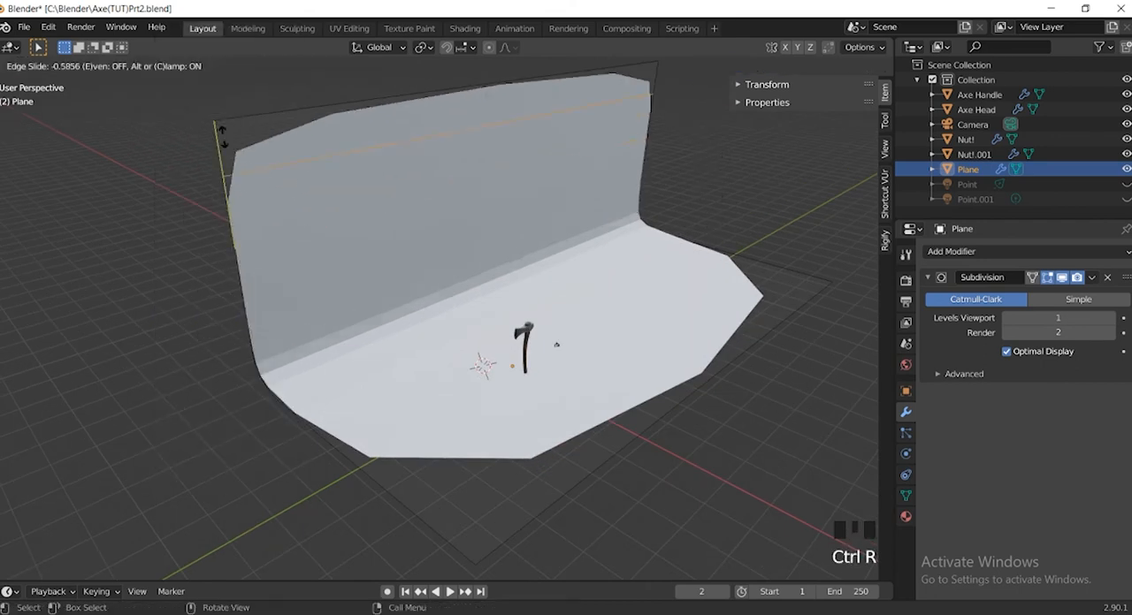
click(220, 128)
key(ctrl+r)
click(389, 486)
click(463, 548)
Add two loop cuts across the backdrop's width and scale them apart along Y toward its side edges
key(ctrl+r)
click(500, 545)
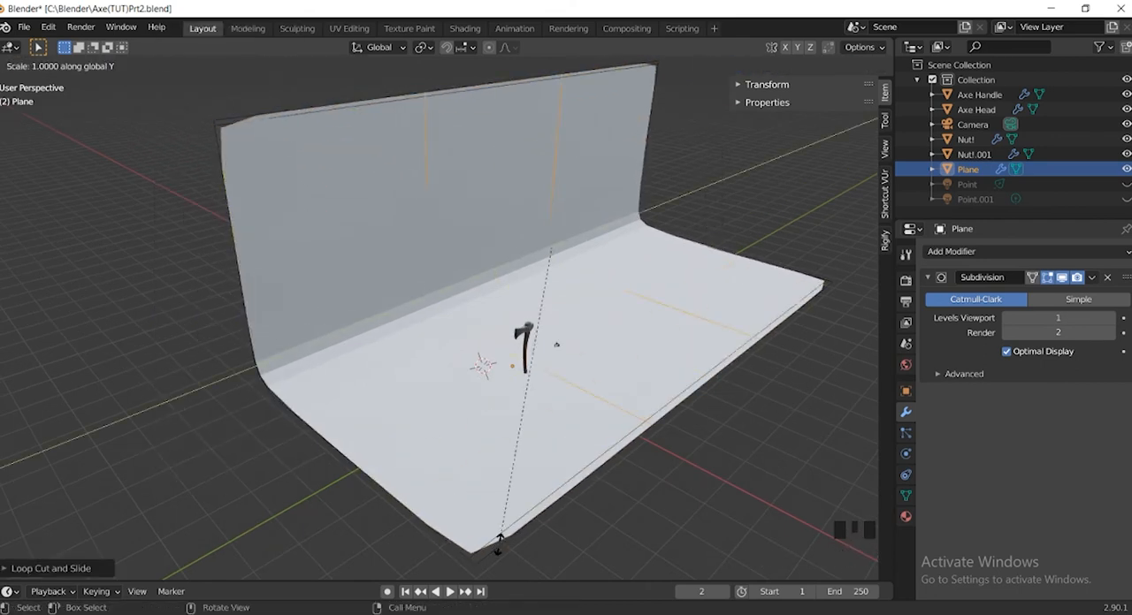
click(498, 545)
Return to Object Mode and apply Shade Smooth to the backdrop plane
key(Tab)
right_click(385, 327)
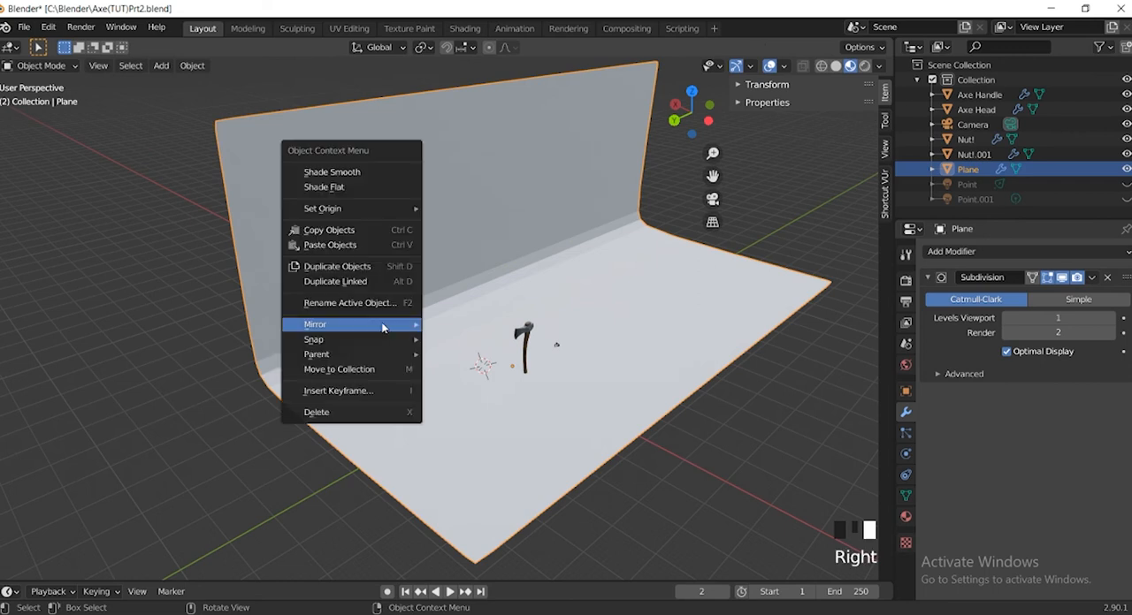
click(329, 173)
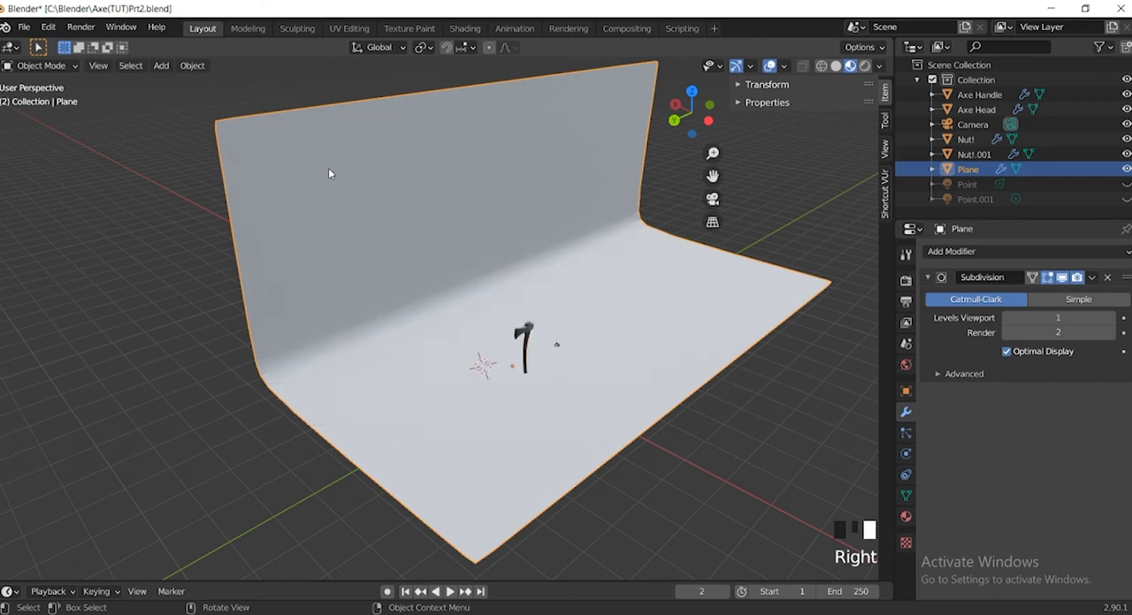
Select the camera and inspect its placement relative to the axe and backdrop
scroll(576, 321, up, 5)
middle_drag(581, 328, 502, 253)
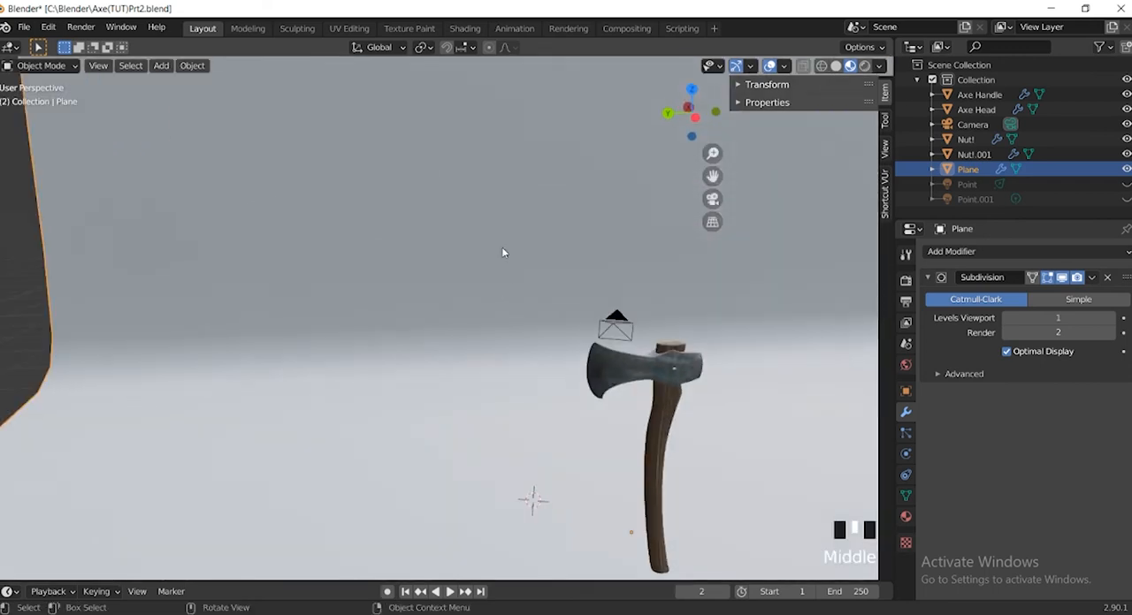
shift+middle_drag(533, 389, 524, 237)
click(510, 188)
scroll(570, 227, up, 4)
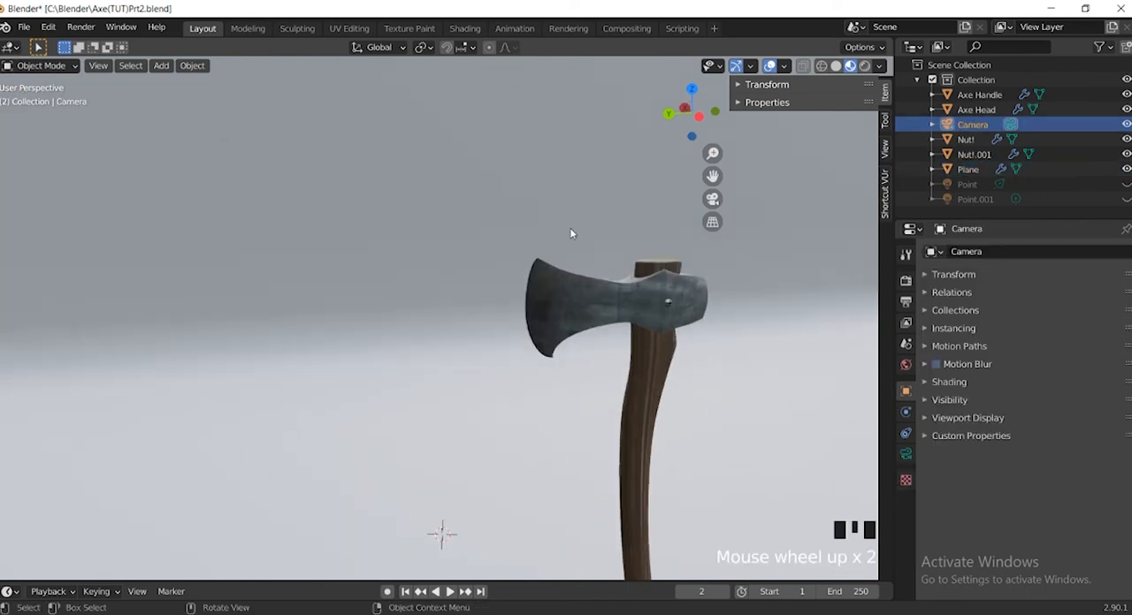
scroll(427, 290, down, 3)
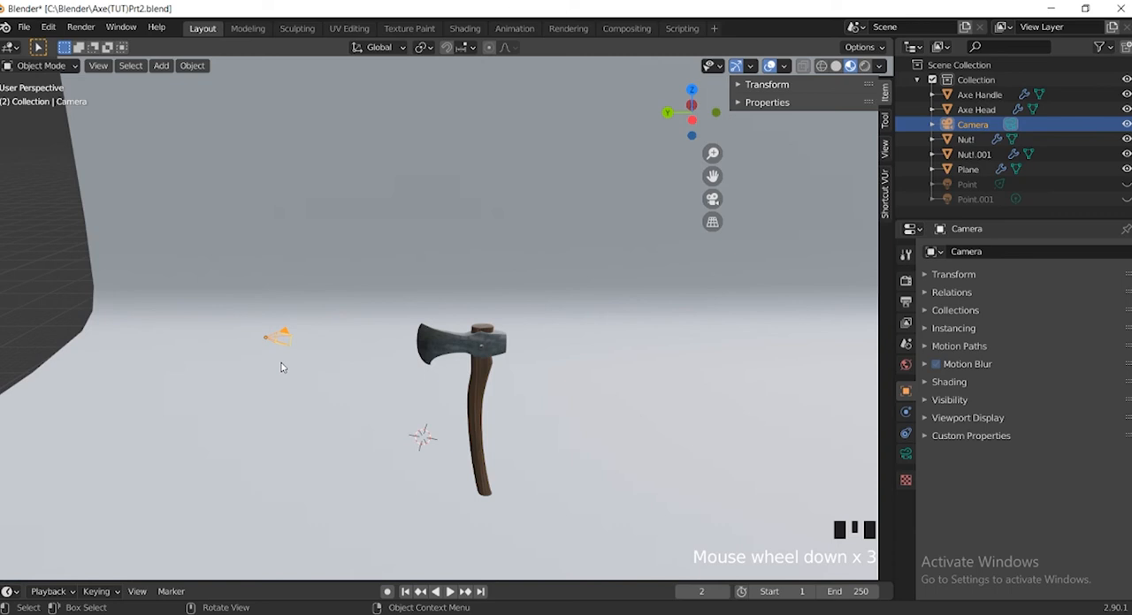
shift+middle_drag(275, 359, 300, 342)
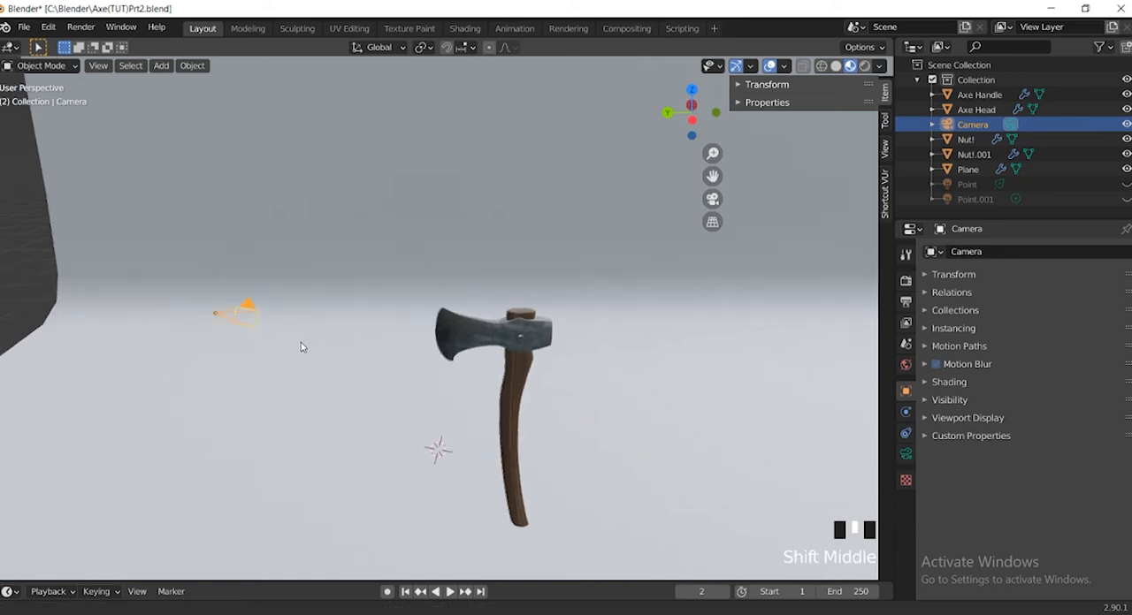
key(shift+a)
mouse_move(302, 344)
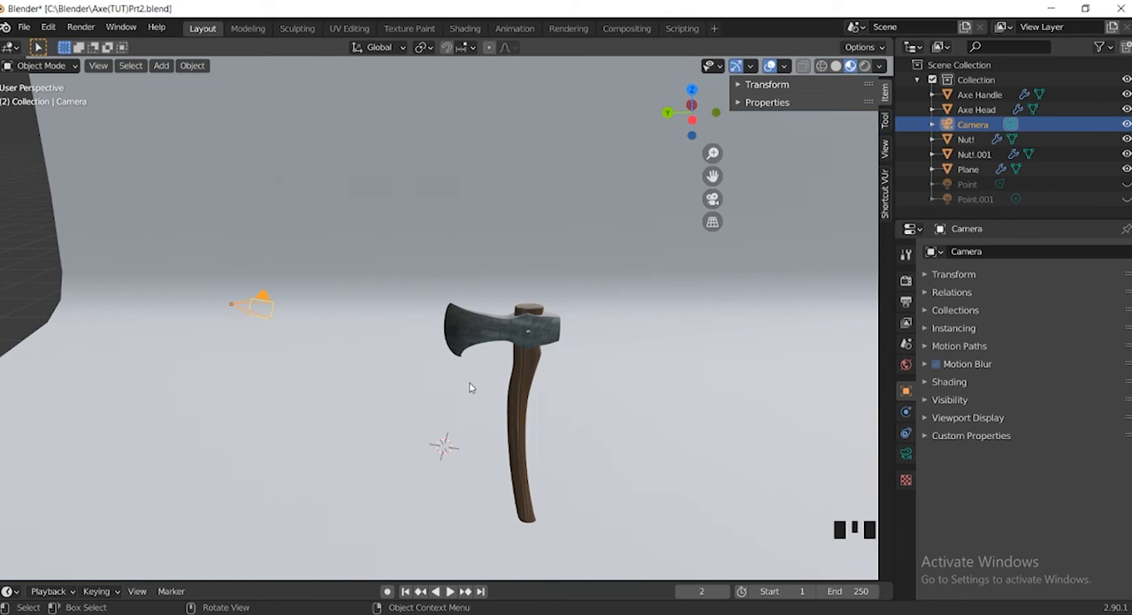
Preview the unlit scene through the camera in Rendered shading, and return to the perspective view in Material Preview
key(KP_0)
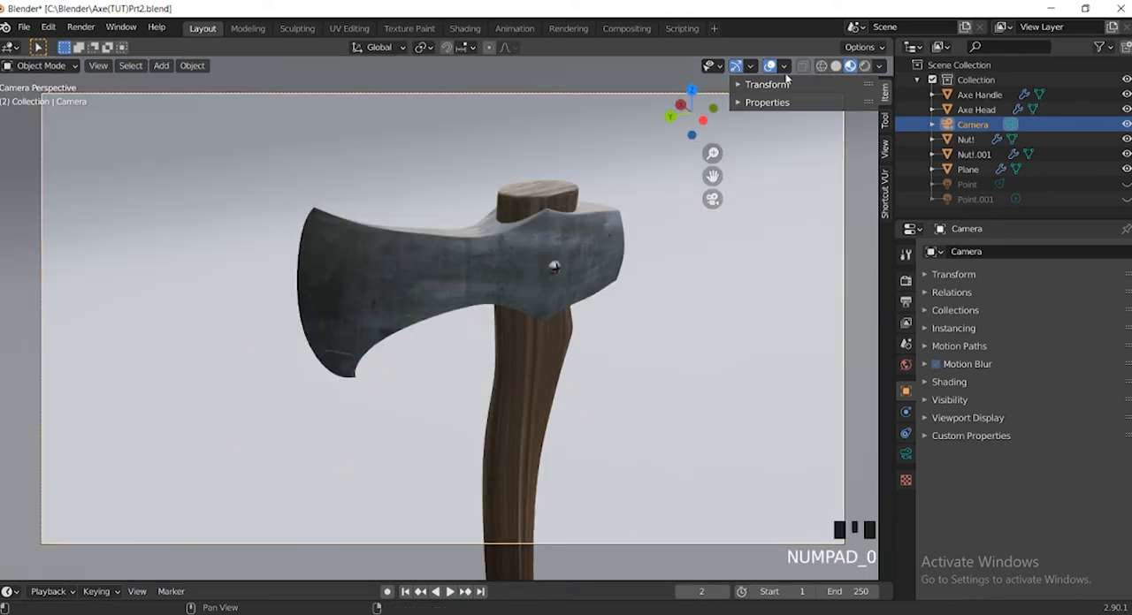
click(864, 65)
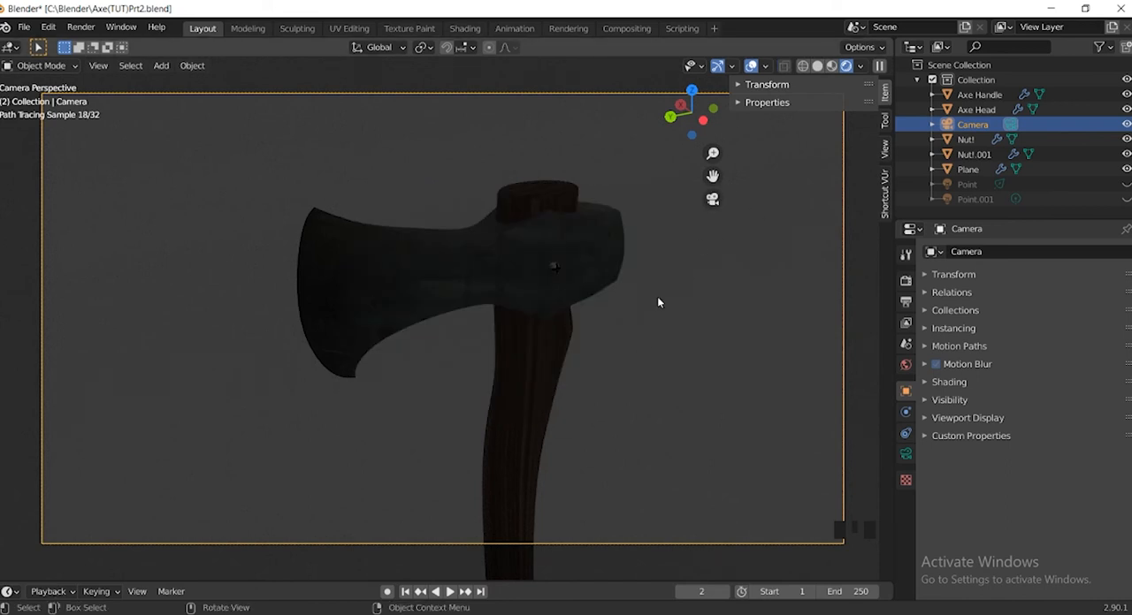
key(KP_0)
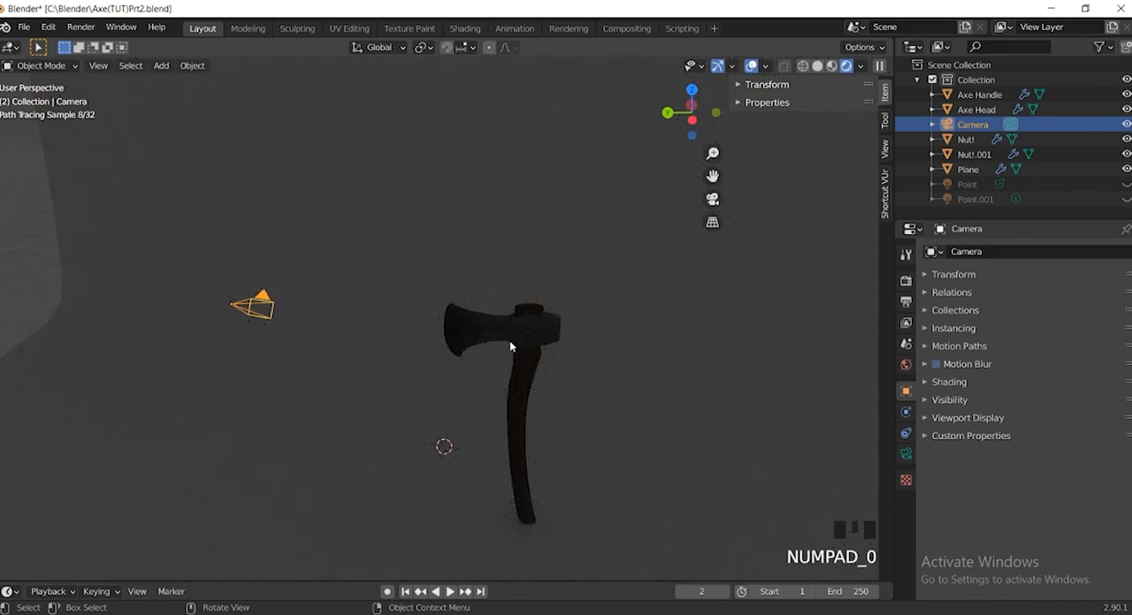
key(z)
click(464, 435)
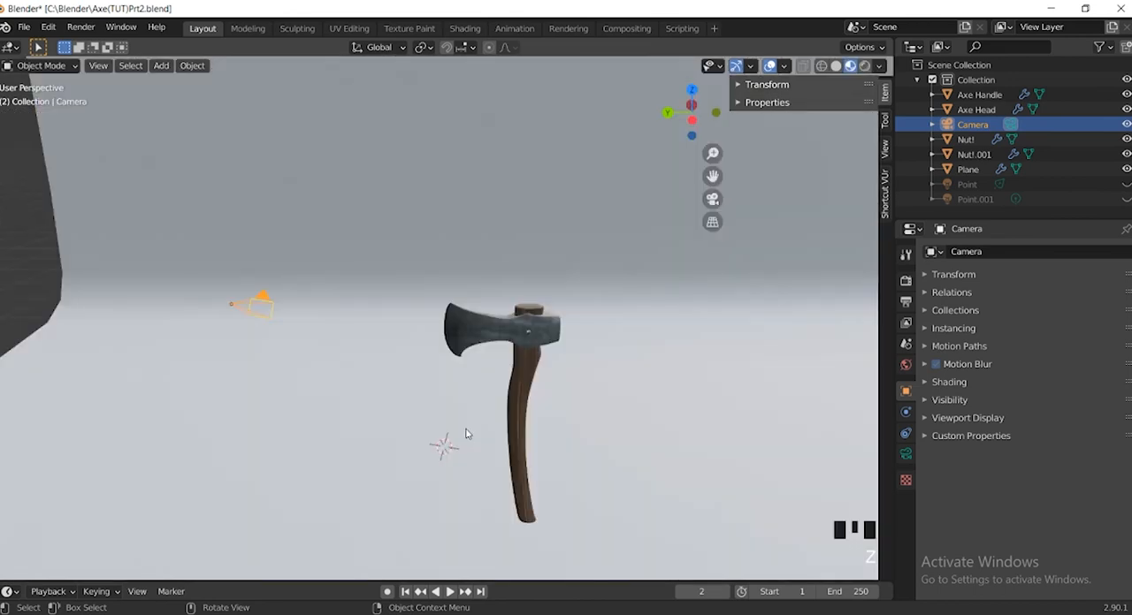
Add a point light at the 3D cursor and raise it along Z to roughly the height of the axe head
middle_drag(566, 432, 495, 404)
scroll(528, 391, down, 2)
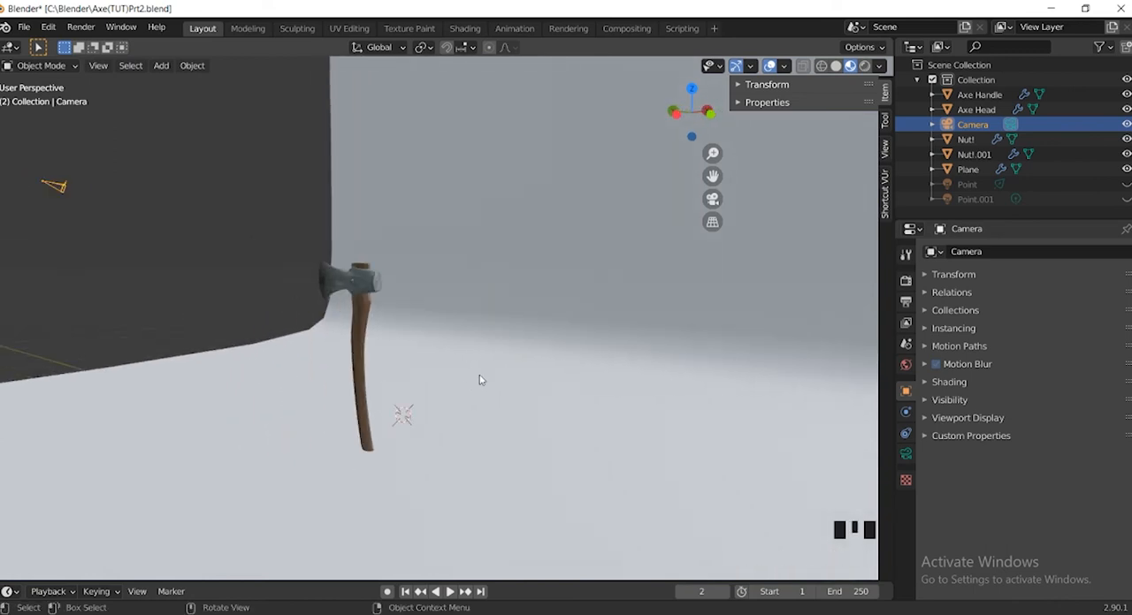
key(shift+a)
mouse_move(347, 482)
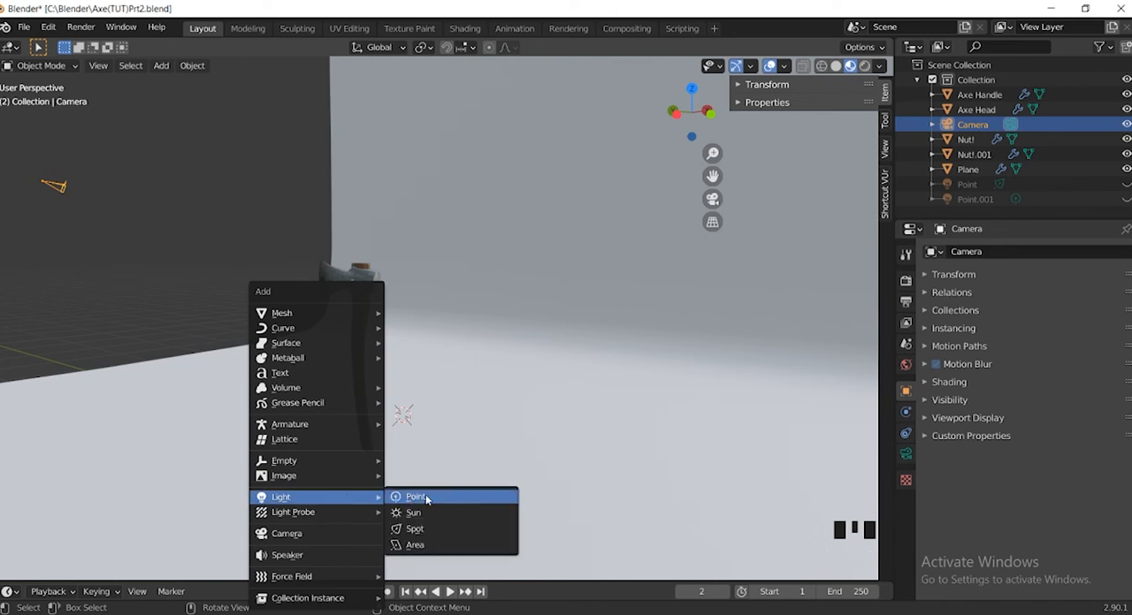
click(426, 496)
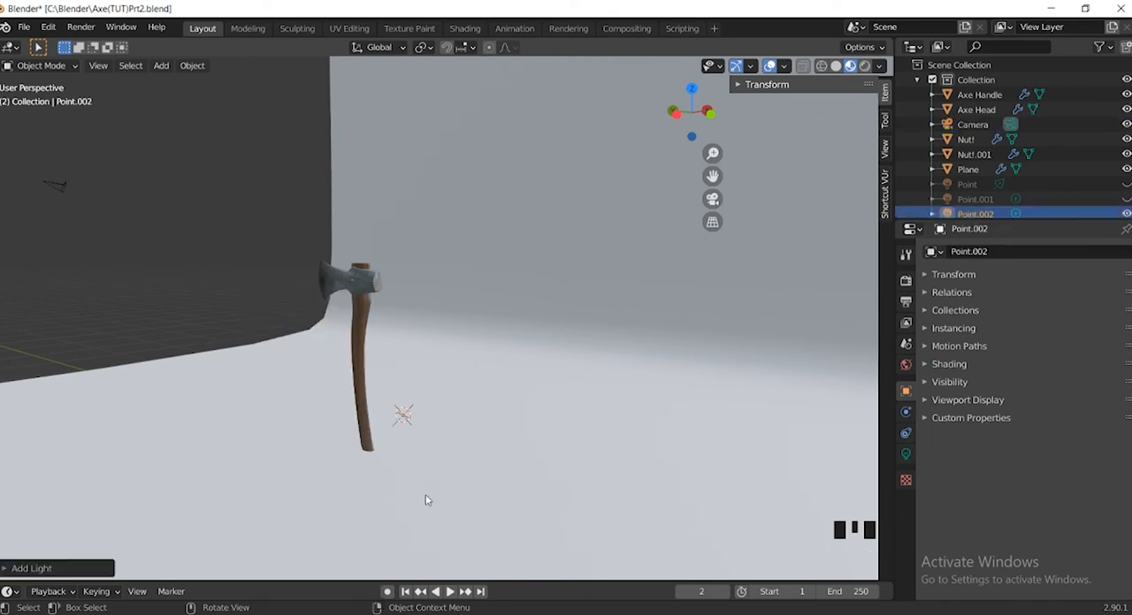
middle_drag(485, 460, 427, 479)
key(g)
key(z)
click(427, 397)
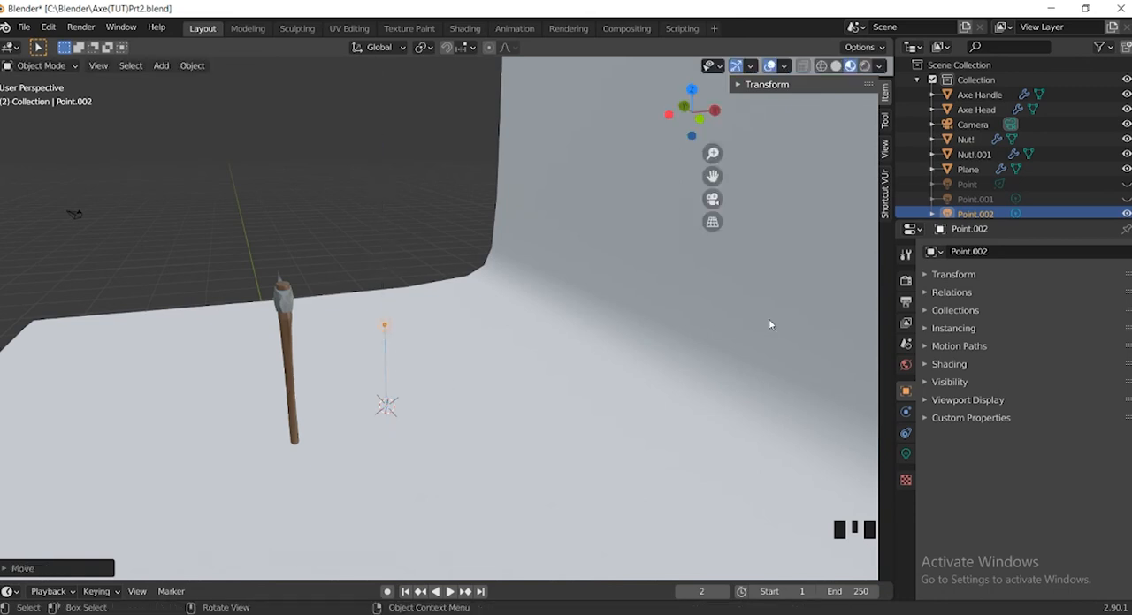
Switch the viewport to Rendered shading and set the new point light's power to 9000 W
click(864, 66)
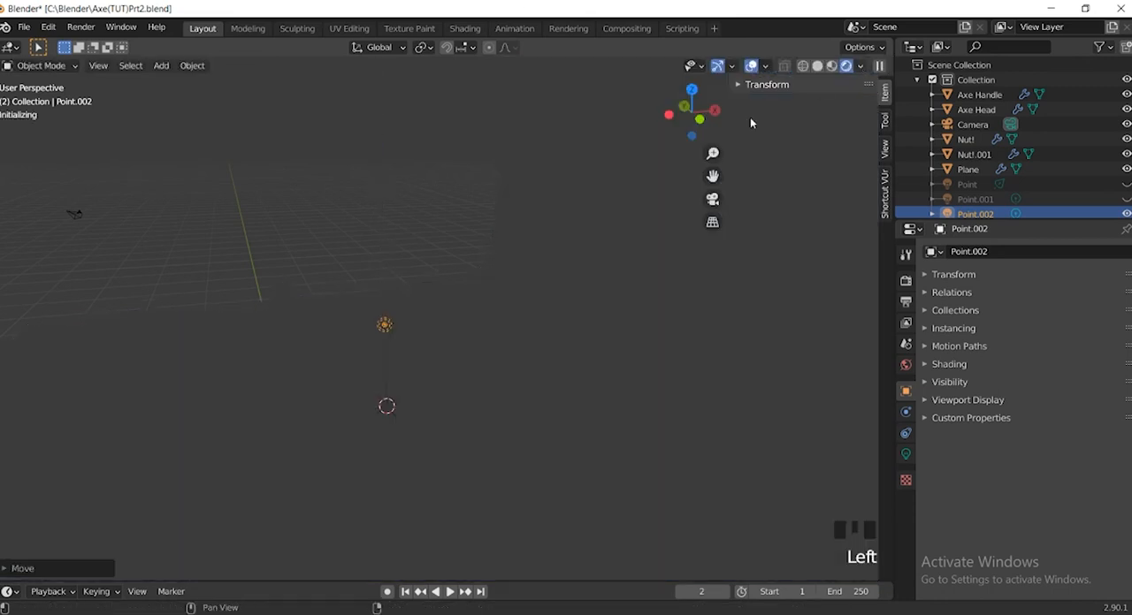
mouse_move(347, 415)
middle_down()
mouse_move(424, 403)
mouse_move(383, 390)
middle_up()
scroll(437, 403, up, 3)
double_click(359, 338)
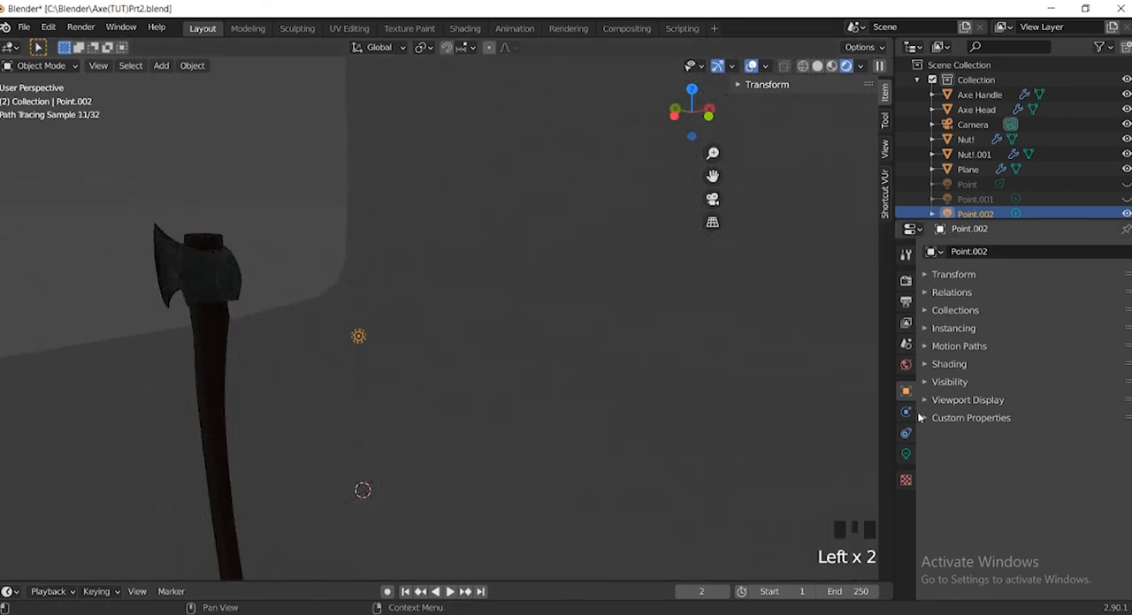
click(906, 454)
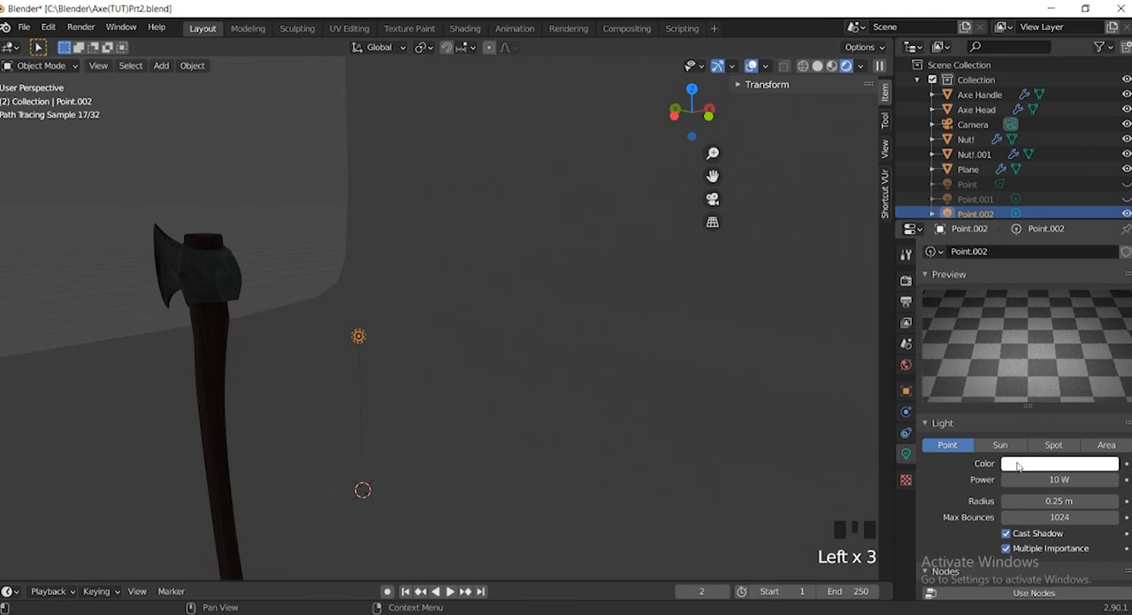
click(907, 456)
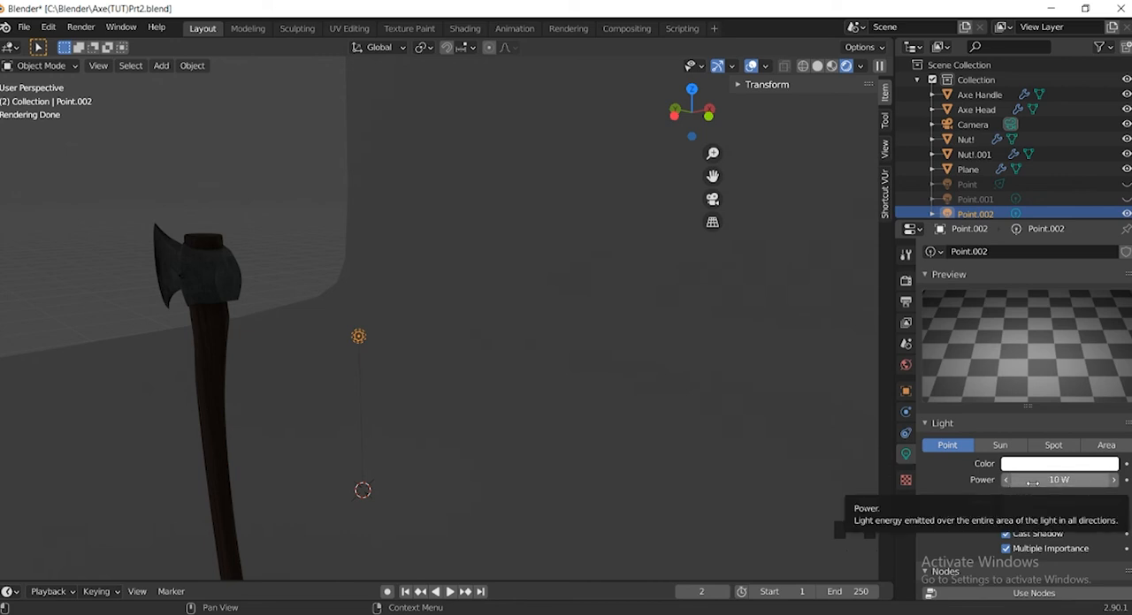
click(1065, 480)
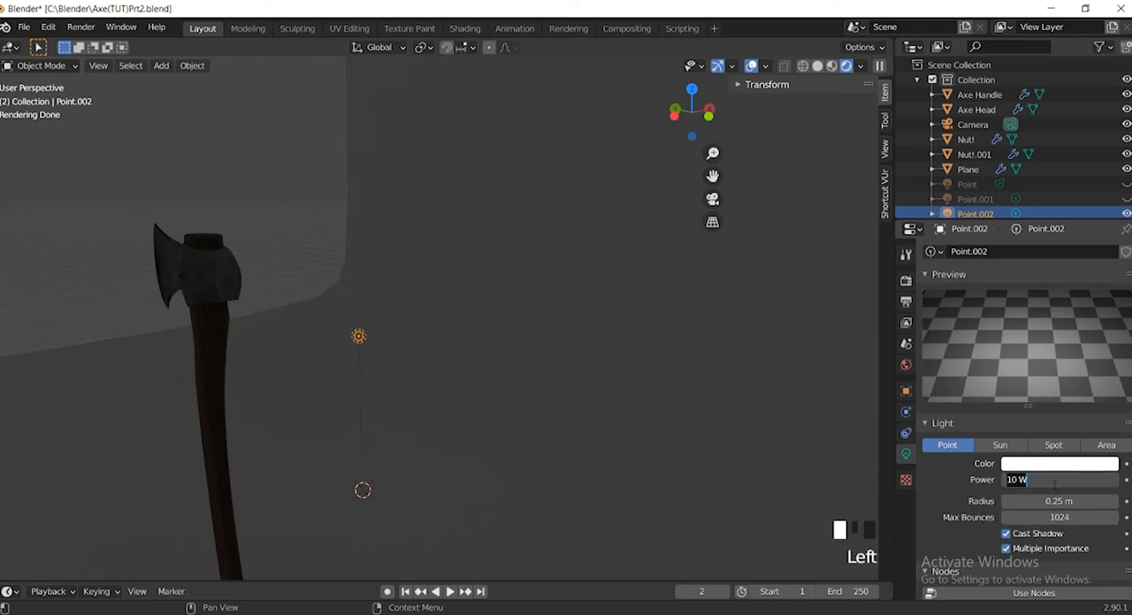
text(9)
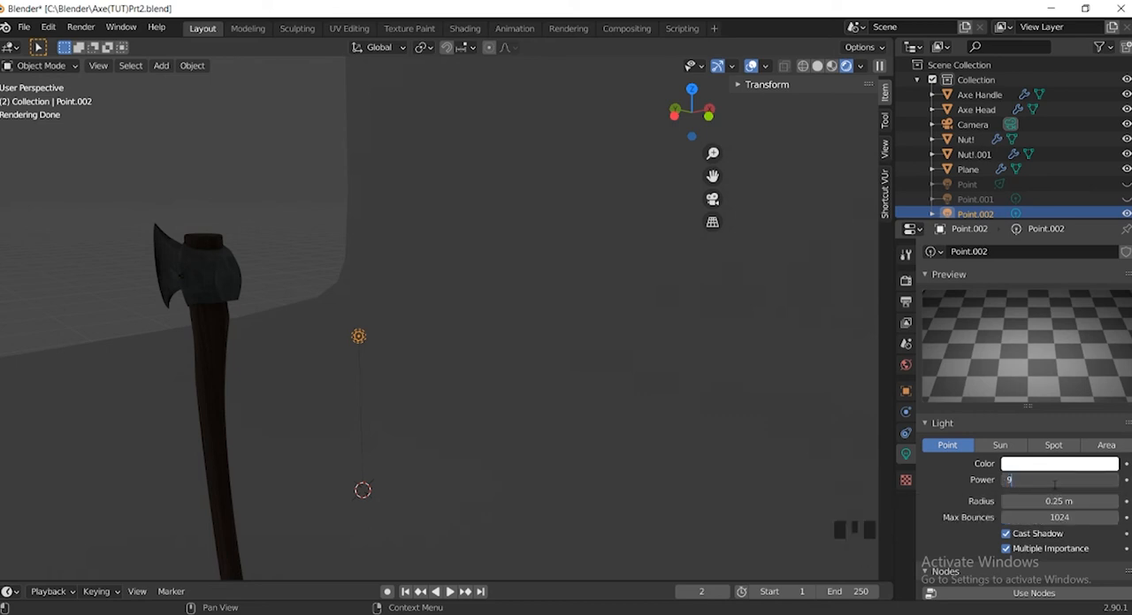
text(000)
key(Return)
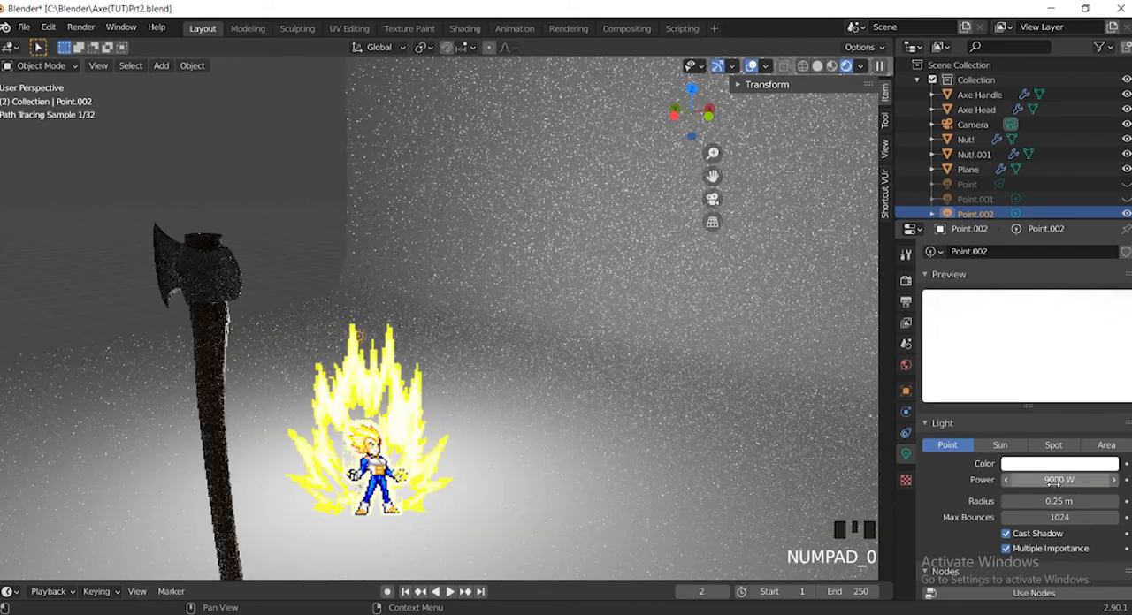
Move the point light about 40 m along negative X to the camera side of the axe, and raise it along Z
scroll(372, 415, down, 4)
middle_drag(372, 415, 410, 426)
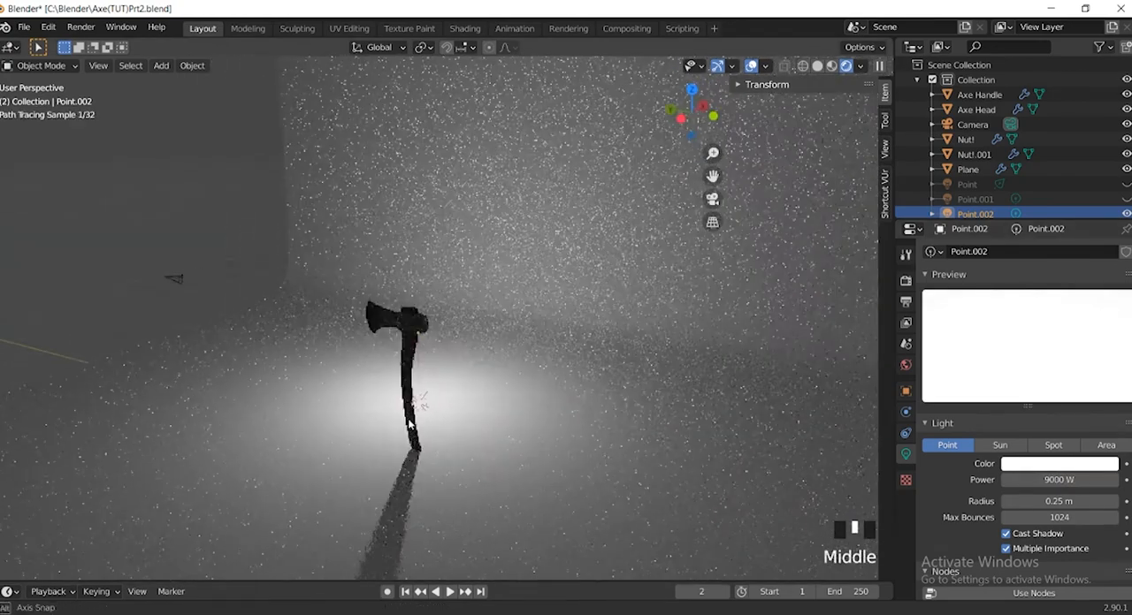
mouse_move(449, 379)
middle_down()
mouse_move(469, 391)
mouse_move(449, 392)
middle_up()
key(g)
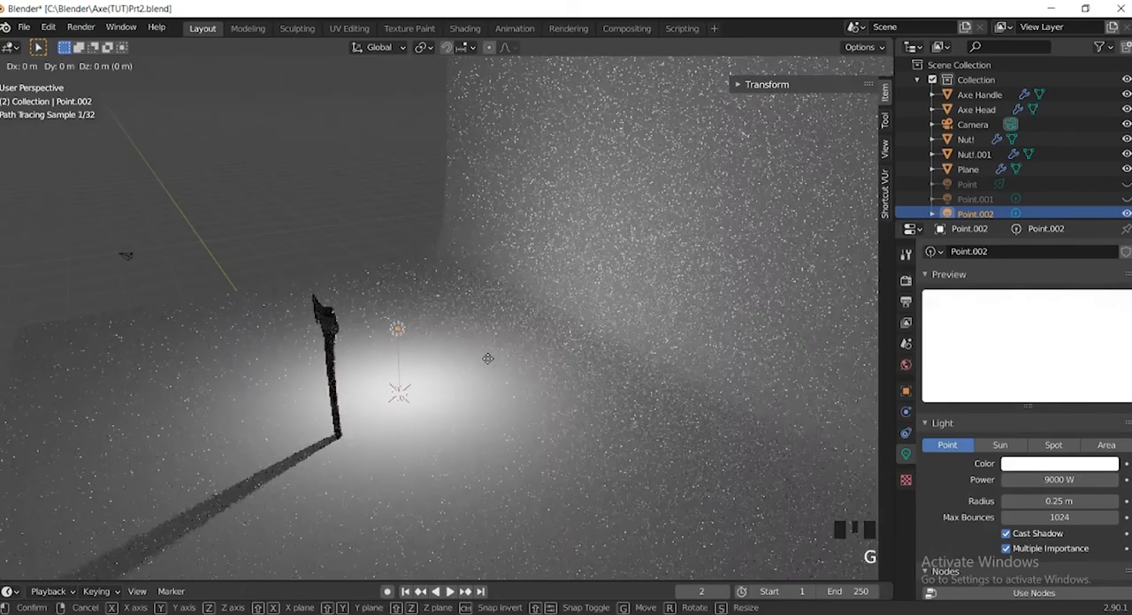
key(x)
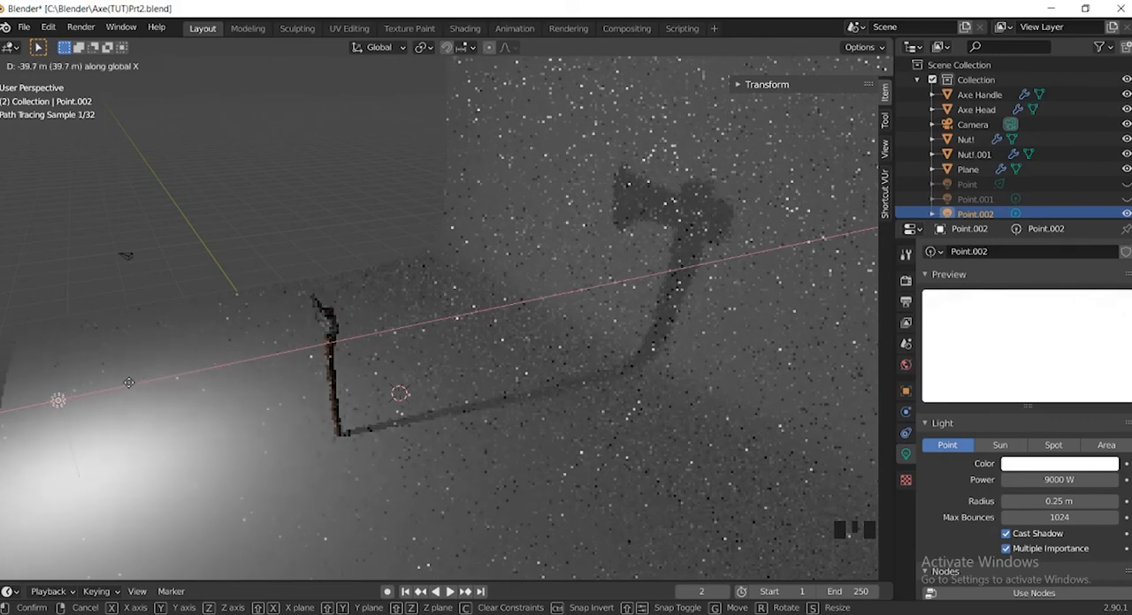
click(128, 401)
key(g)
key(z)
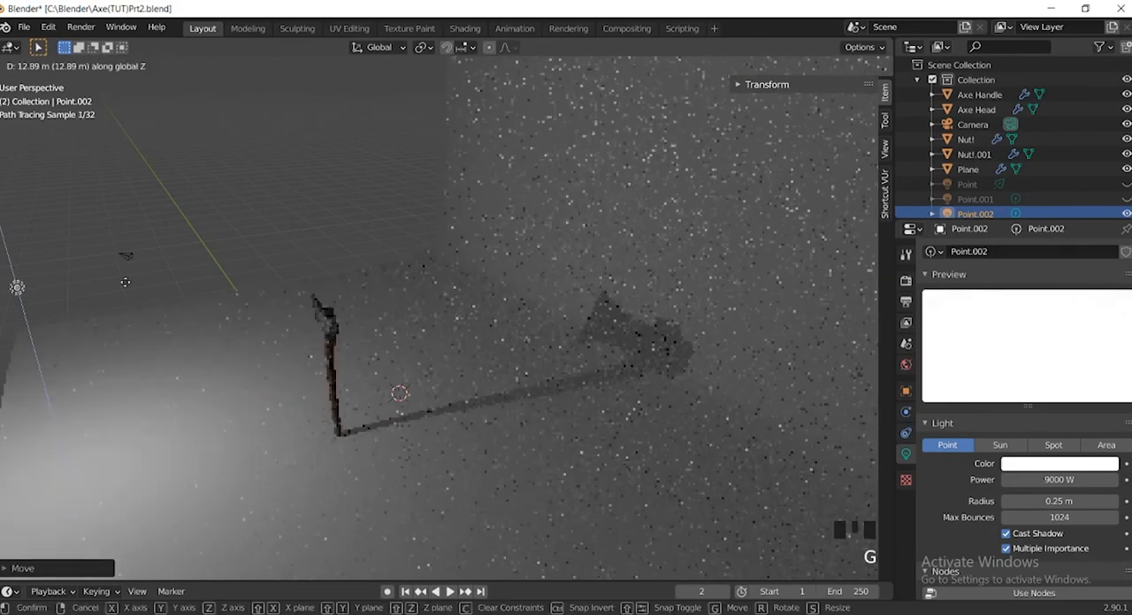
click(128, 322)
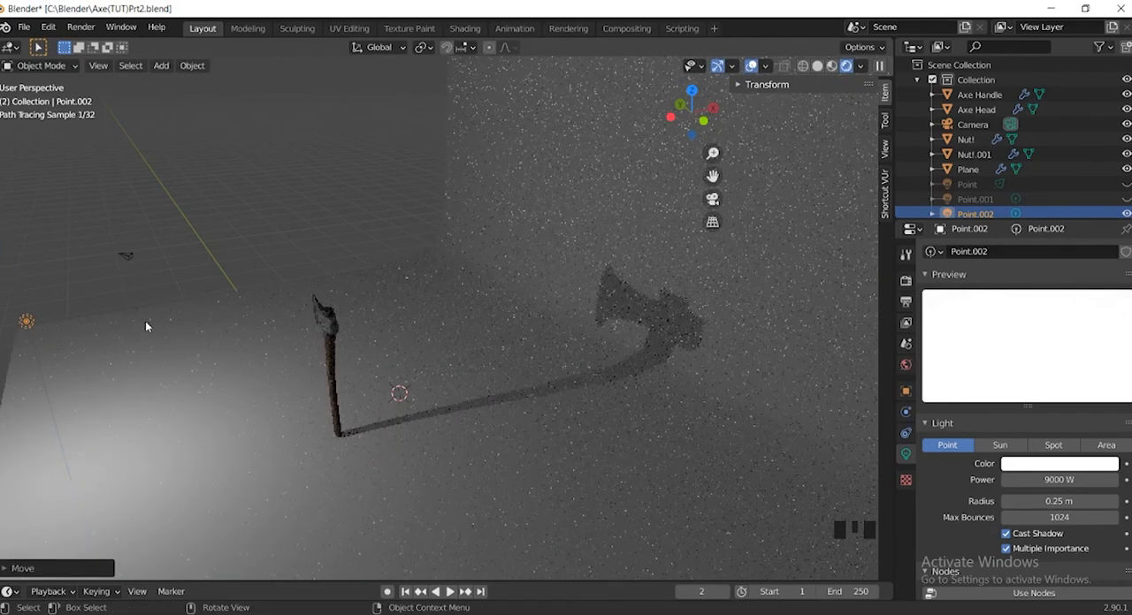
Check the axe's lighting through the camera, and return to the perspective view with Material Preview shading
middle_click(148, 324)
key(KP_0)
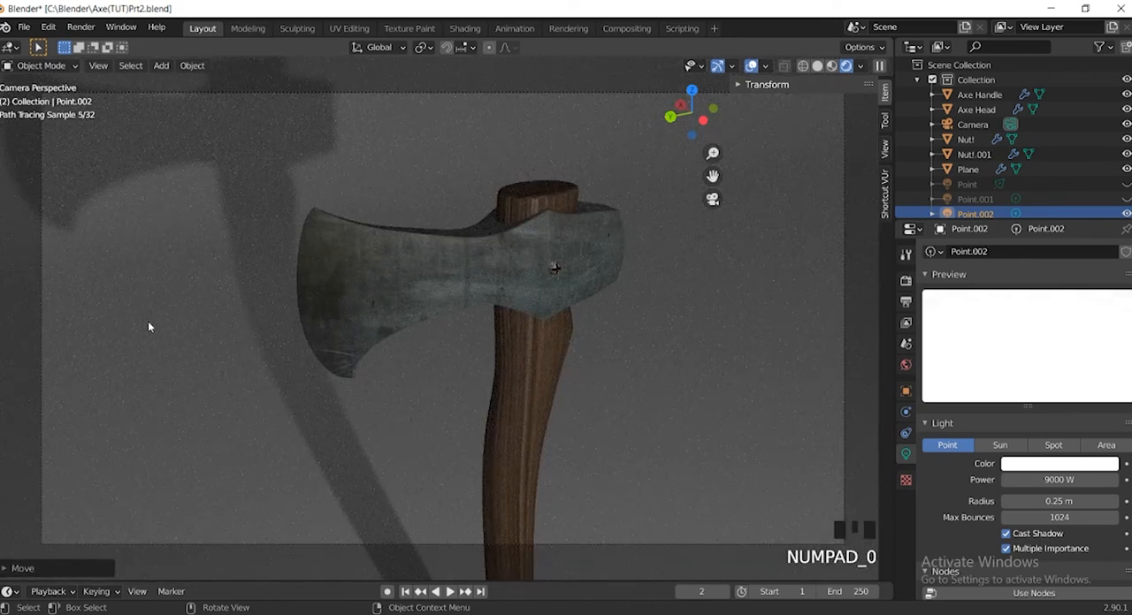
click(831, 65)
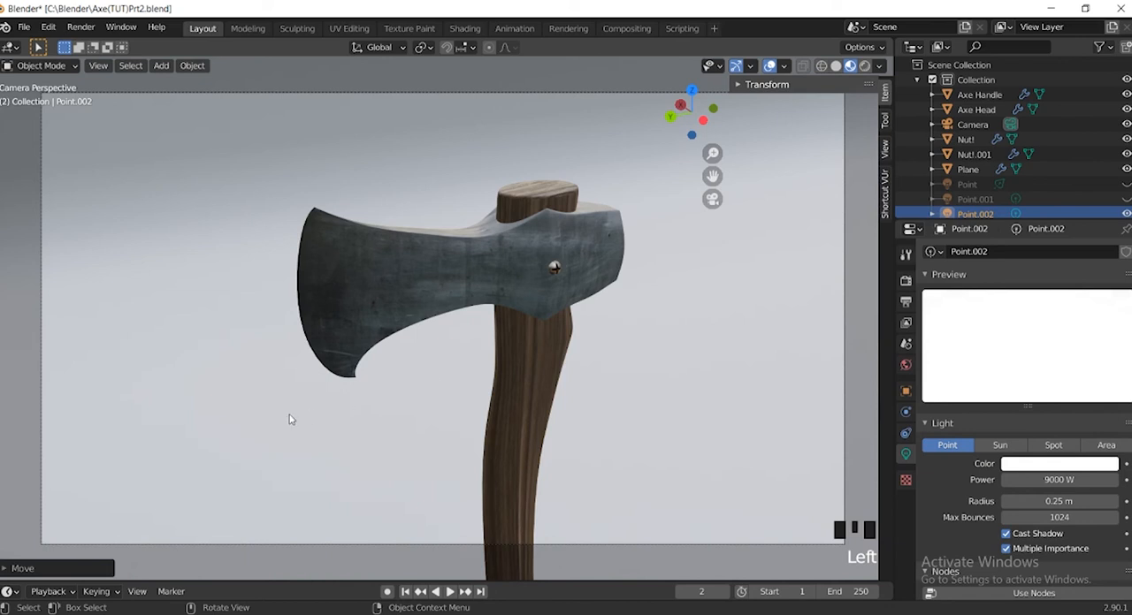
key(KP_0)
Add a second point light at the 3D cursor with 500 W power and a warm light-yellow color
middle_drag(403, 389, 407, 374)
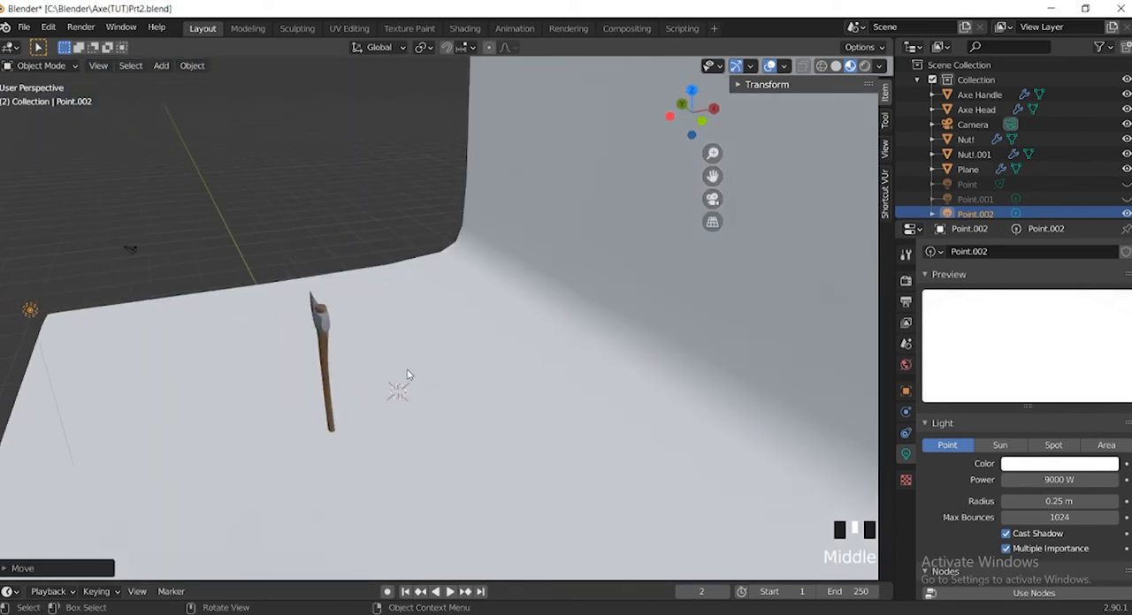
key(shift+a)
click(482, 370)
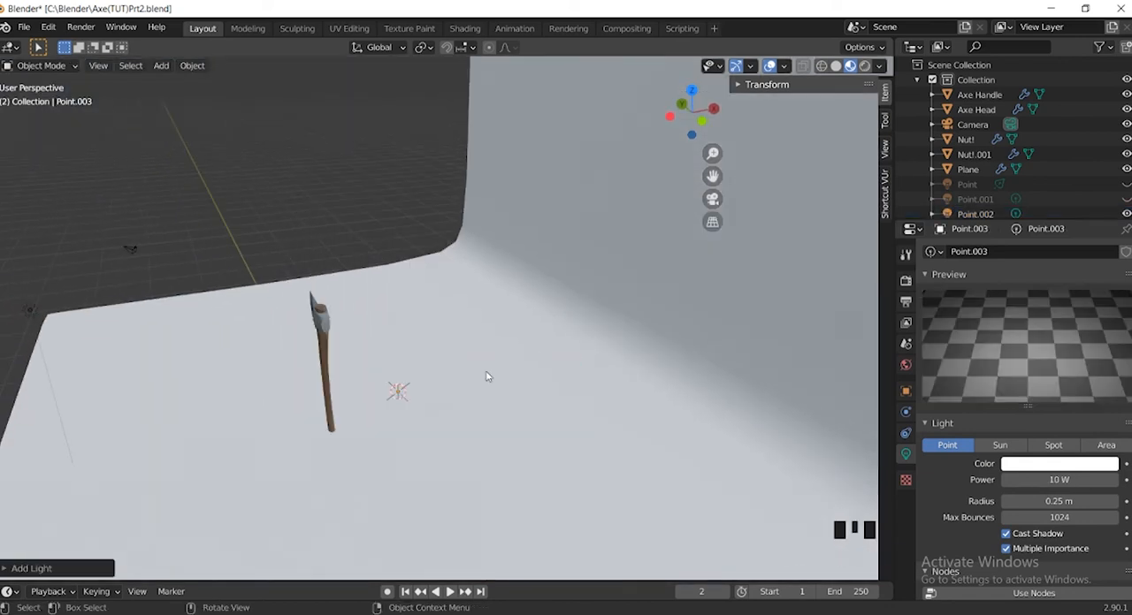
click(1050, 480)
text(500)
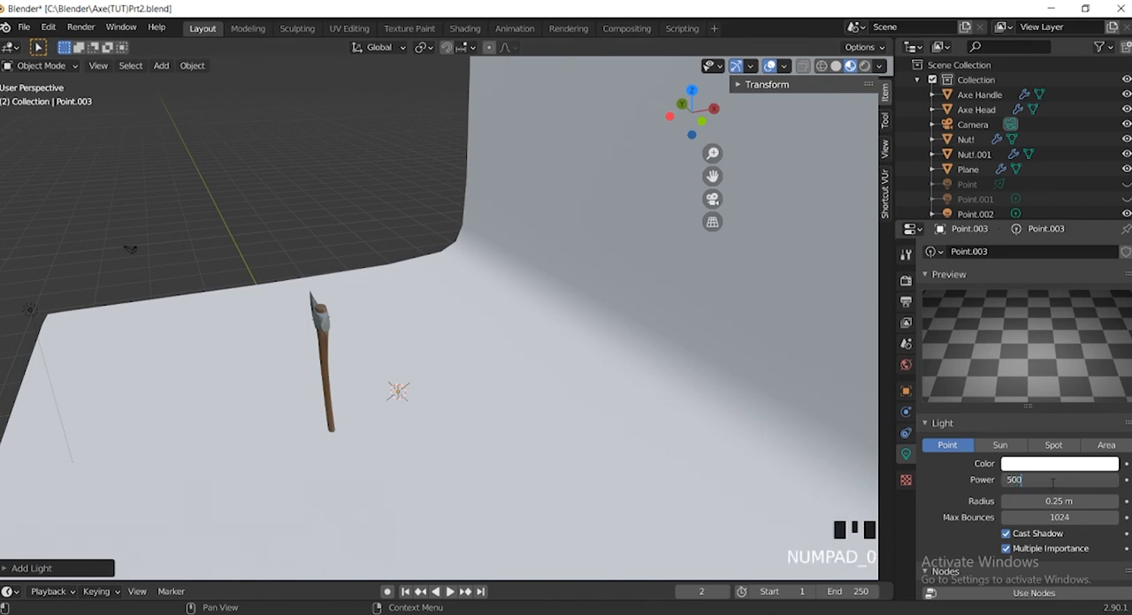
key(Return)
click(1059, 463)
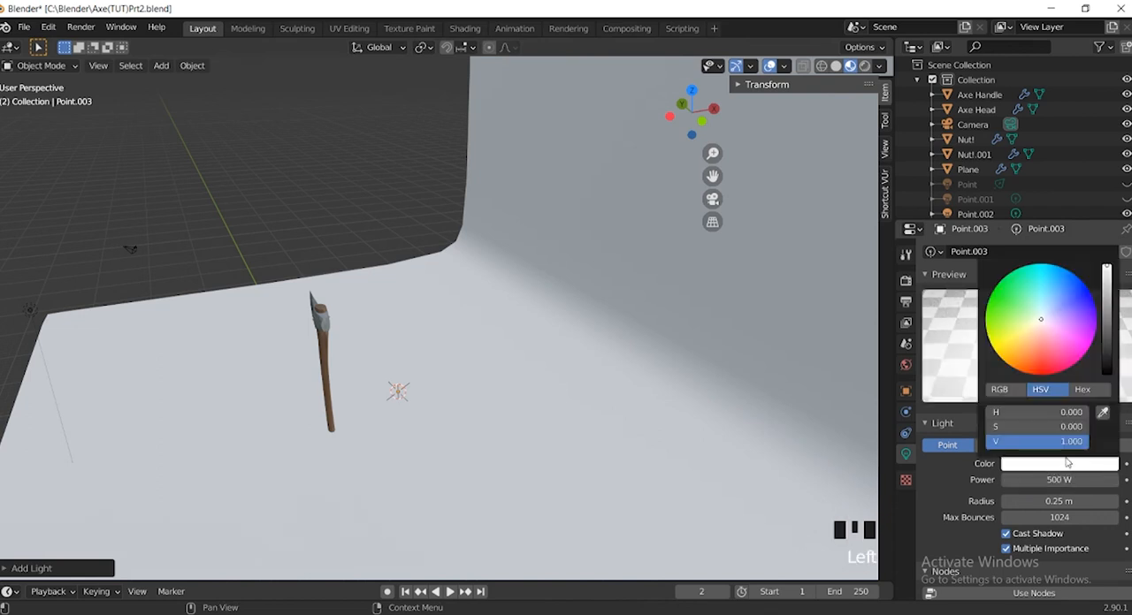
drag(1031, 330, 1024, 337)
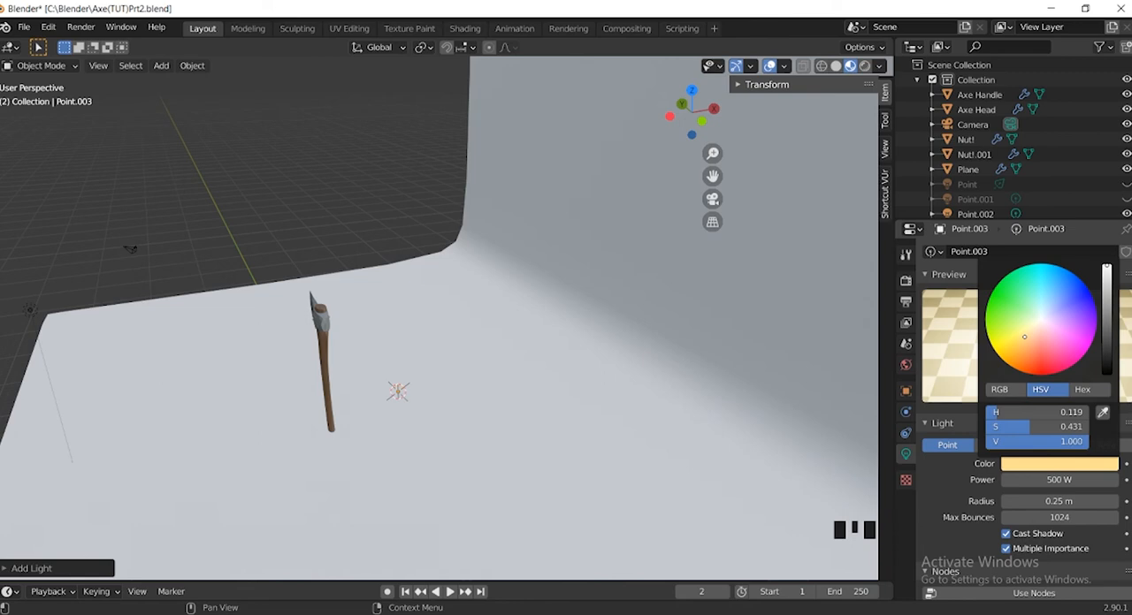
View the scene through the camera in Rendered shading and set the second point light's power to 800 W
click(863, 67)
key(KP_0)
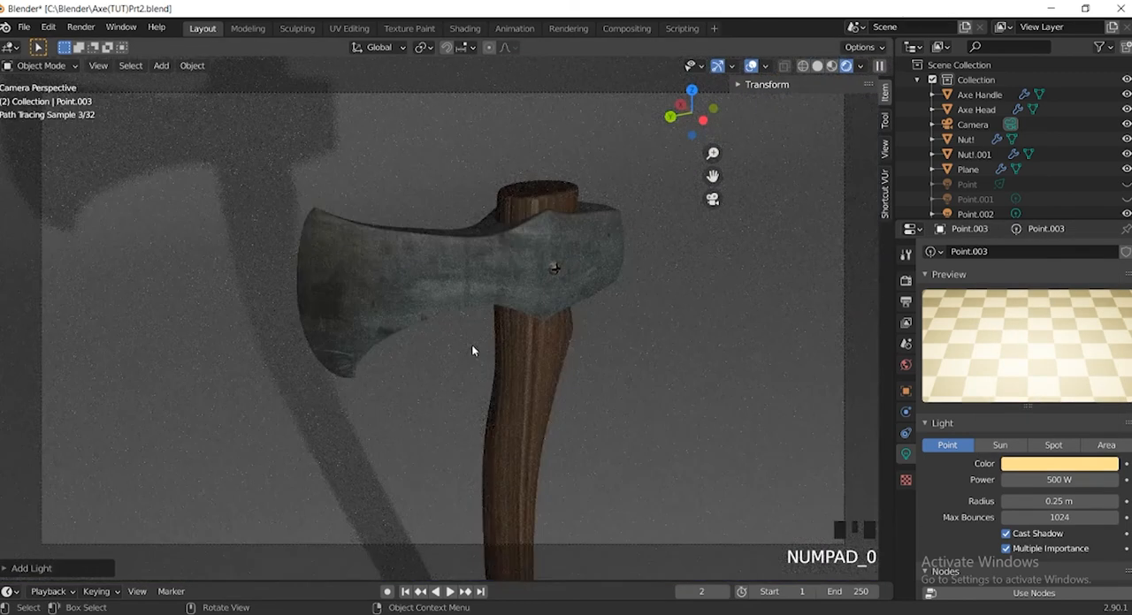
click(1055, 480)
text(200)
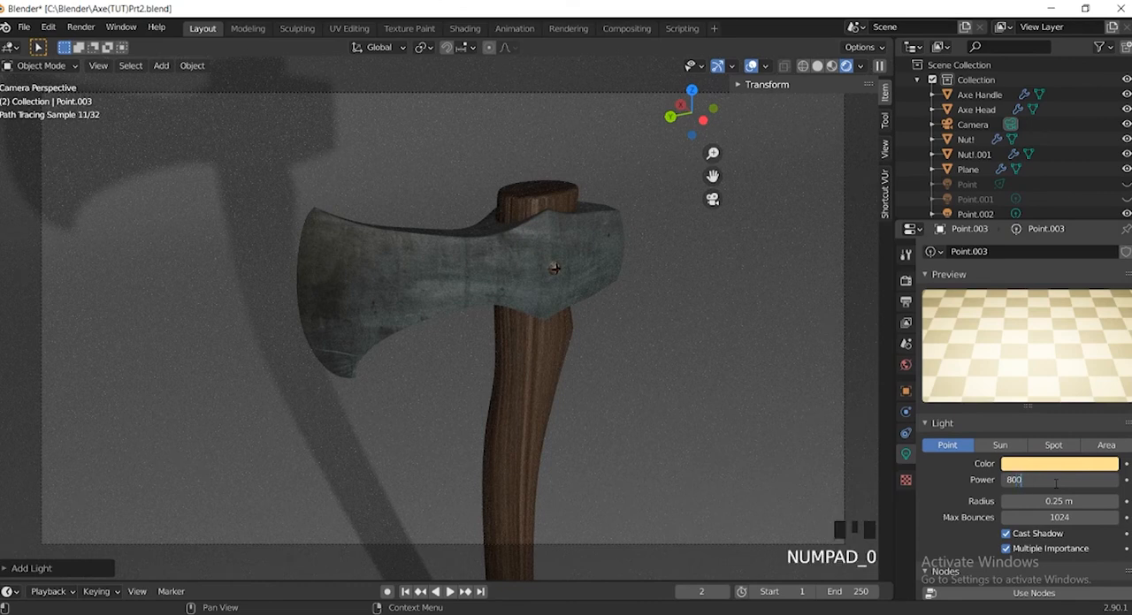
key(Return)
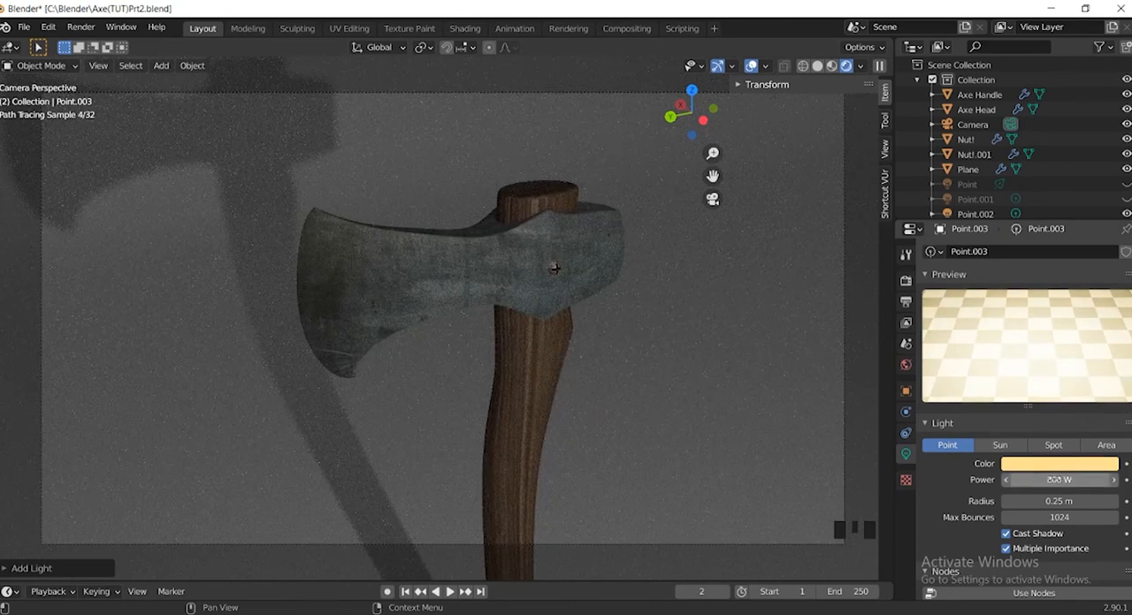
Return to the perspective view with Material Preview shading and raise the second point light off the floor along Z
click(832, 67)
key(KP_0)
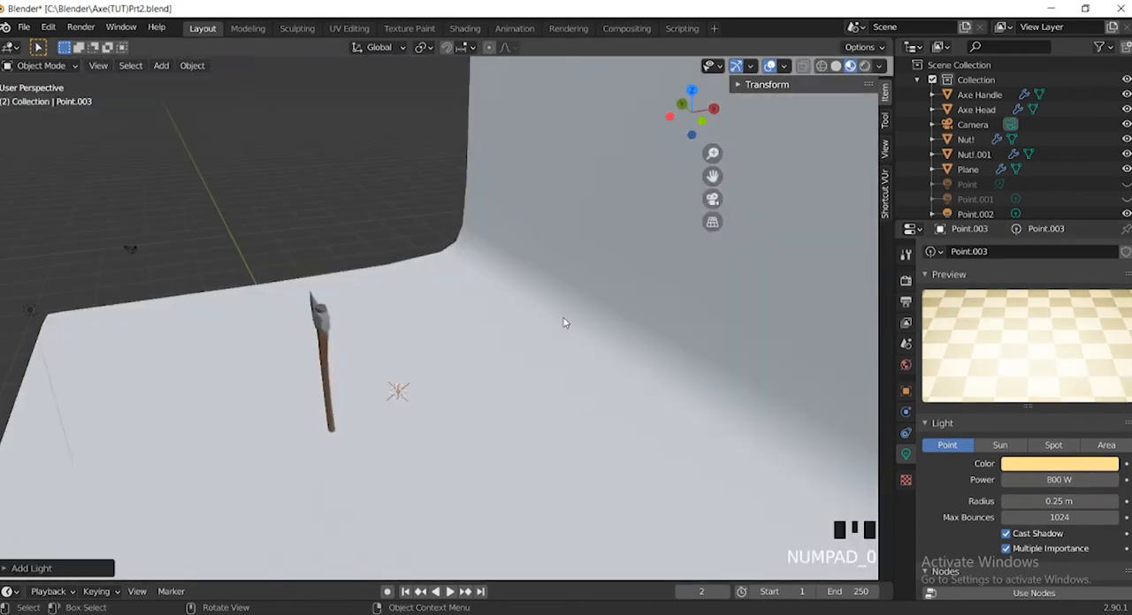
scroll(565, 322, up, 5)
middle_drag(399, 480, 402, 463)
key(g)
key(z)
click(368, 323)
Move the second point light along X to low behind the axe, fine-tuning its height along Z, and set its power to 850 W
click(683, 113)
key(g)
key(x)
click(796, 335)
key(g)
key(z)
click(789, 398)
click(1050, 480)
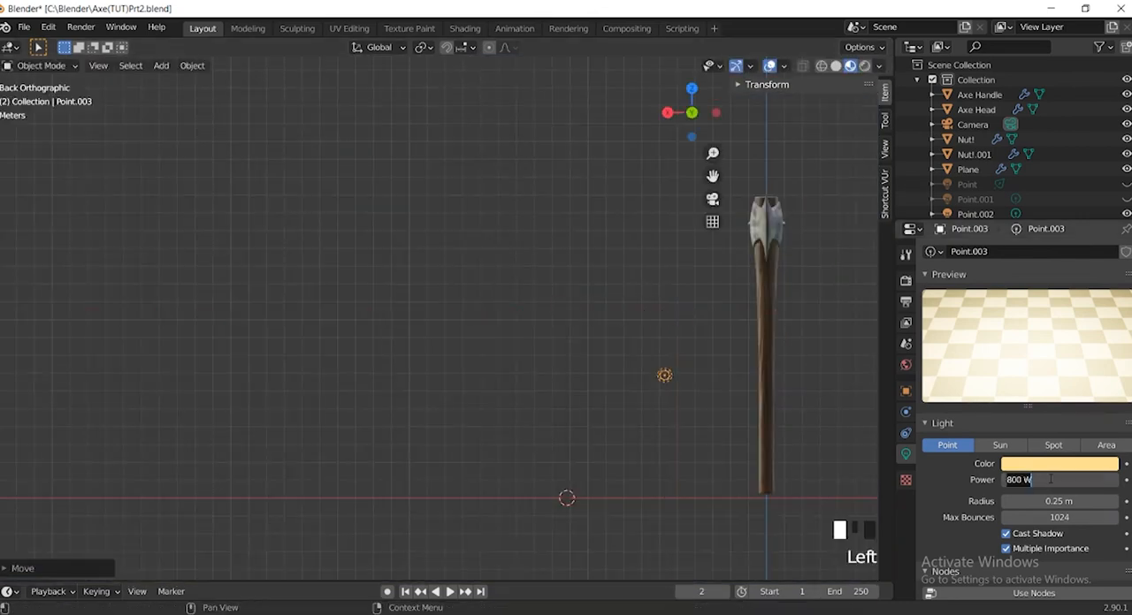
text(850)
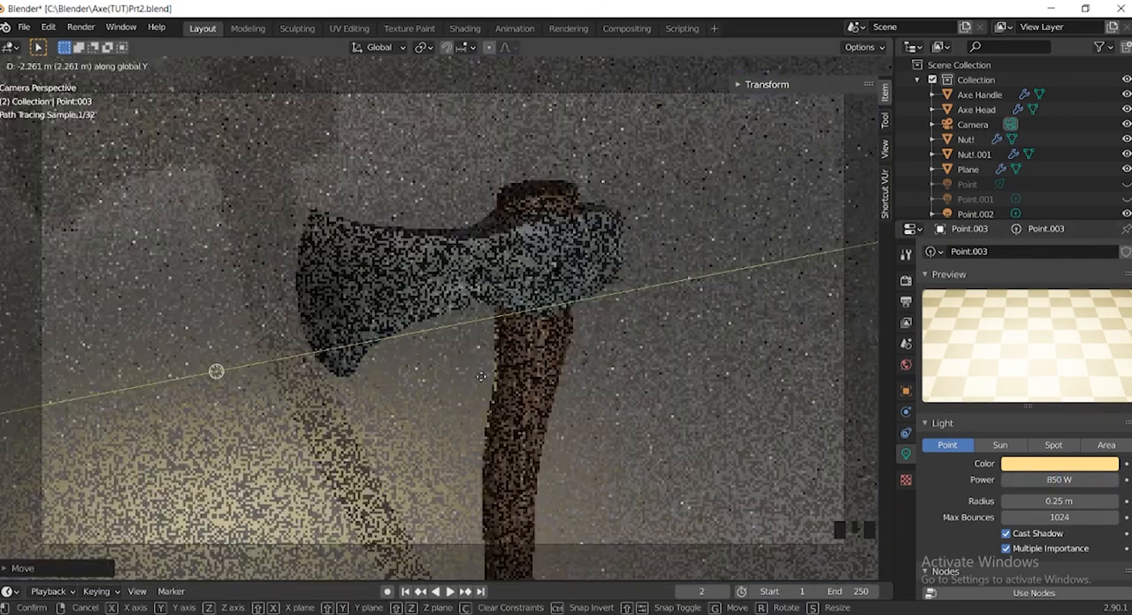
click(481, 381)
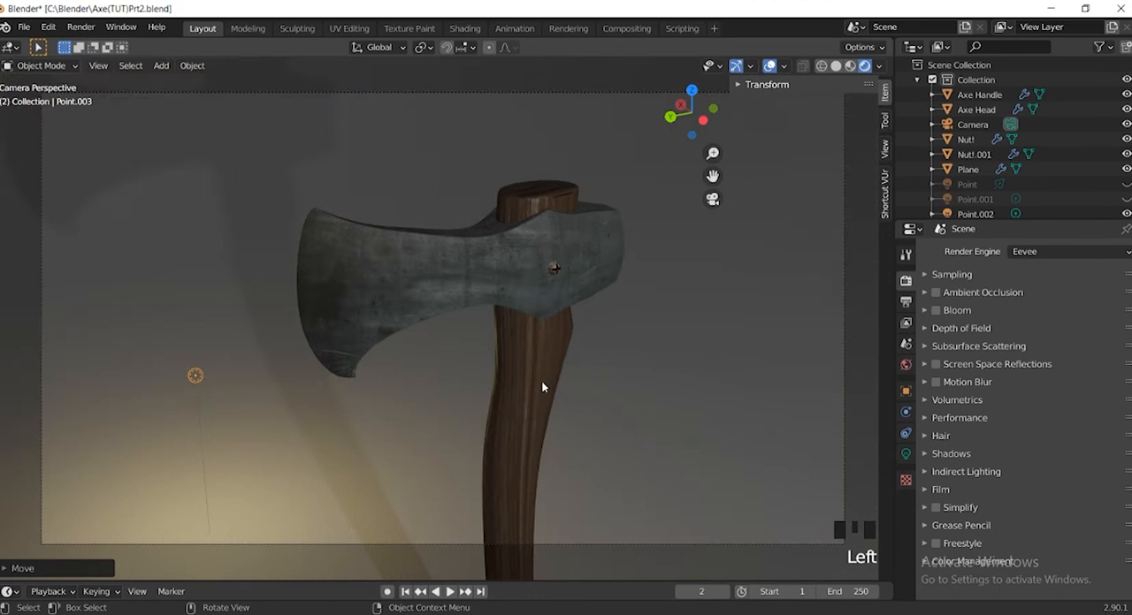
Inspect the axe head and the lighting up close from outside the camera view with Eevee rendering
mouse_move(541, 382)
middle_down()
mouse_move(478, 354)
mouse_move(574, 353)
mouse_move(544, 372)
middle_up()
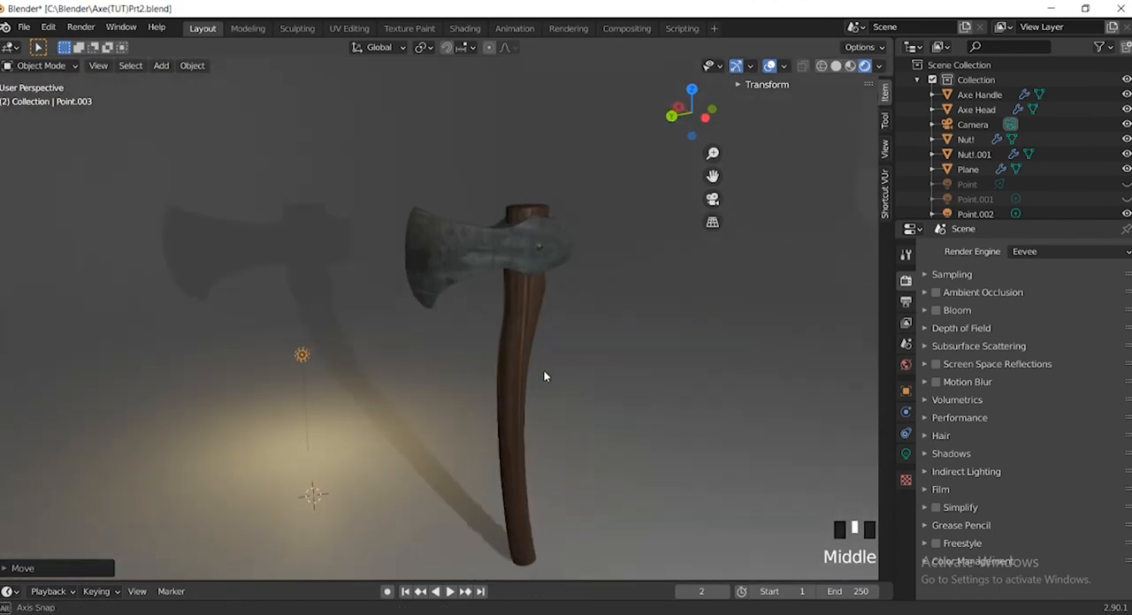
scroll(522, 345, up, 4)
middle_drag(522, 334, 508, 360)
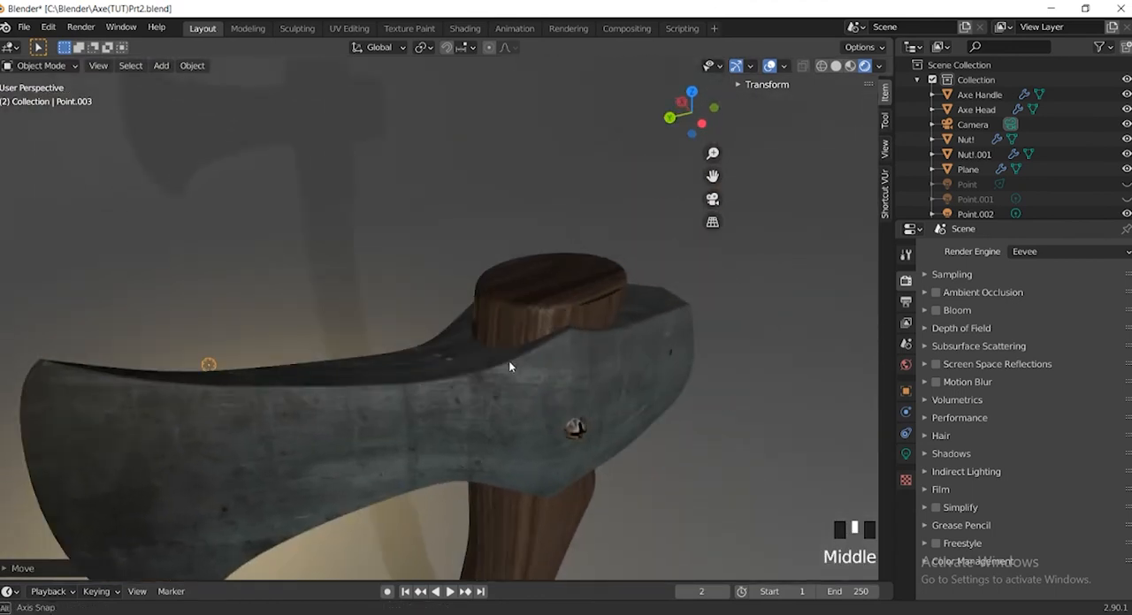
scroll(508, 361, down, 2)
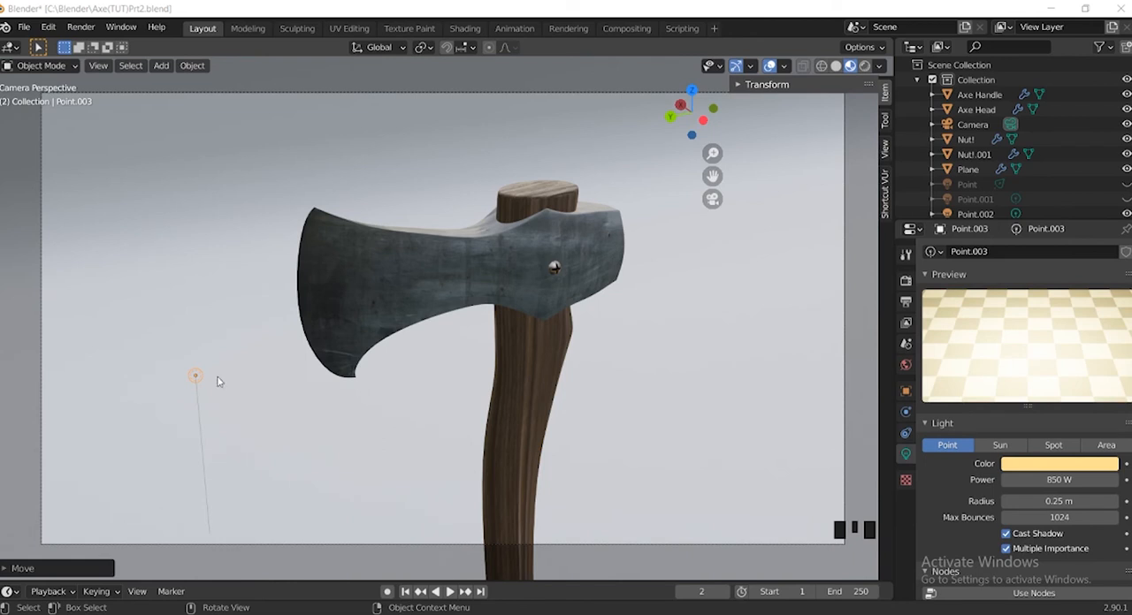
Open the scene's render properties and view the camera shot in Rendered shading
click(530, 268)
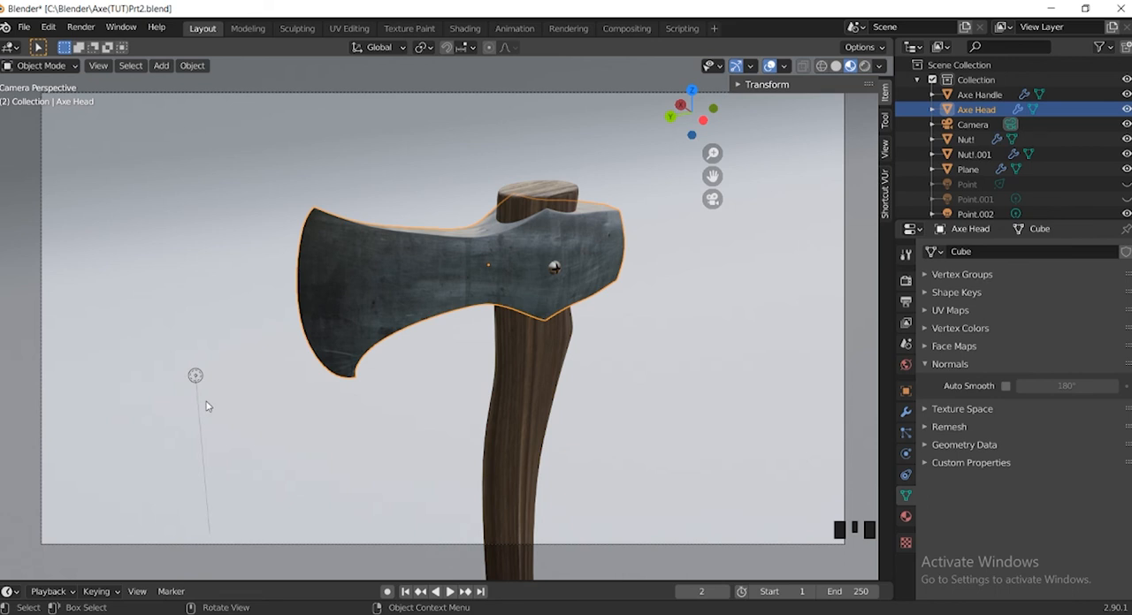
click(378, 393)
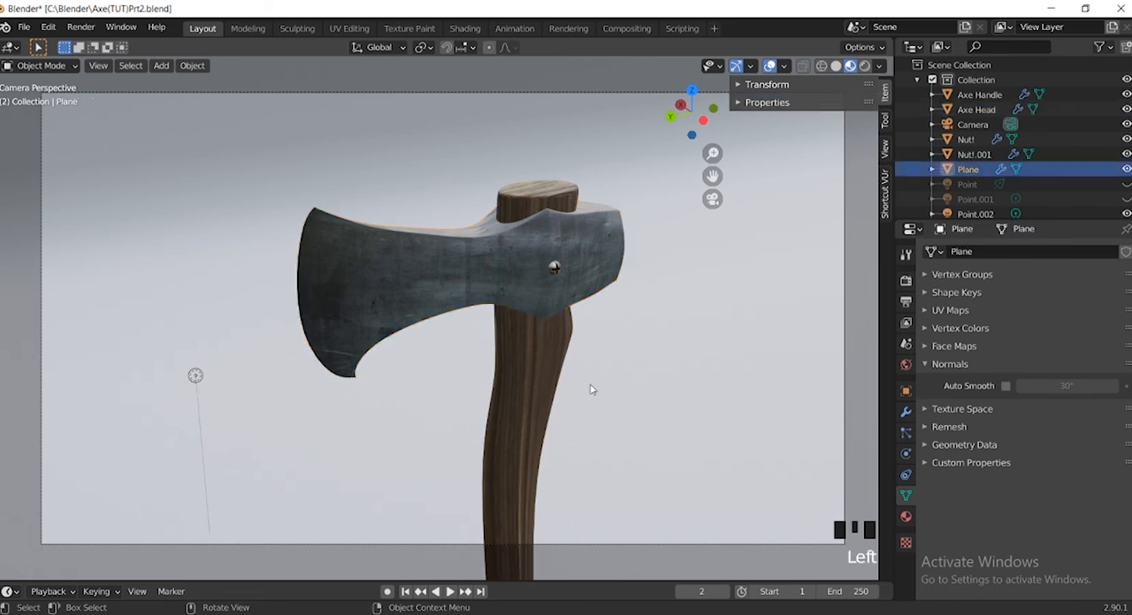
click(905, 286)
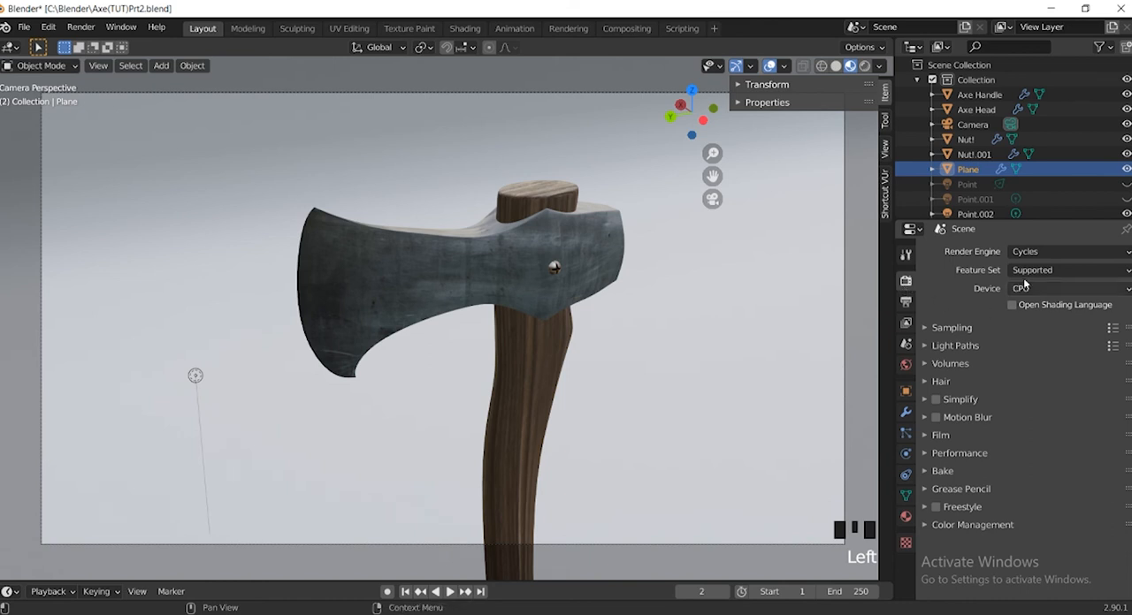
scroll(955, 347, down, 6)
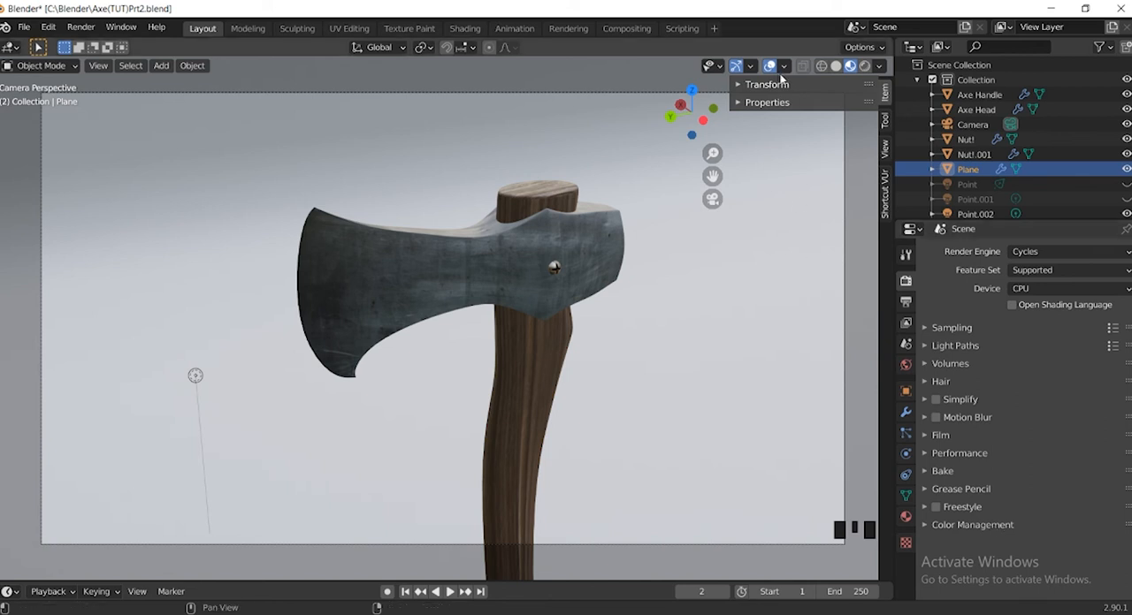
click(864, 66)
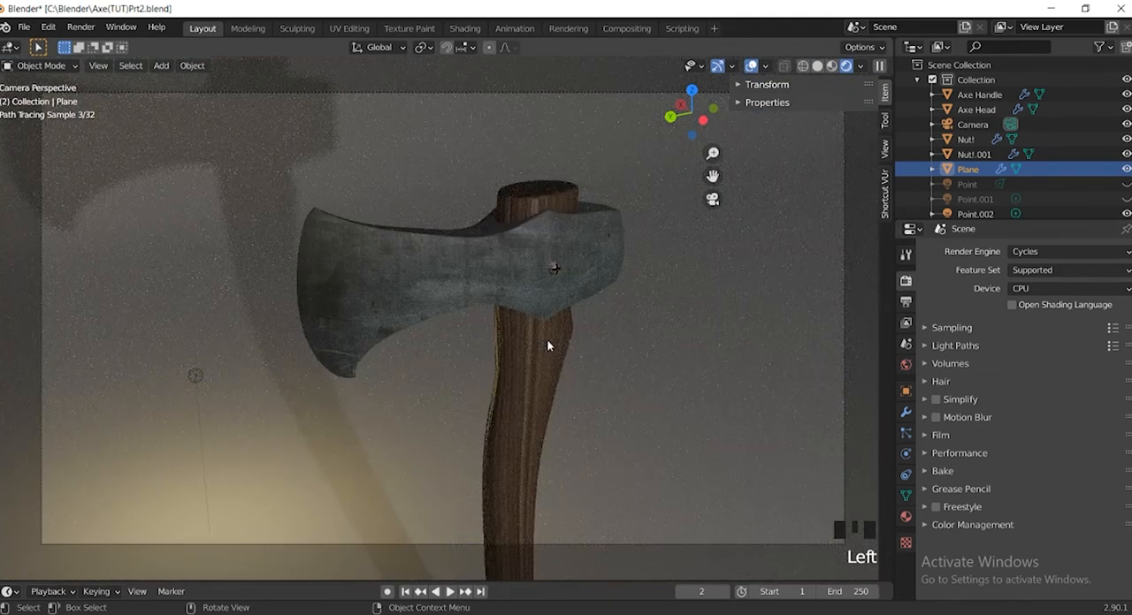
Switch the render engine to Eevee for comparison and return it to Cycles
click(1076, 252)
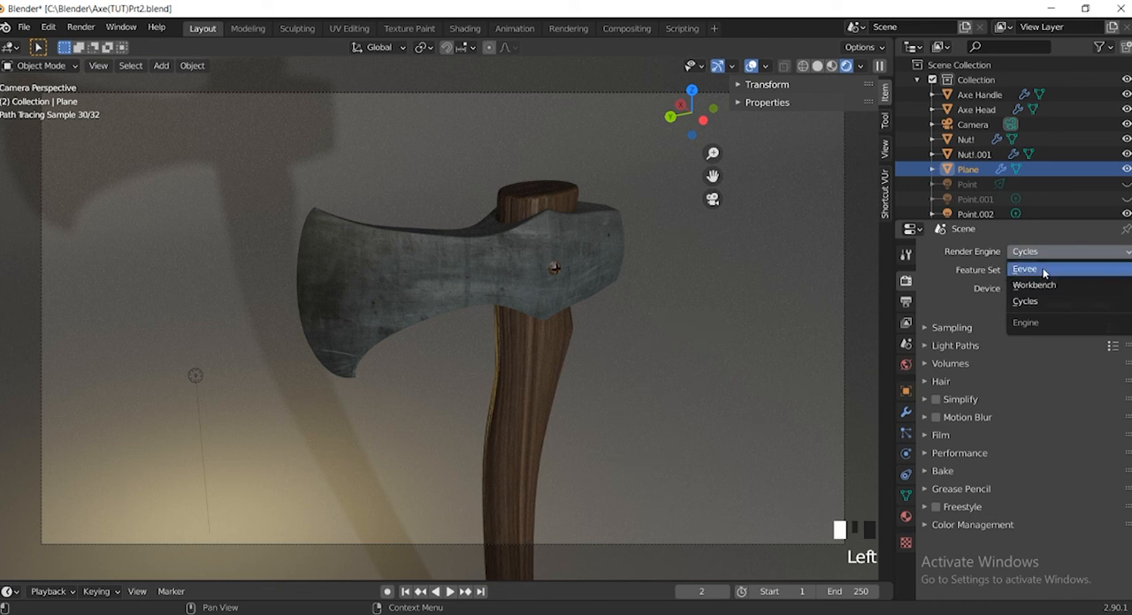
click(1041, 269)
click(1027, 256)
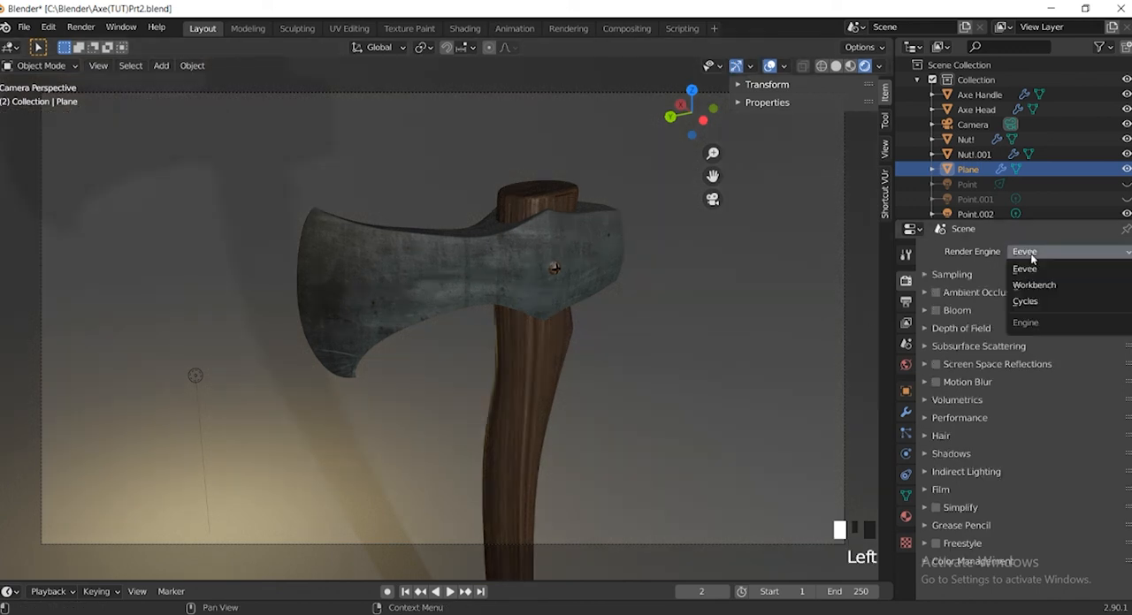
click(1029, 304)
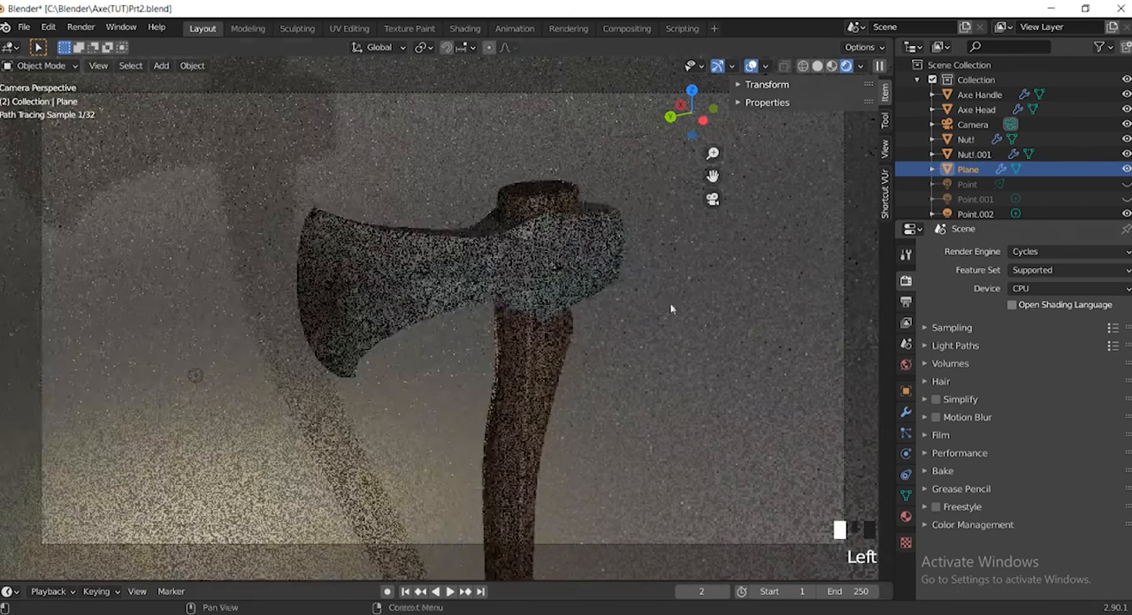
Review the Cycles device choices, keep CPU, and render the image from the camera
click(1049, 288)
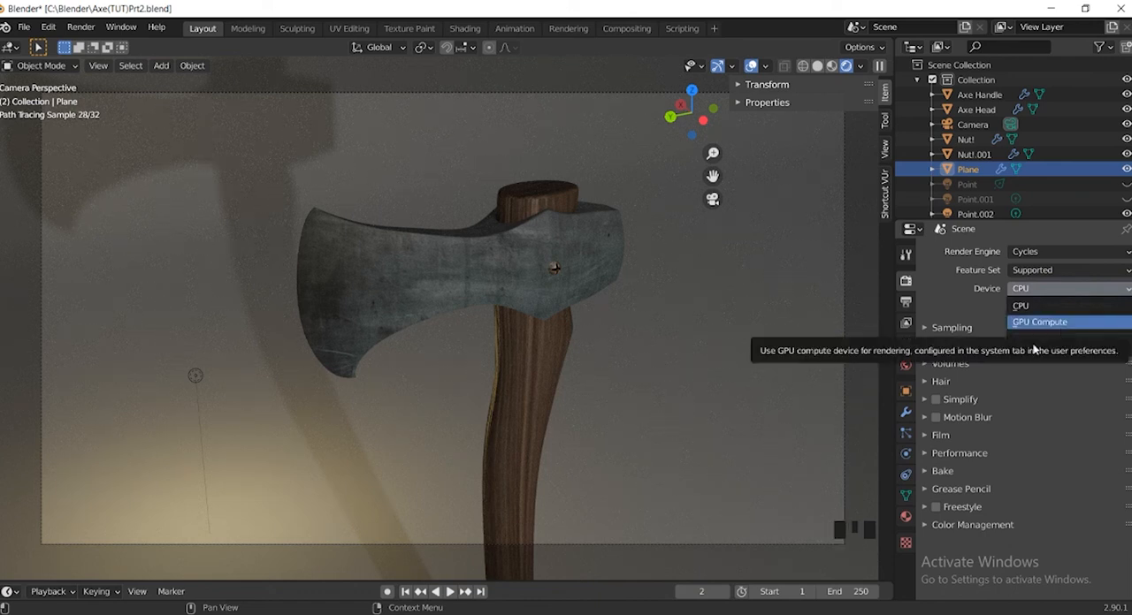
click(1066, 299)
scroll(438, 315, down, 3)
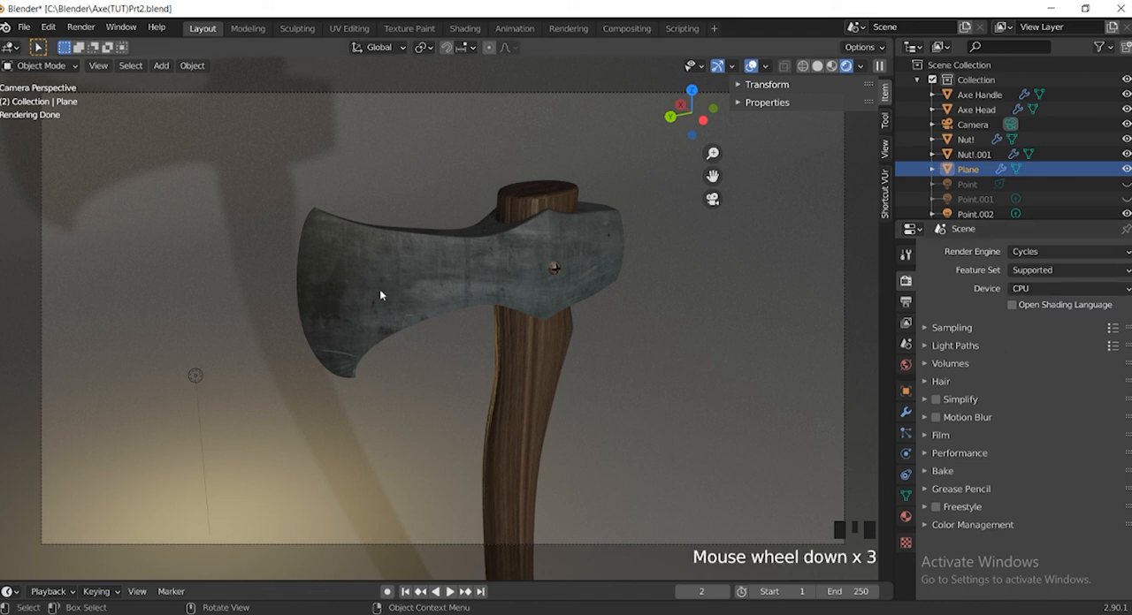
click(86, 30)
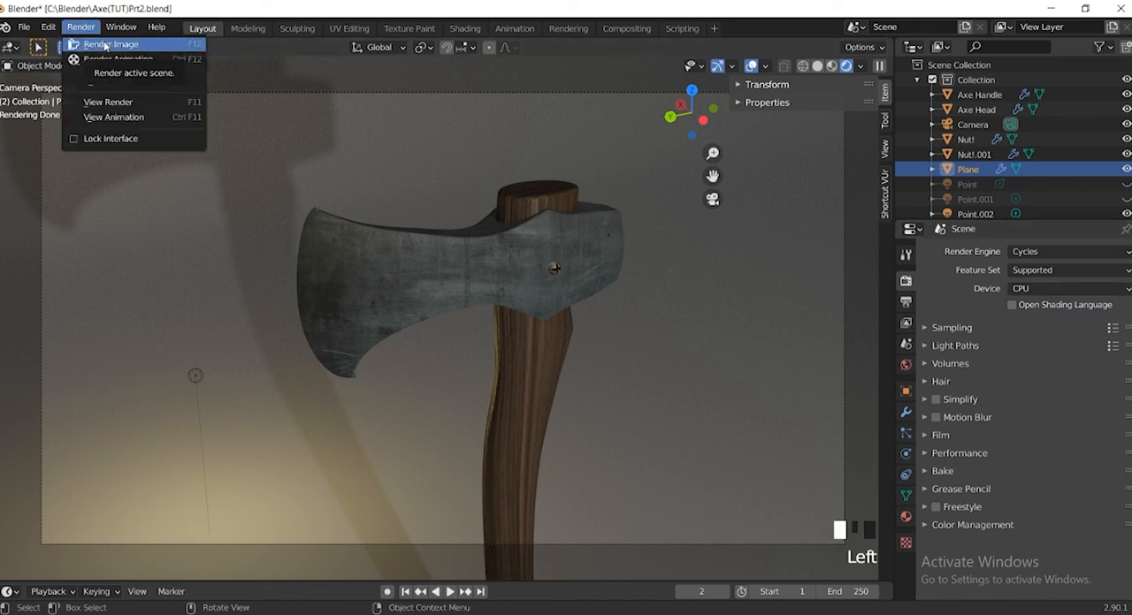
click(191, 46)
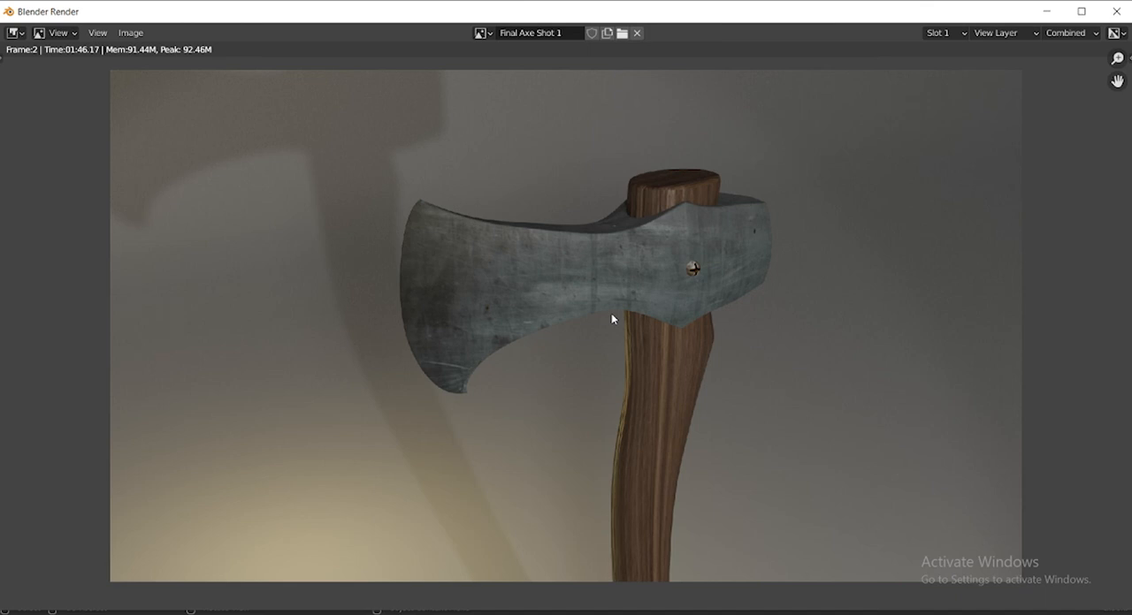
Save the rendered image in the Pictures folder as a JPEG named "whatever u like"
click(127, 34)
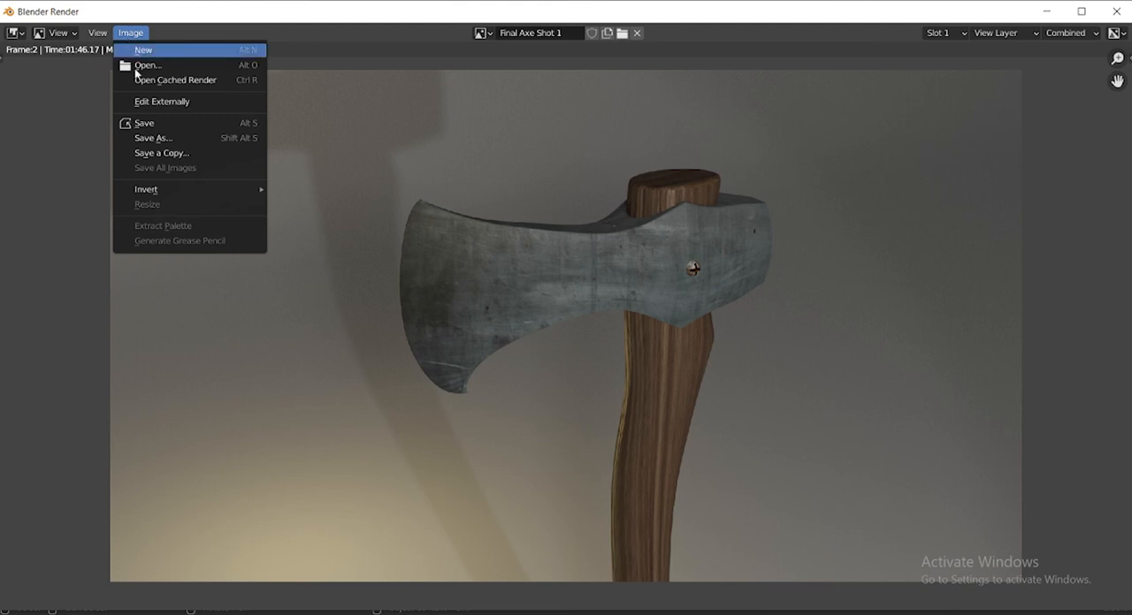
click(180, 139)
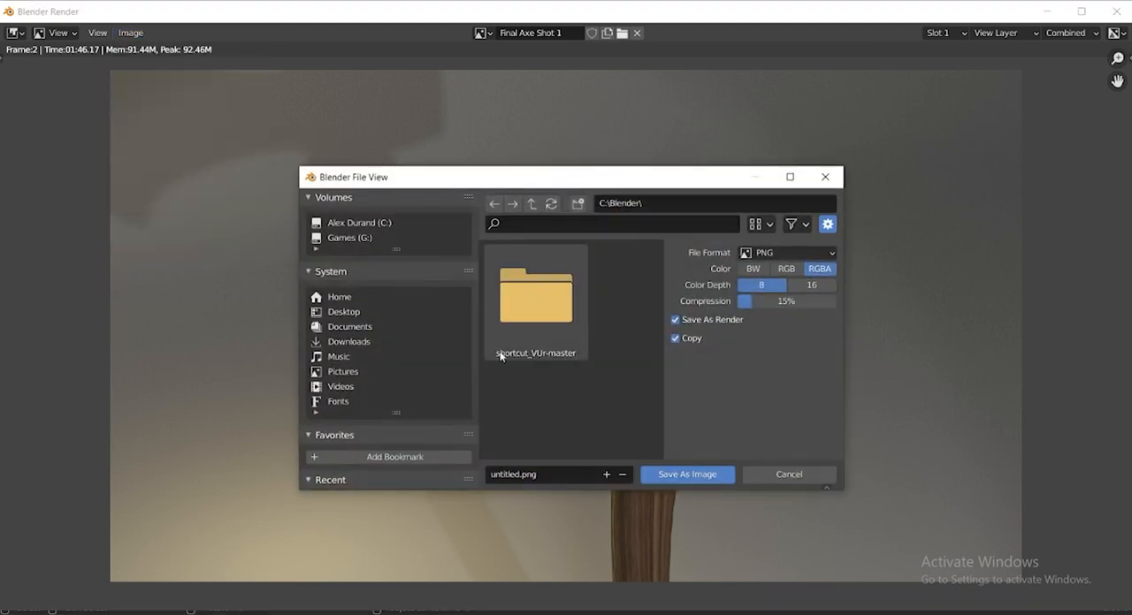
click(340, 372)
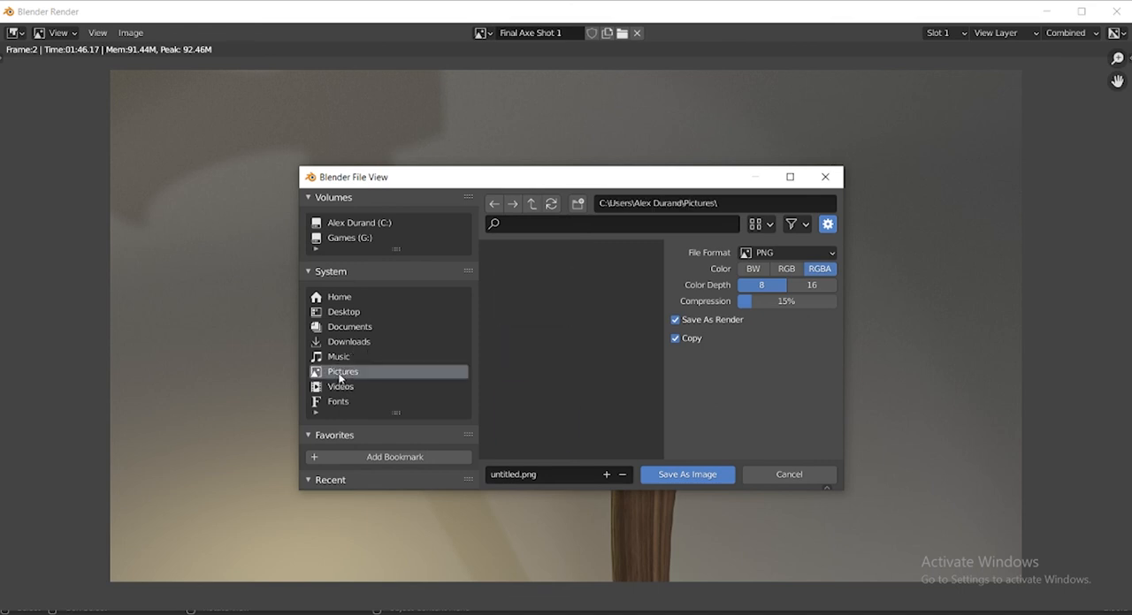
click(551, 477)
text(what)
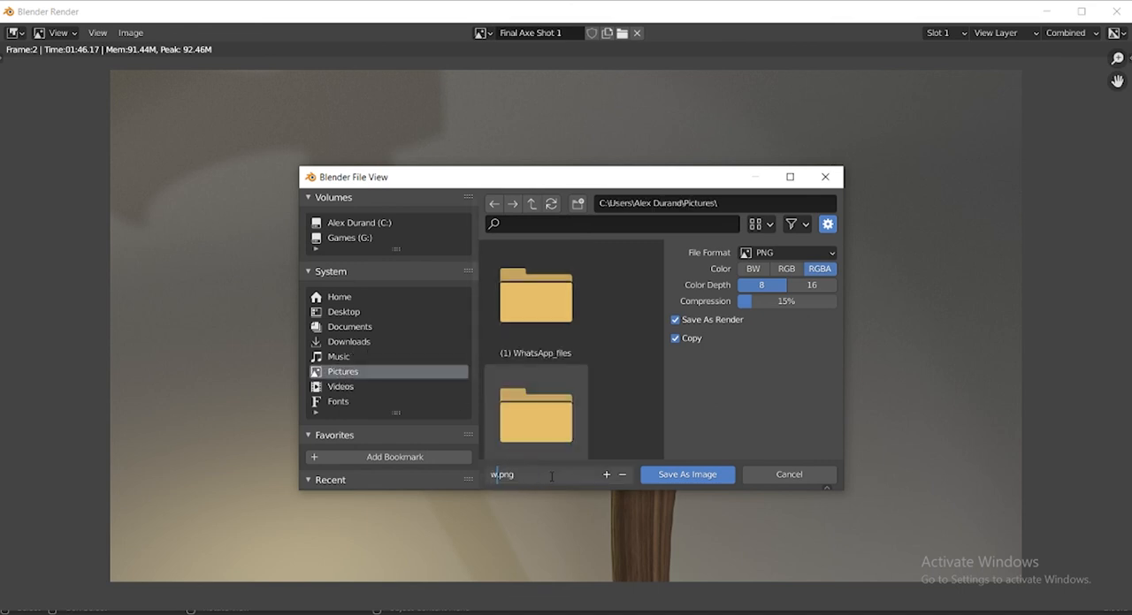
text(ever u like)
click(831, 255)
click(830, 253)
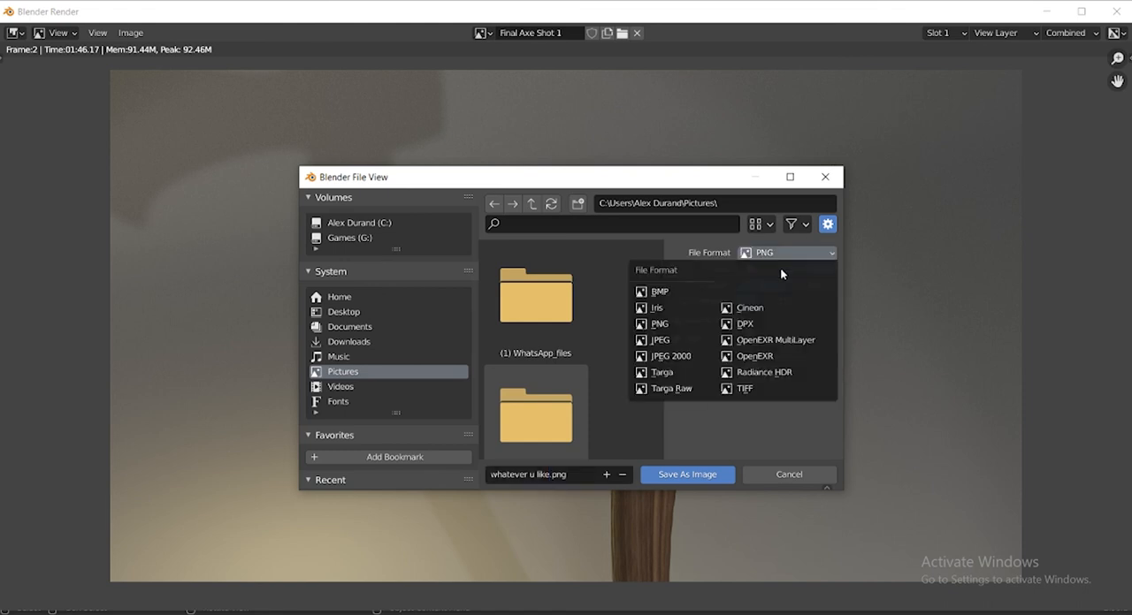
click(670, 343)
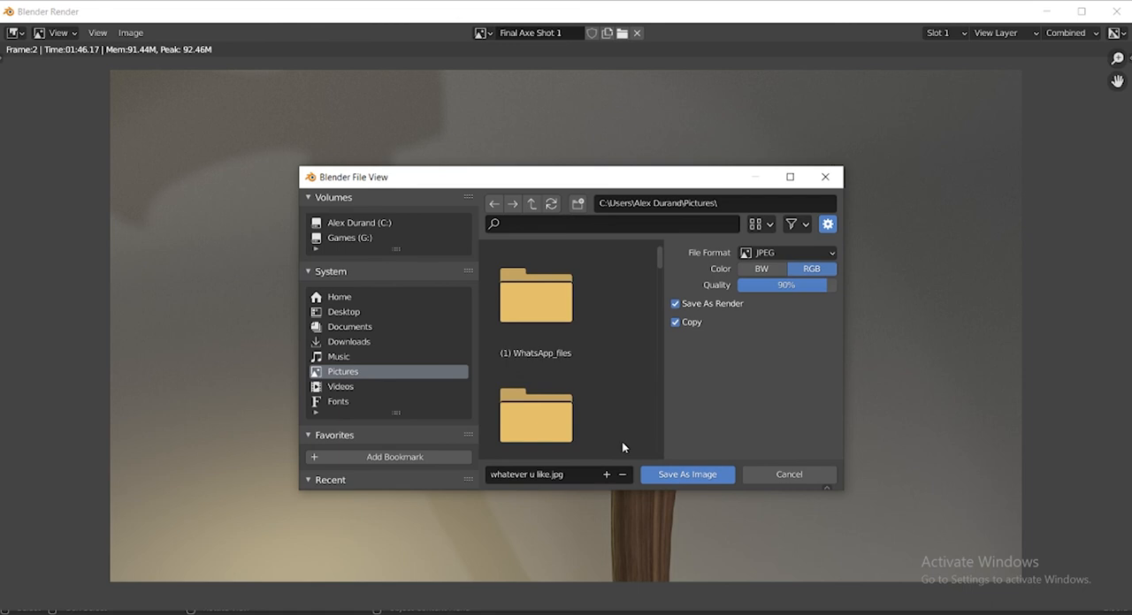
click(687, 475)
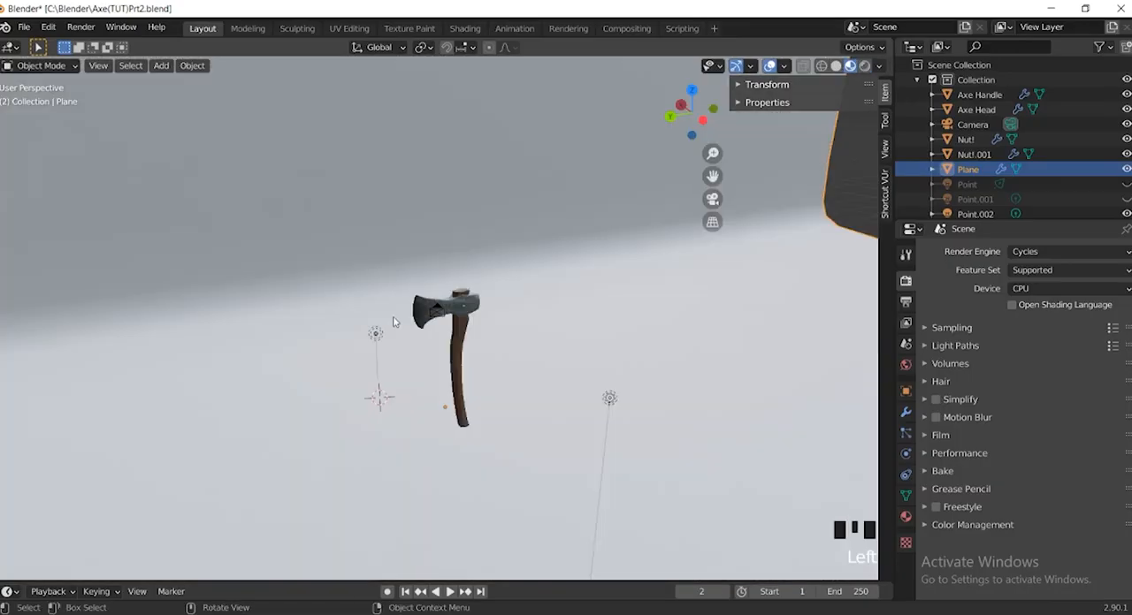
Move the camera farther away from the axe in the back orthographic view
click(438, 316)
click(670, 115)
shift+middle_drag(638, 320, 638, 328)
key(g)
click(699, 402)
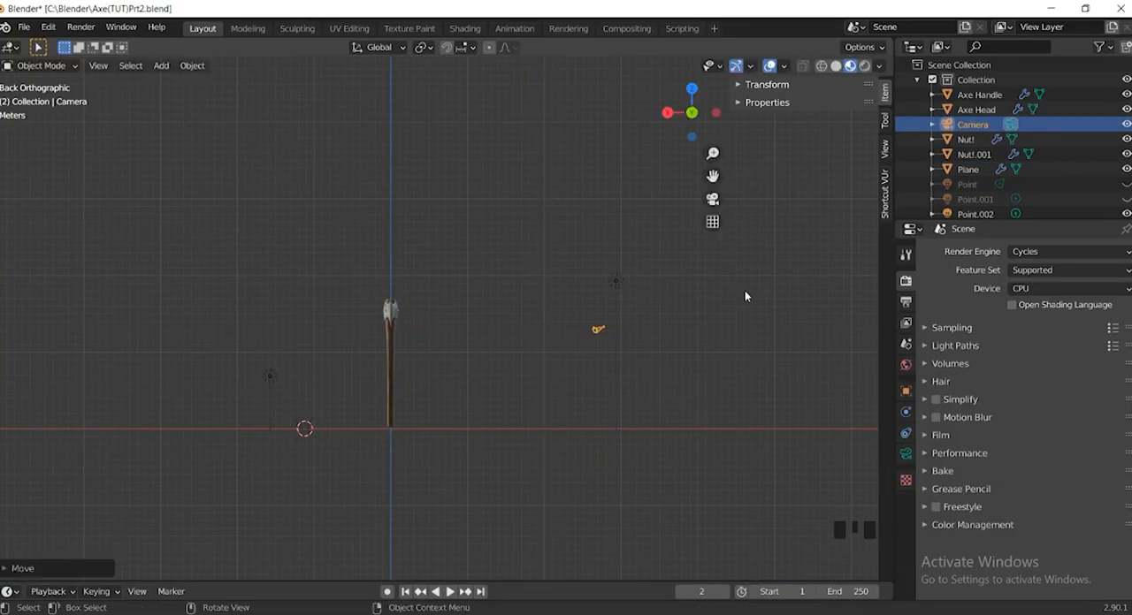
Re-aim the camera at the axe with a free trackball rotation and shift it sideways along global Y while looking through it
key(KP_0)
key(r)
key(r)
click(601, 256)
key(g)
key(x)
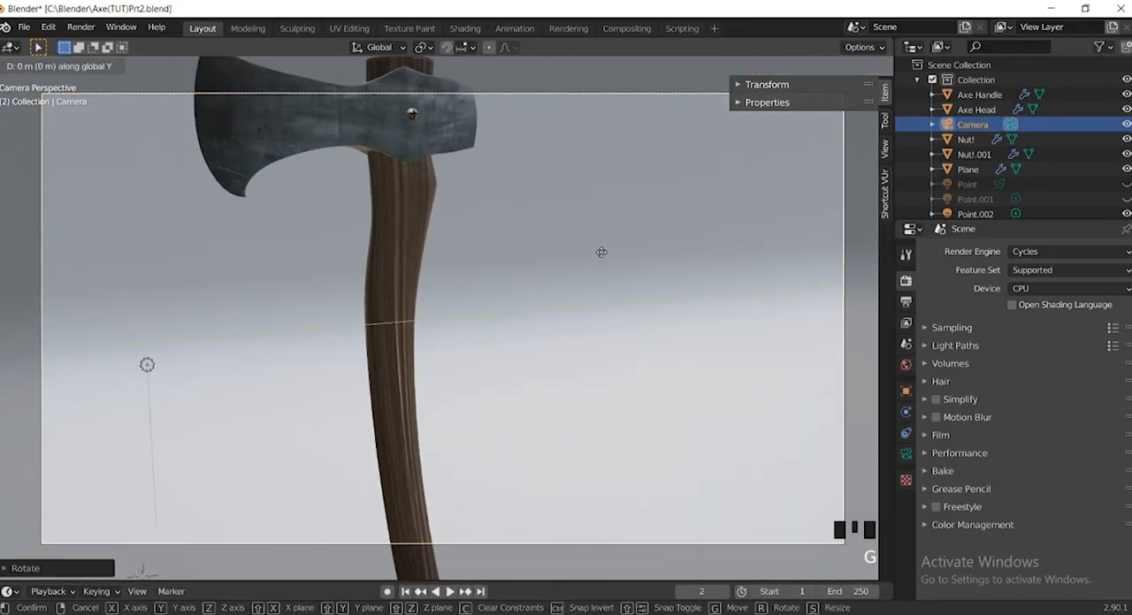
click(669, 387)
Move the camera along its local Z axis to frame the whole axe, and view the shot in Rendered shading
mouse_move(669, 387)
middle_down()
mouse_move(546, 404)
mouse_move(415, 392)
middle_up()
key(g)
key(z)
key(z)
click(350, 399)
key(KP_0)
click(864, 66)
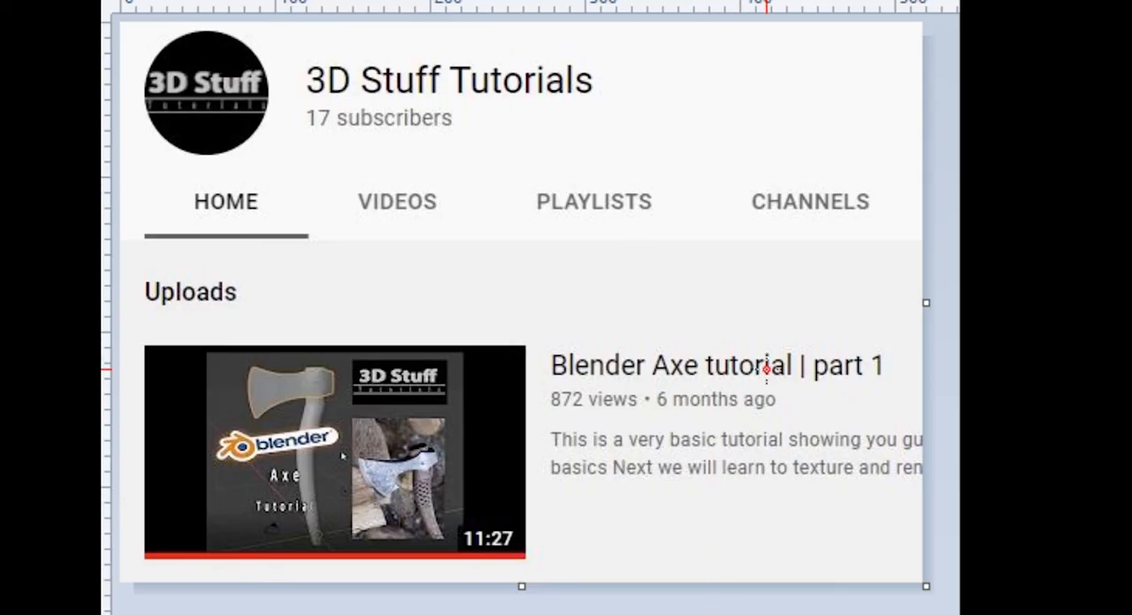
mouse_move(769, 369)
mouse_down()
mouse_move(720, 359)
mouse_move(625, 382)
mouse_move(819, 438)
mouse_move(774, 358)
mouse_move(751, 360)
mouse_move(762, 363)
mouse_up()
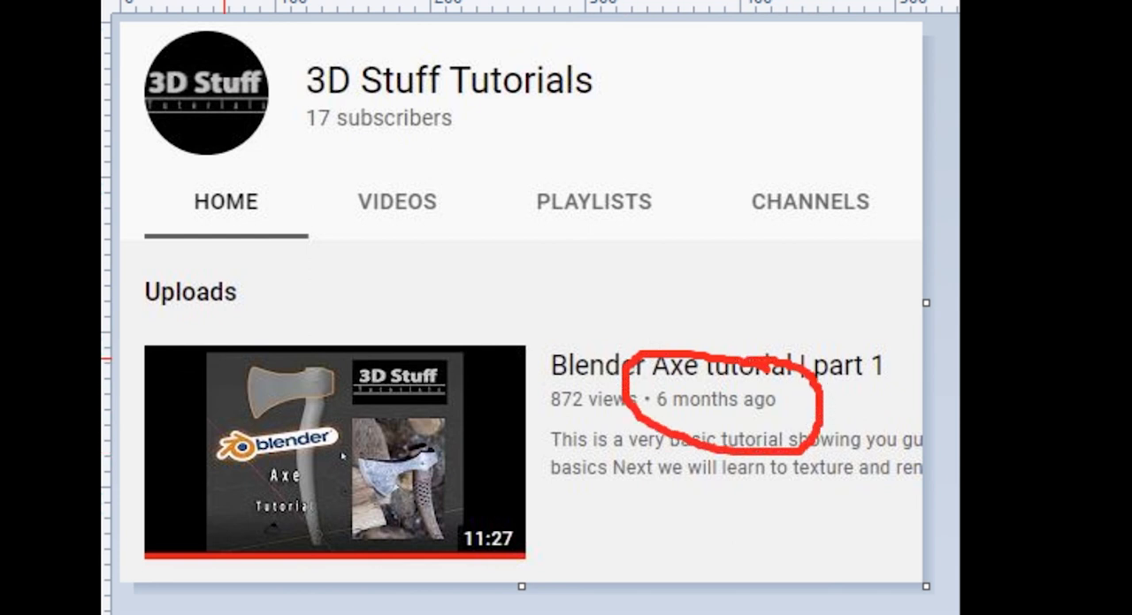